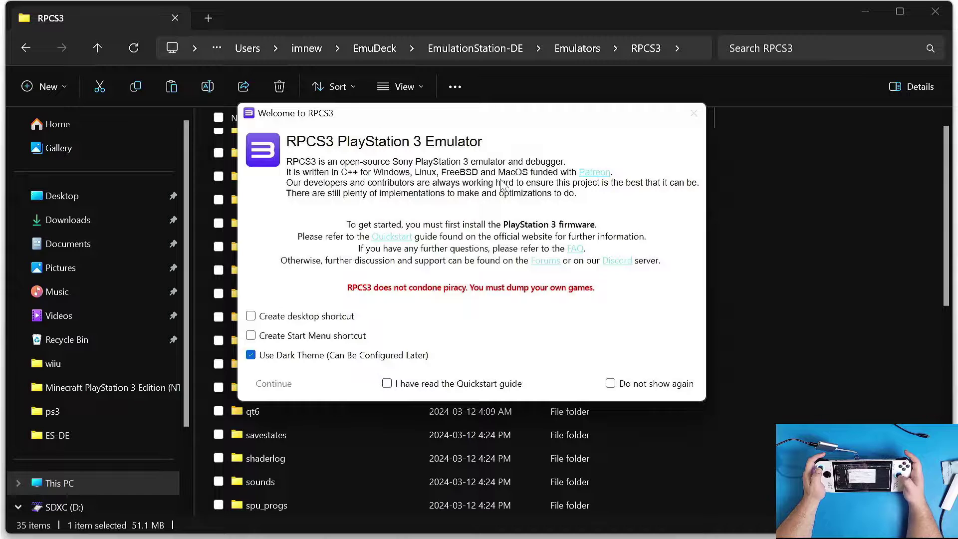
Complete the RPCS3 welcome dialog with a desktop shortcut, the Quickstart guide marked as read, and the dialog hidden in future
{"action": "left_click", "coordinate": [251, 316]}
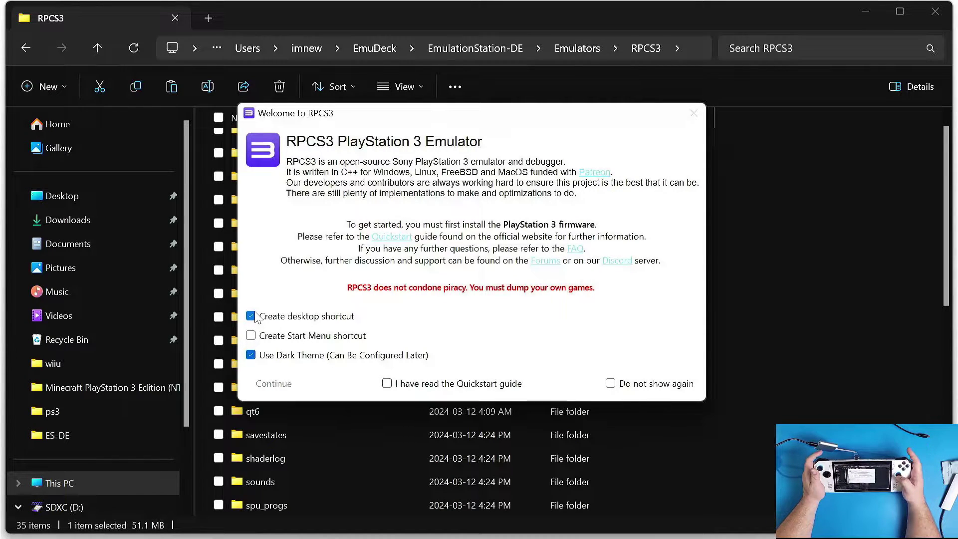
{"action": "left_click", "coordinate": [387, 383]}
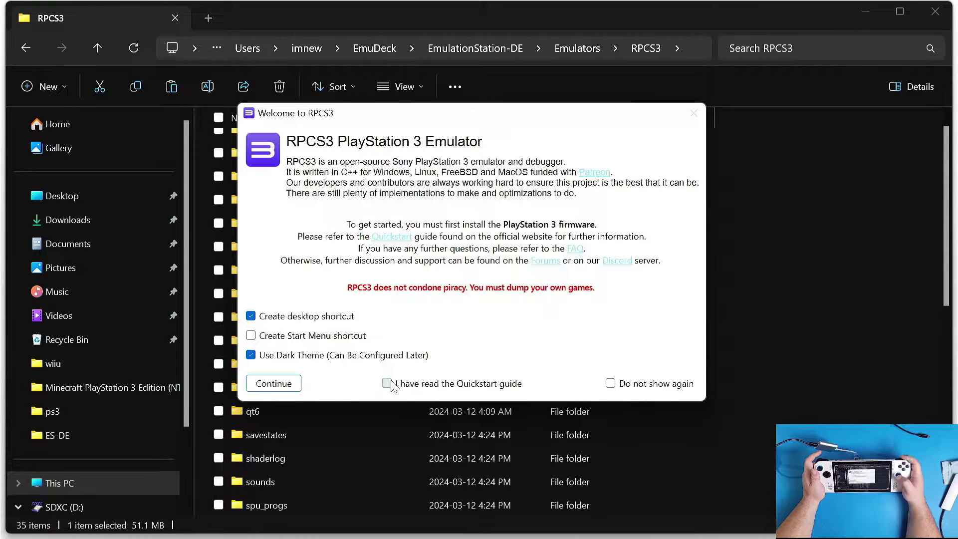
{"action": "left_click", "coordinate": [611, 383]}
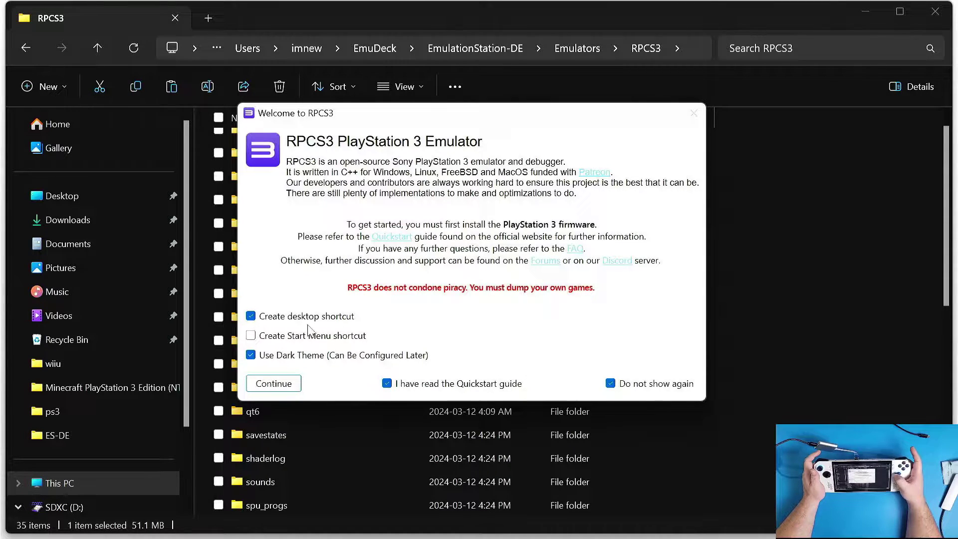
{"action": "left_click", "coordinate": [270, 384]}
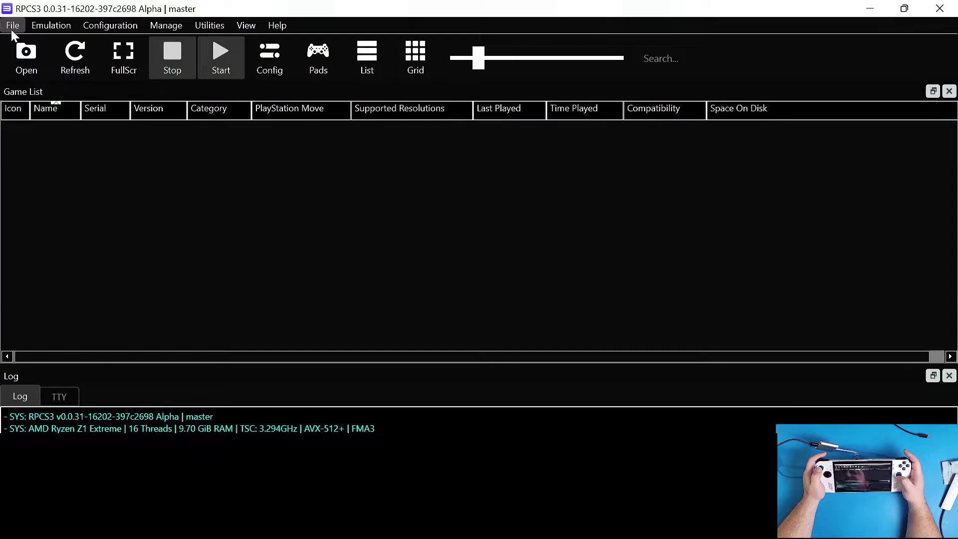
Install the PlayStation 3 firmware from PS3UPDAT.PUP in the Downloads folder and dismiss the completion message
{"action": "left_click", "coordinate": [11, 27]}
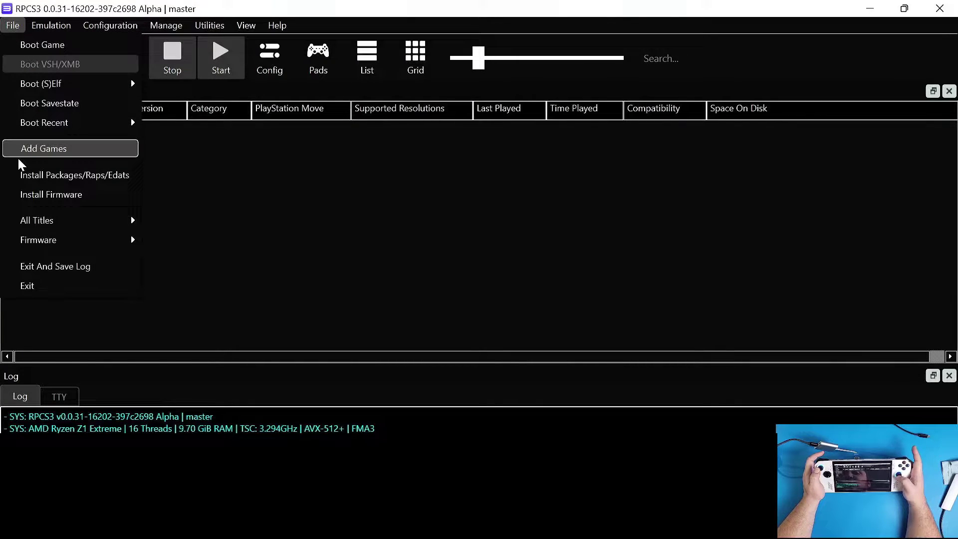
{"action": "left_click", "coordinate": [34, 196]}
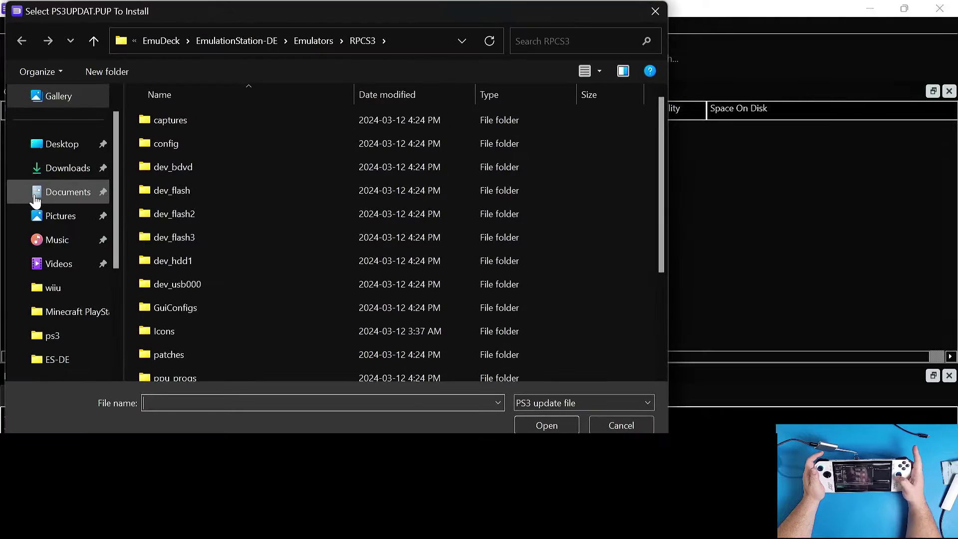
{"action": "left_click", "coordinate": [63, 168]}
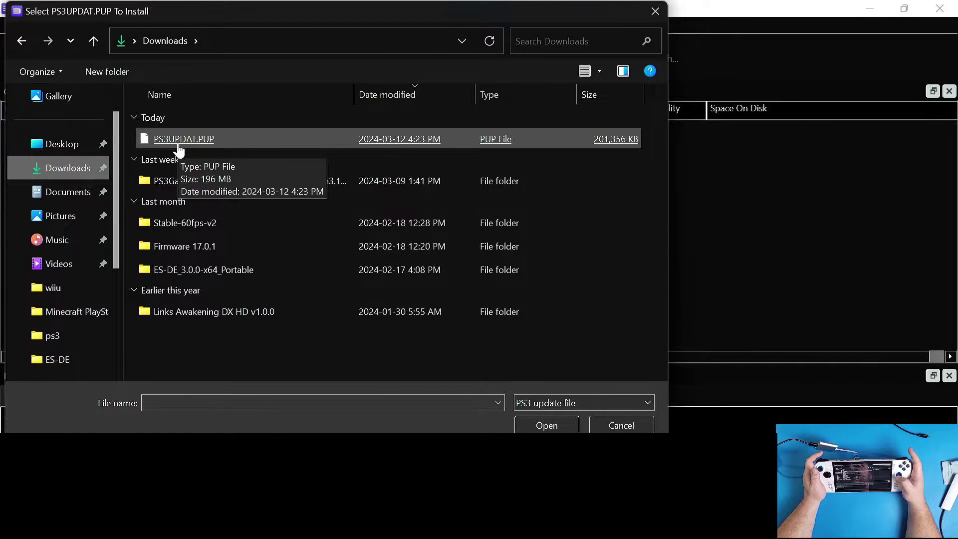
{"action": "double_click", "coordinate": [179, 150]}
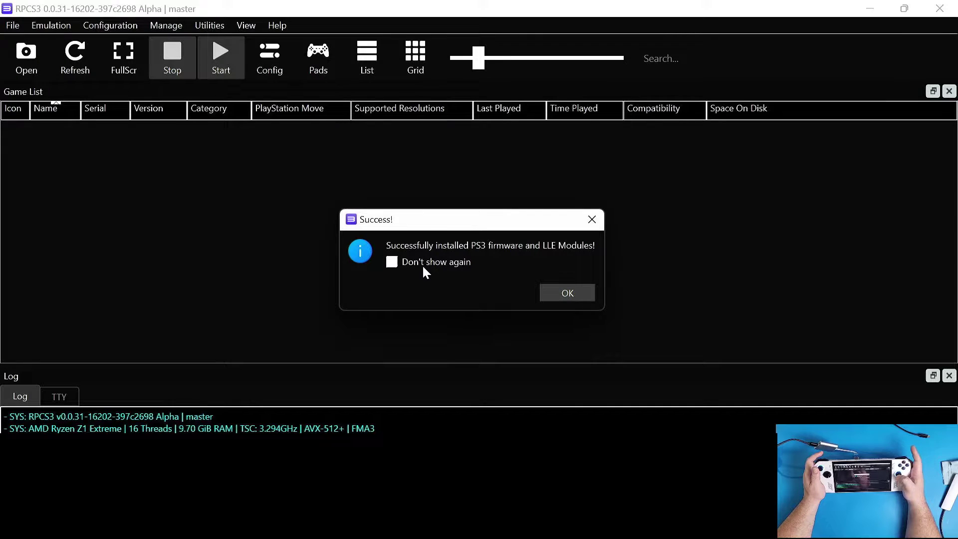
{"action": "left_click", "coordinate": [556, 293]}
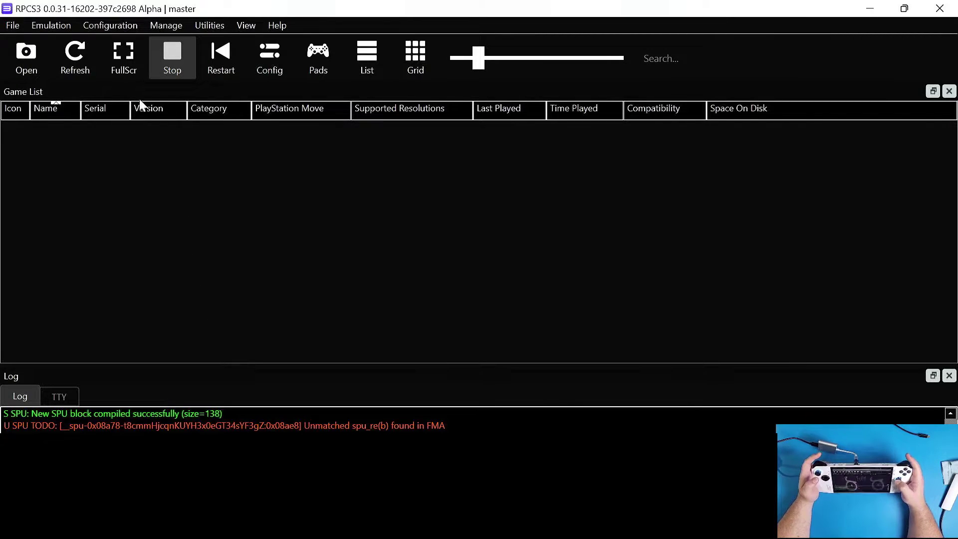
Set Player 1's gamepad handler to XInput with XInput Pad #1 as the device, and look over the remaining pad settings
{"action": "left_click", "coordinate": [318, 53]}
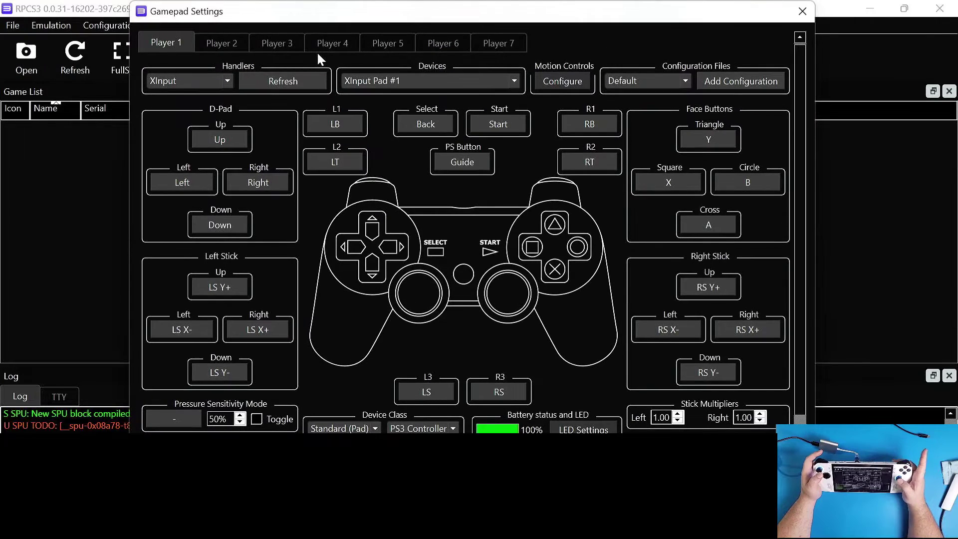
{"action": "left_click", "coordinate": [183, 84]}
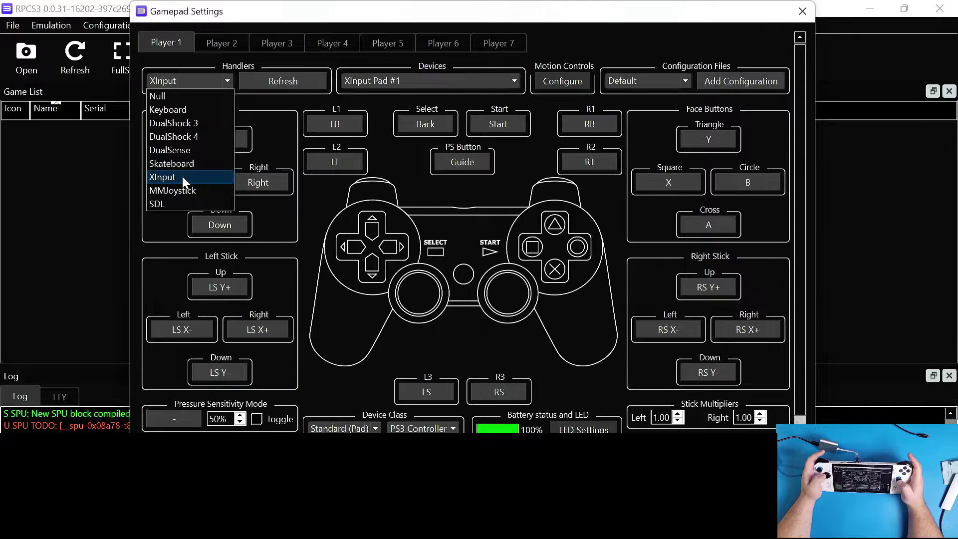
{"action": "left_click", "coordinate": [397, 80]}
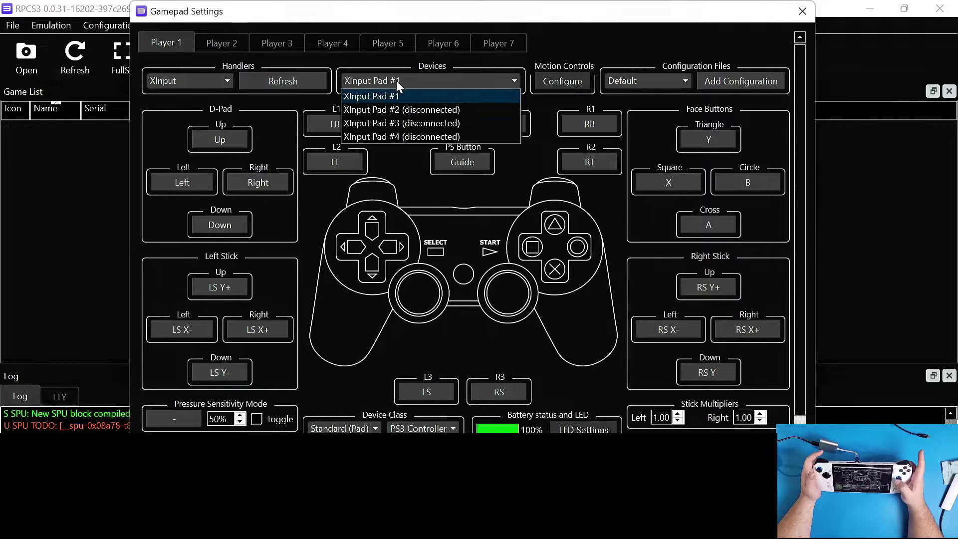
{"action": "left_click", "coordinate": [397, 80]}
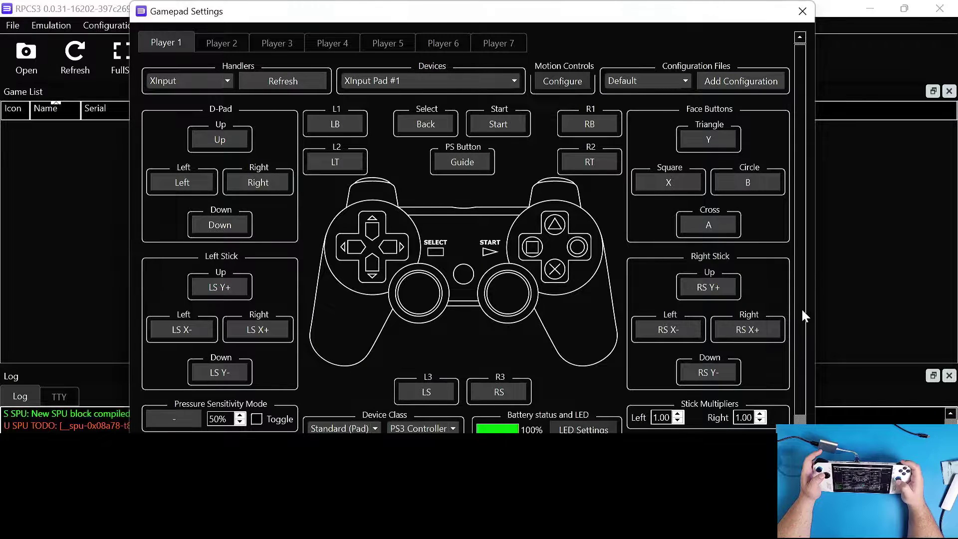
{"action": "scroll", "coordinate": [801, 307], "scroll_direction": "down", "scroll_amount": 3}
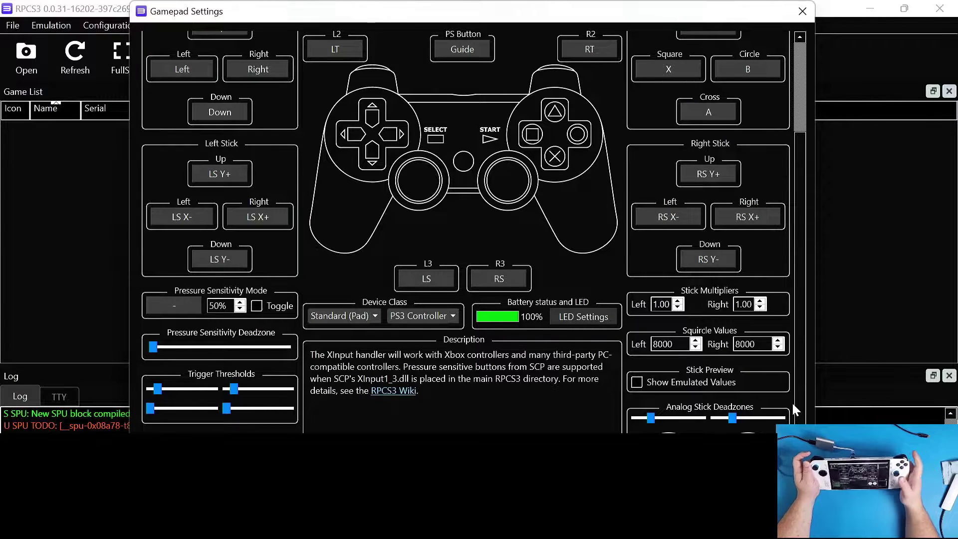
{"action": "scroll", "coordinate": [792, 402], "scroll_direction": "up", "scroll_amount": 1}
{"action": "scroll", "coordinate": [792, 402], "scroll_direction": "up", "scroll_amount": 1}
{"action": "scroll", "coordinate": [792, 402], "scroll_direction": "down", "scroll_amount": 1}
{"action": "scroll", "coordinate": [792, 403], "scroll_direction": "down", "scroll_amount": 1}
{"action": "scroll", "coordinate": [792, 403], "scroll_direction": "up", "scroll_amount": 1}
{"action": "scroll", "coordinate": [792, 402], "scroll_direction": "down", "scroll_amount": 1}
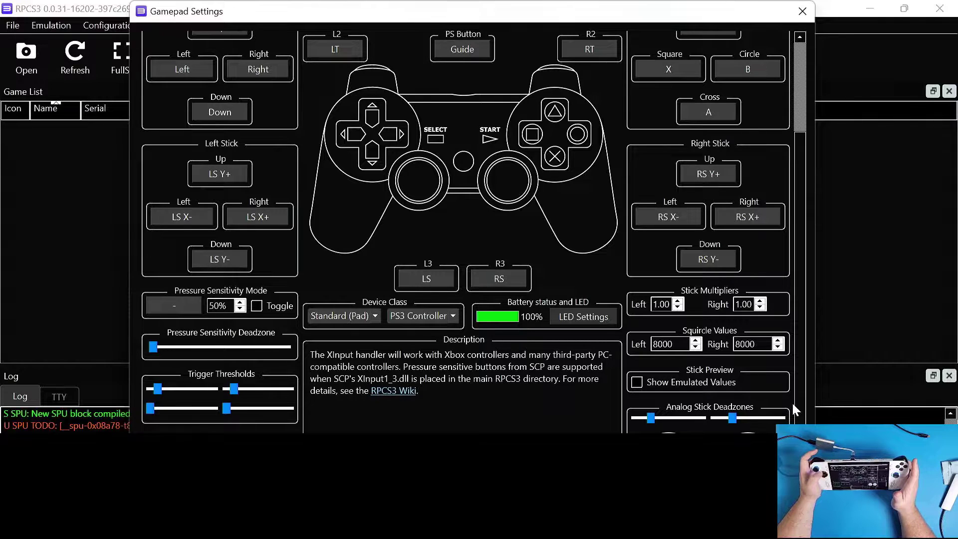
Switch the handheld's control mode to Gamepad in the Command Center and close the gamepad settings
{"action": "key", "text": "super+a"}
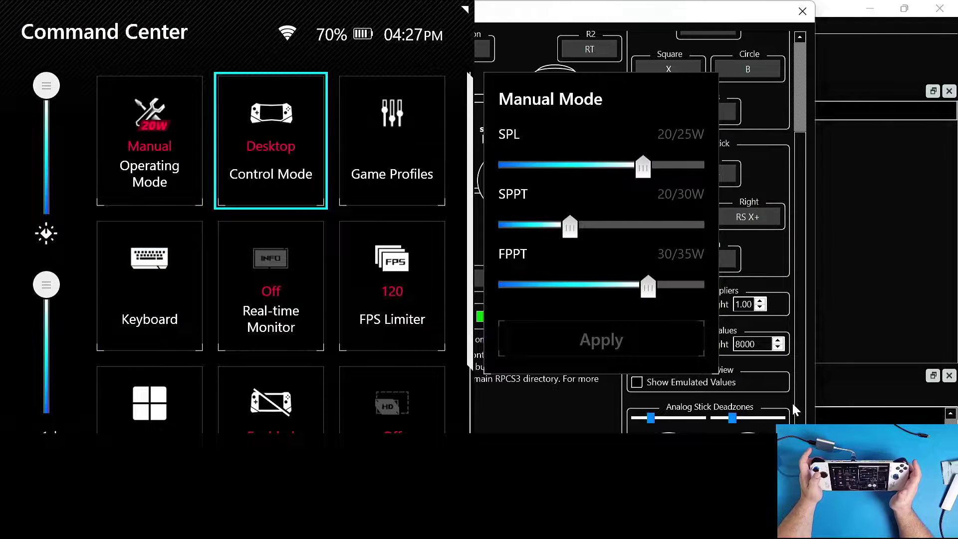
{"action": "key", "text": "Return"}
{"action": "key", "text": "Return"}
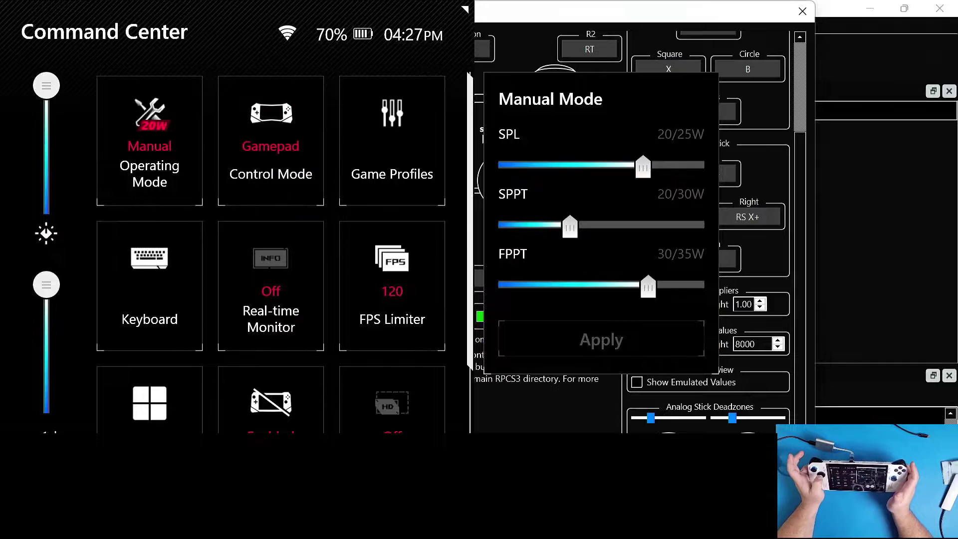
{"action": "key", "text": "super+a"}
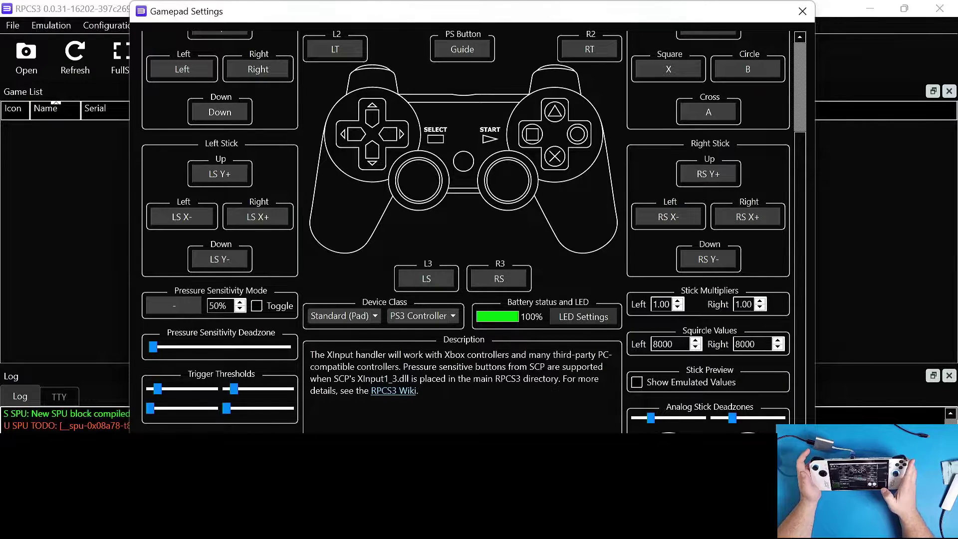
{"action": "key", "text": "Escape"}
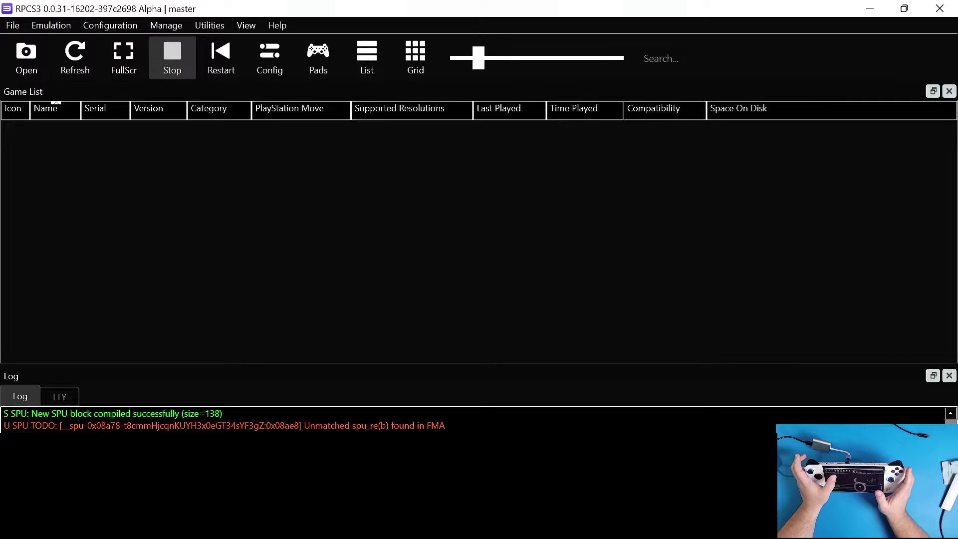
Choose AMD Radeon 740M Graphics as the graphics device in the emulator's GPU settings
{"action": "left_click", "coordinate": [270, 58]}
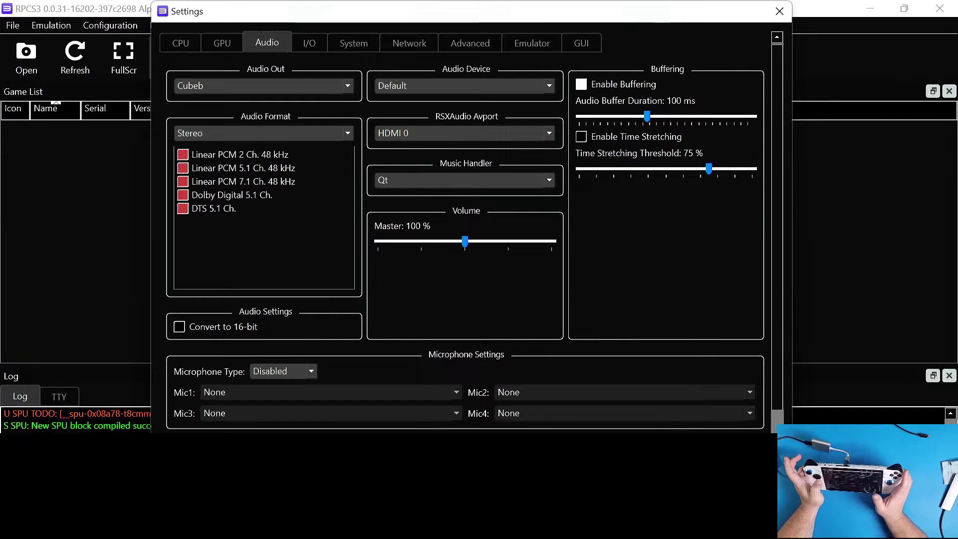
{"action": "left_click", "coordinate": [222, 43]}
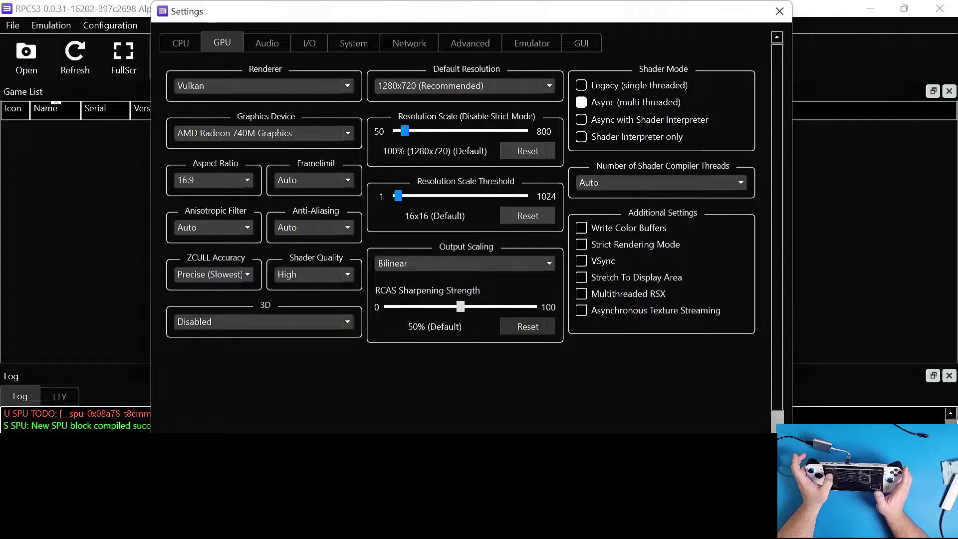
{"action": "key", "text": "space"}
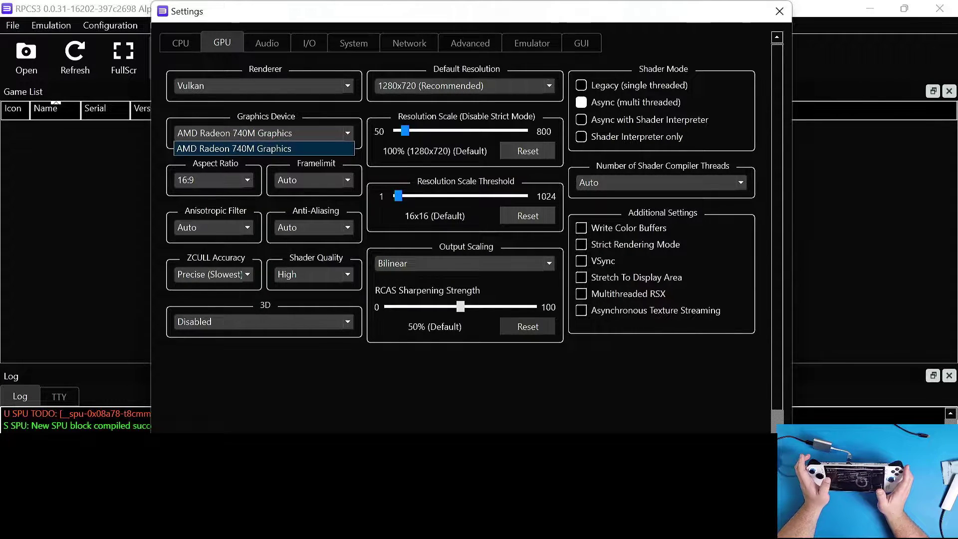
{"action": "key", "text": "Return"}
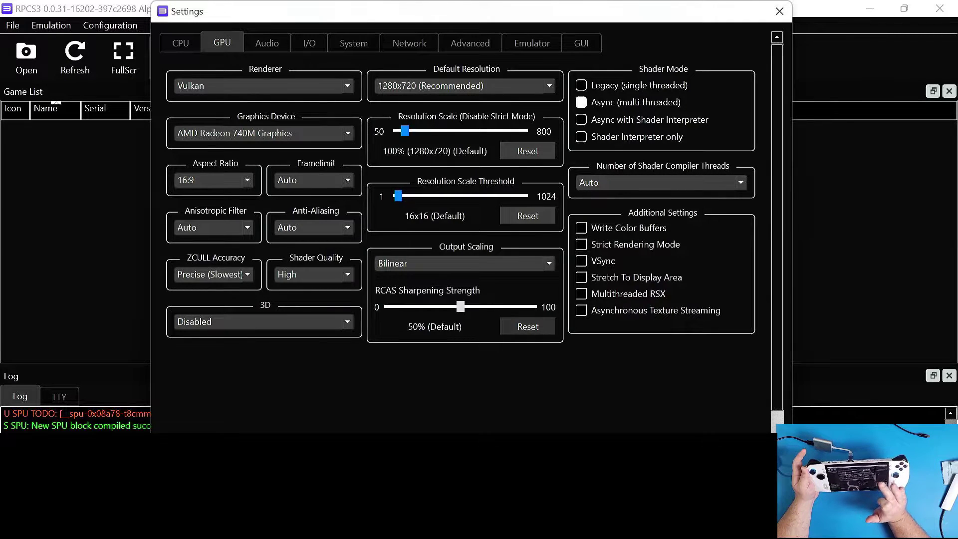
Enable VSync and set the output scaling to Bilinear in the GPU settings
{"action": "left_click", "coordinate": [581, 261]}
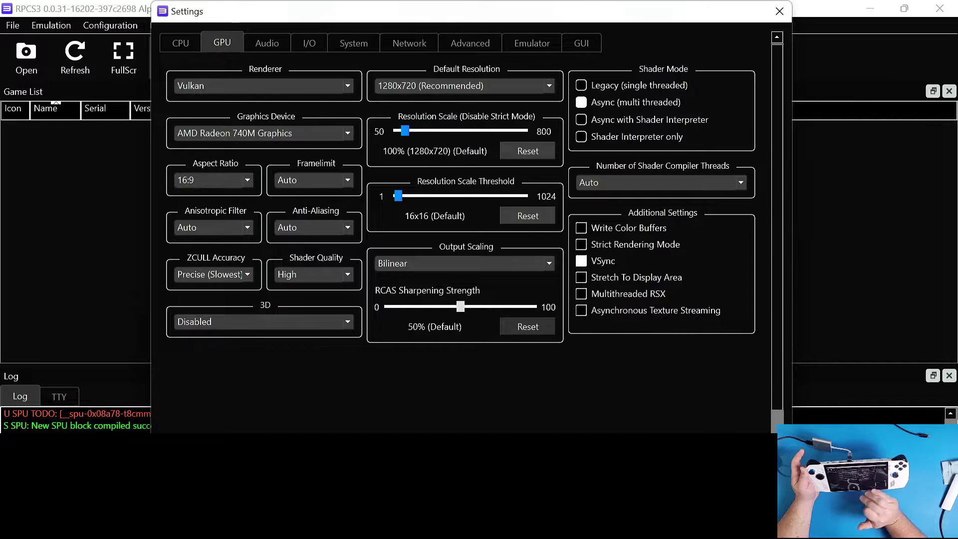
{"action": "left_click", "coordinate": [464, 263]}
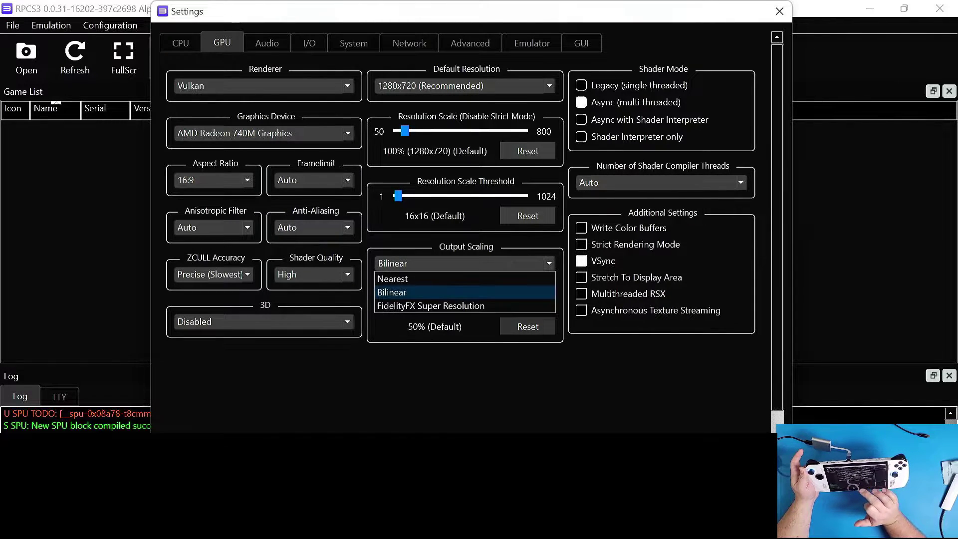
{"action": "left_click", "coordinate": [392, 292]}
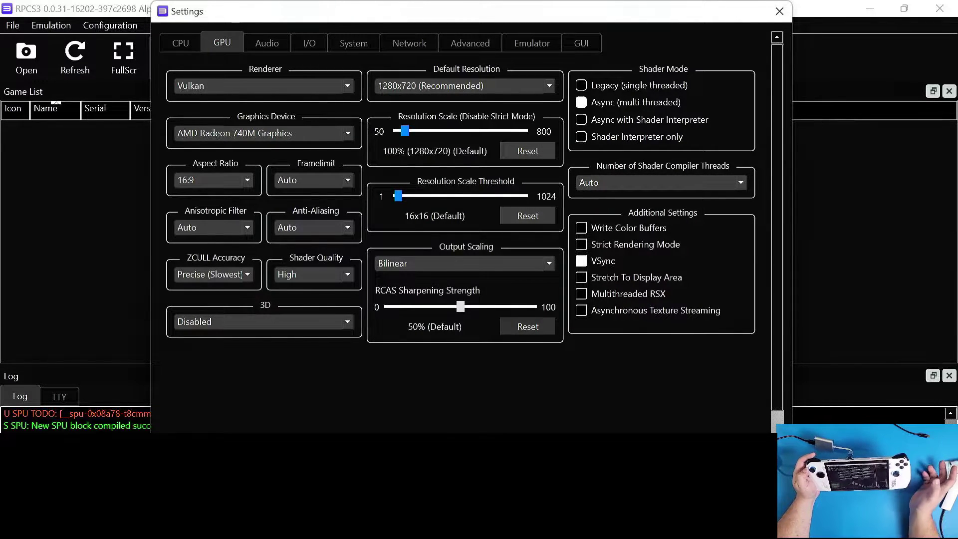
Look through the emulator's audio and CPU settings, including the PPU and SPU decoders, and close the configuration
{"action": "key", "text": "ctrl+Tab"}
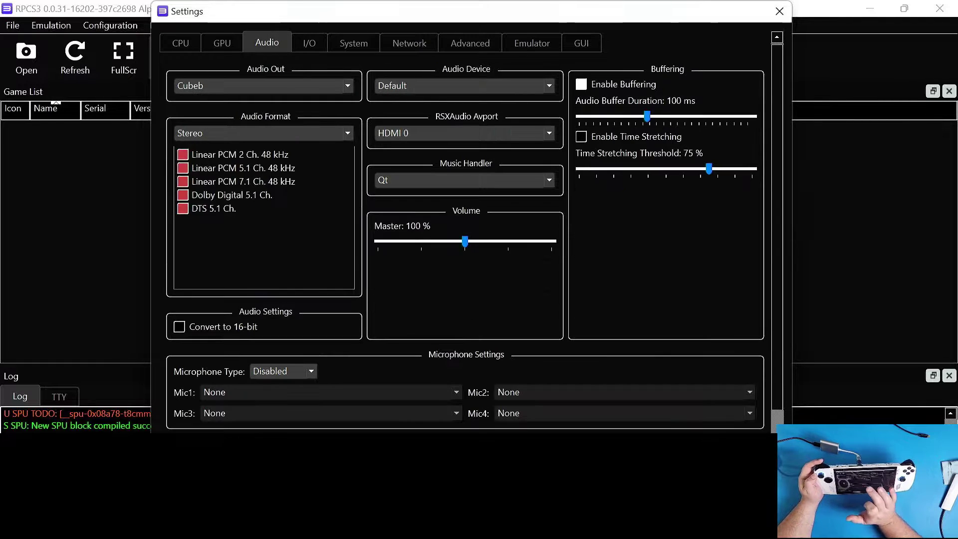
{"action": "key", "text": "ctrl+Tab"}
{"action": "key", "text": "ctrl+shift+Tab"}
{"action": "key", "text": "ctrl+shift+Tab"}
{"action": "key", "text": "ctrl+shift+Tab"}
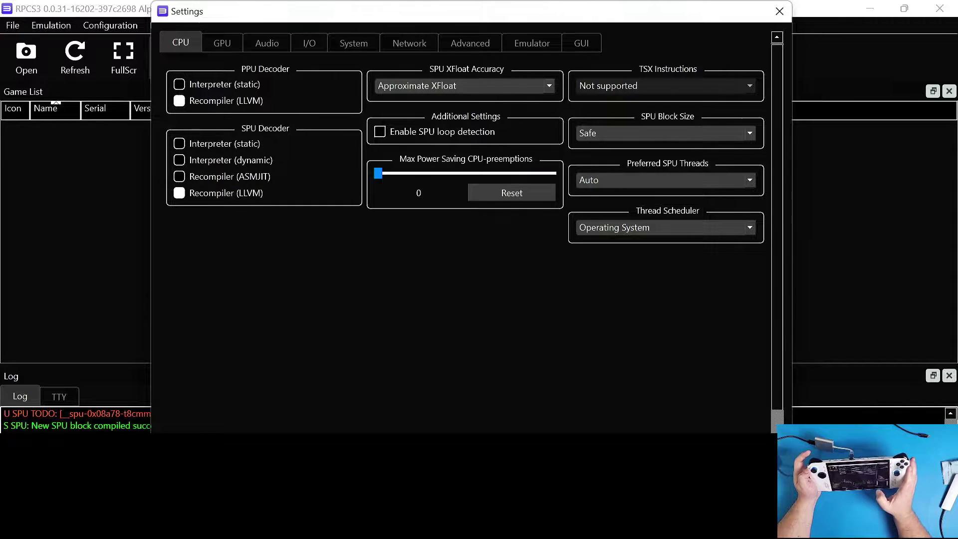
{"action": "key", "text": "Escape"}
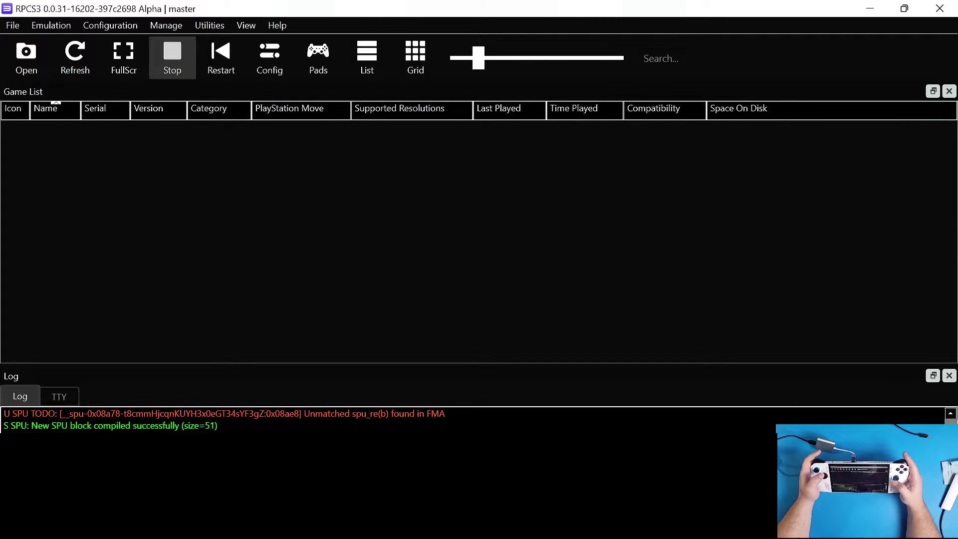
Try to boot a game from the ps3 folder inside Emulation\roms on the SDXC (D:) drive
{"action": "key", "text": "Return"}
{"action": "key", "text": "Escape"}
{"action": "left_click", "coordinate": [23, 52]}
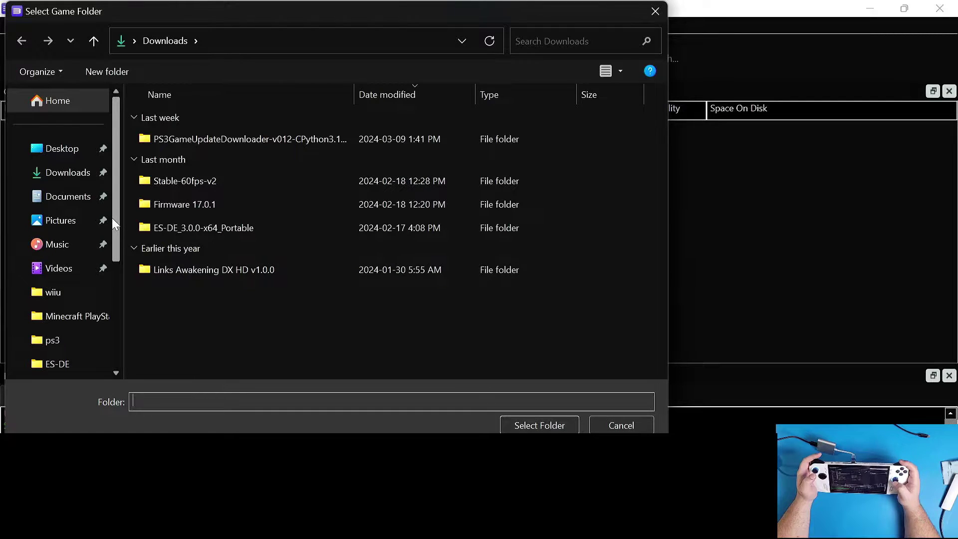
{"action": "left_click_drag", "start_coordinate": [114, 225], "coordinate": [124, 325]}
{"action": "left_click", "coordinate": [73, 295]}
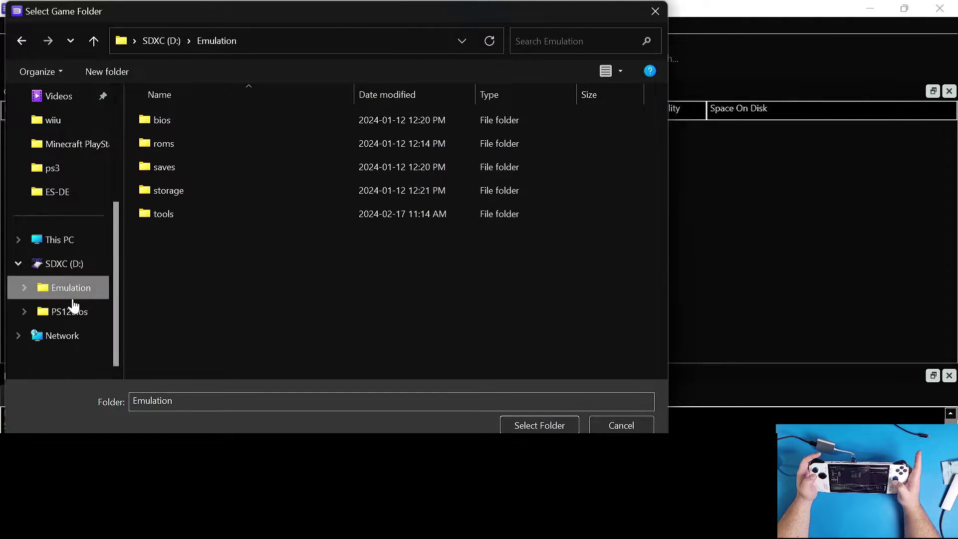
{"action": "double_click", "coordinate": [184, 144]}
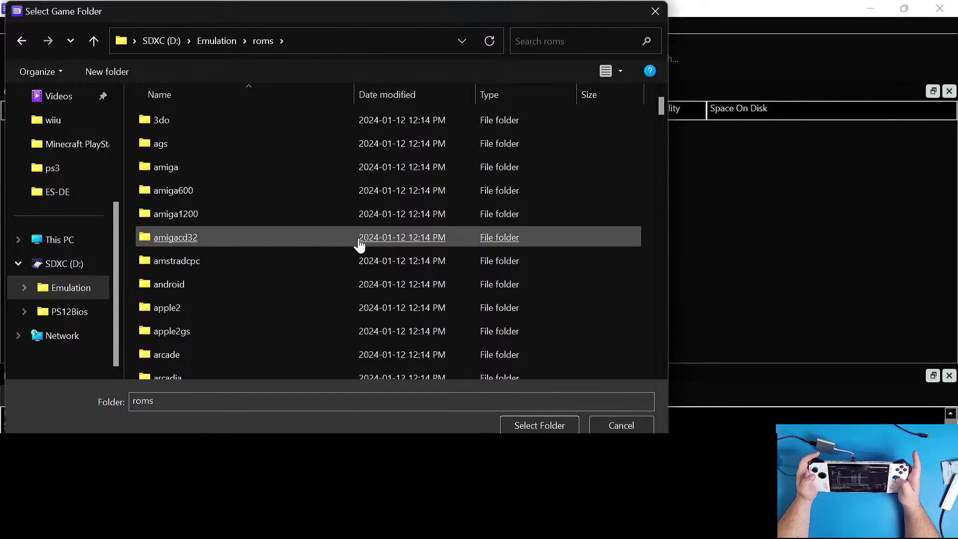
{"action": "left_click_drag", "start_coordinate": [660, 109], "coordinate": [637, 281]}
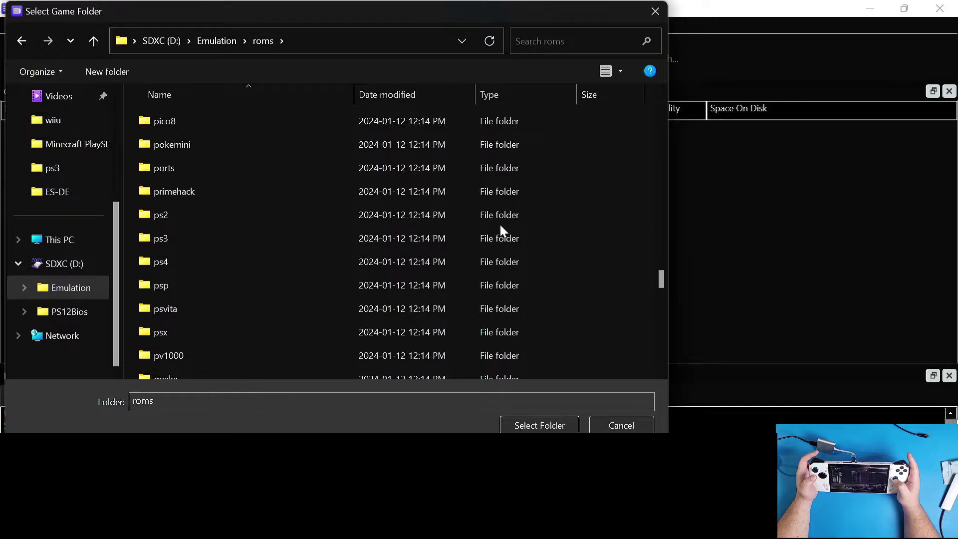
{"action": "double_click", "coordinate": [471, 236]}
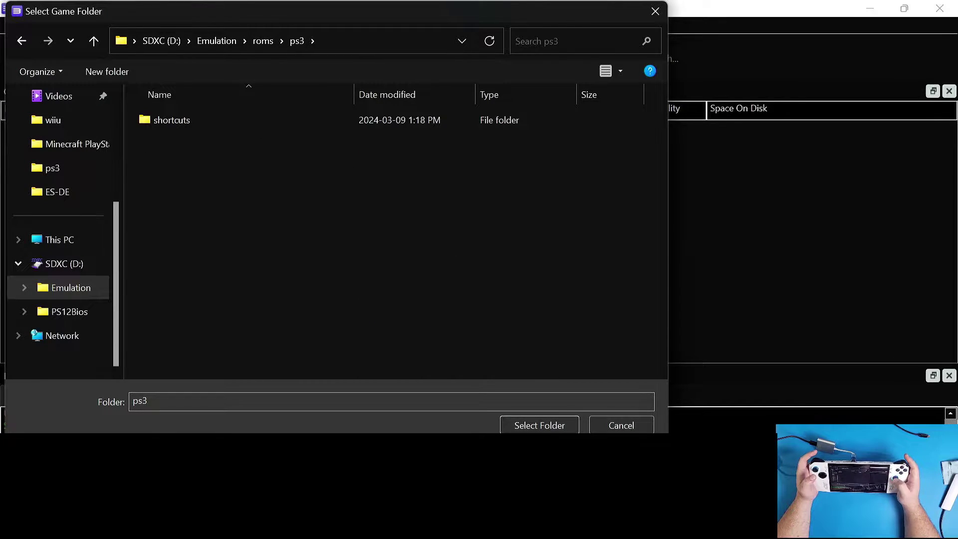
{"action": "left_click", "coordinate": [547, 422]}
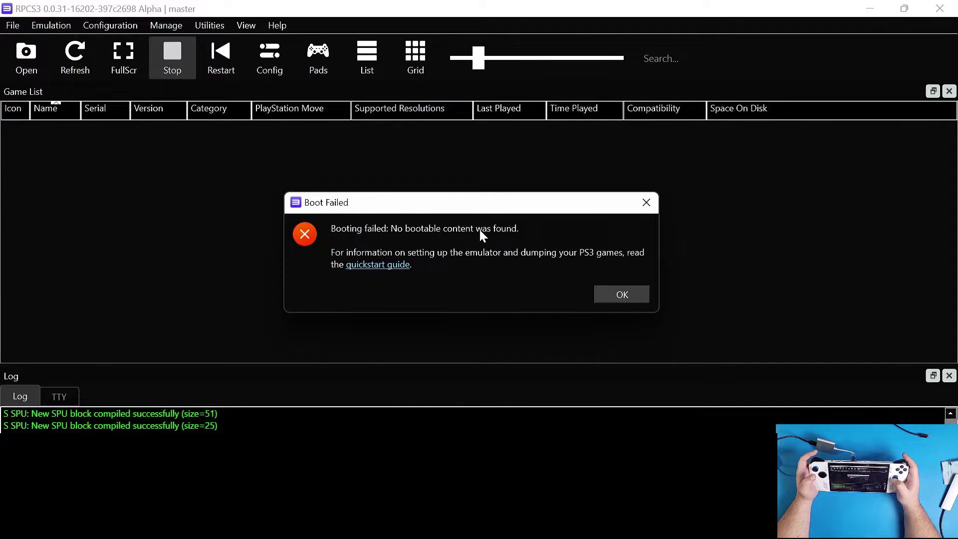
Dismiss the boot error and switch to File Explorer to open Emulation\roms\ps3 on the SDXC (D:) drive
{"action": "left_click", "coordinate": [619, 295]}
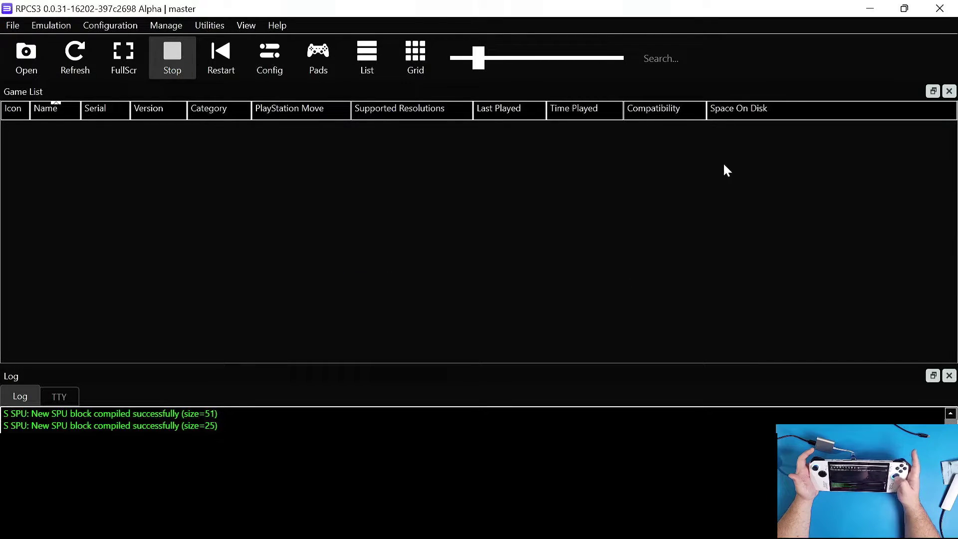
{"action": "left_click", "coordinate": [881, 7]}
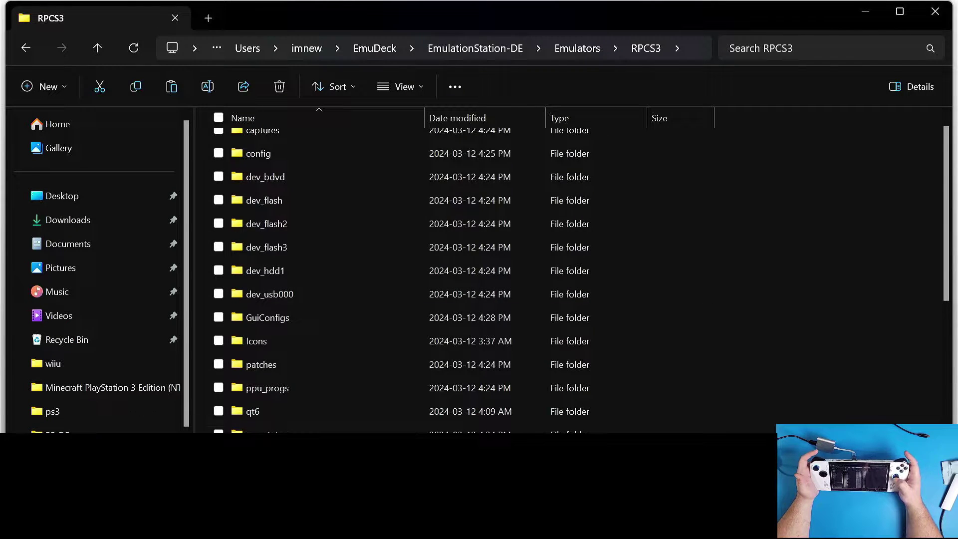
{"action": "left_click", "coordinate": [57, 449]}
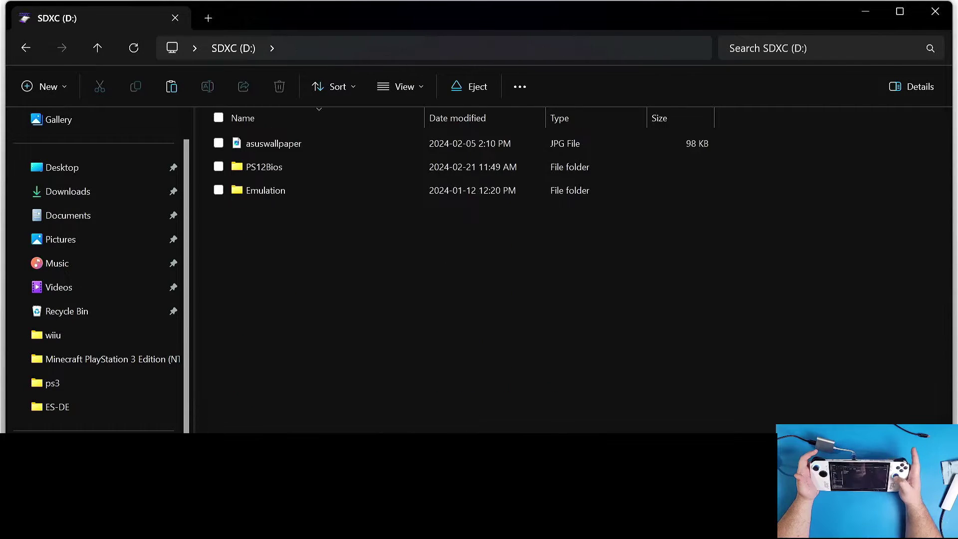
{"action": "double_click", "coordinate": [275, 195]}
{"action": "double_click", "coordinate": [275, 168]}
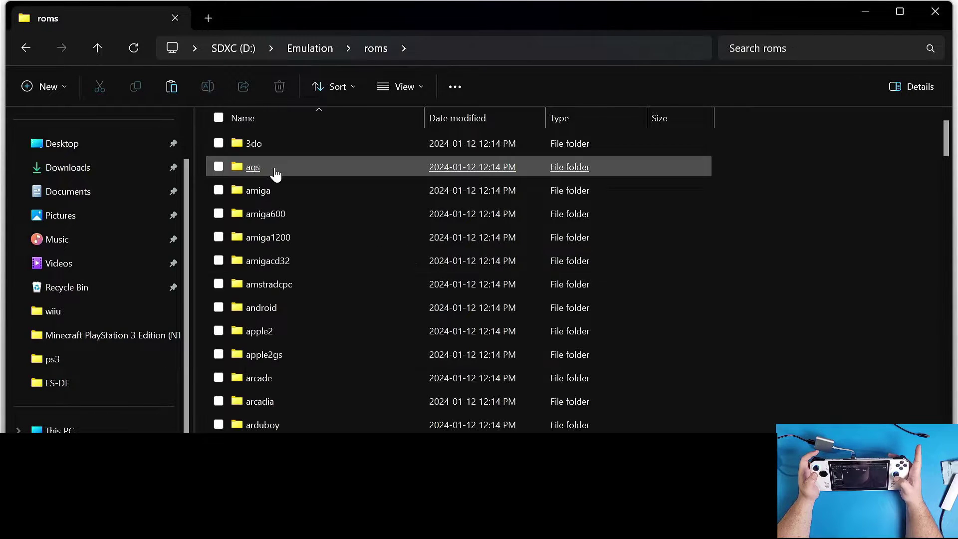
{"action": "left_click_drag", "start_coordinate": [938, 145], "coordinate": [927, 365]}
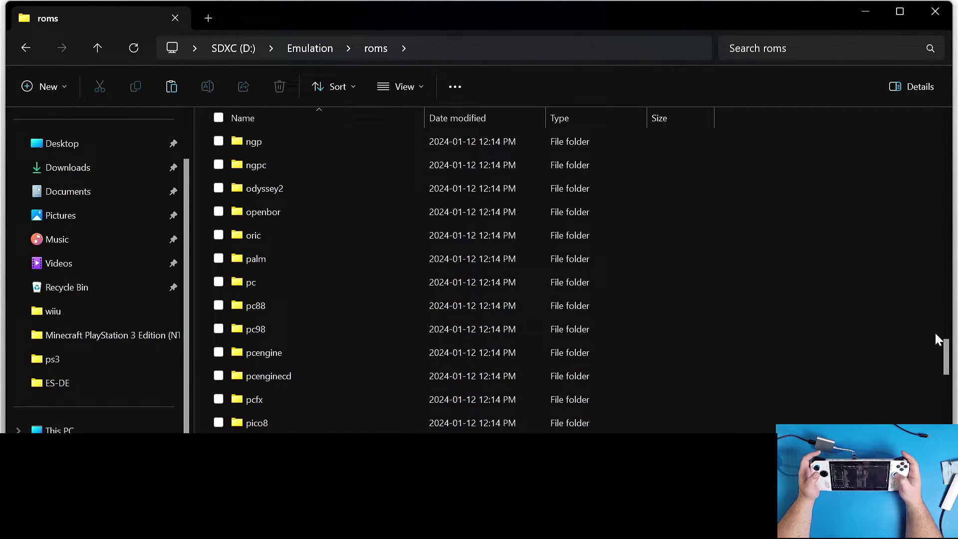
{"action": "left_click_drag", "start_coordinate": [941, 356], "coordinate": [941, 374]}
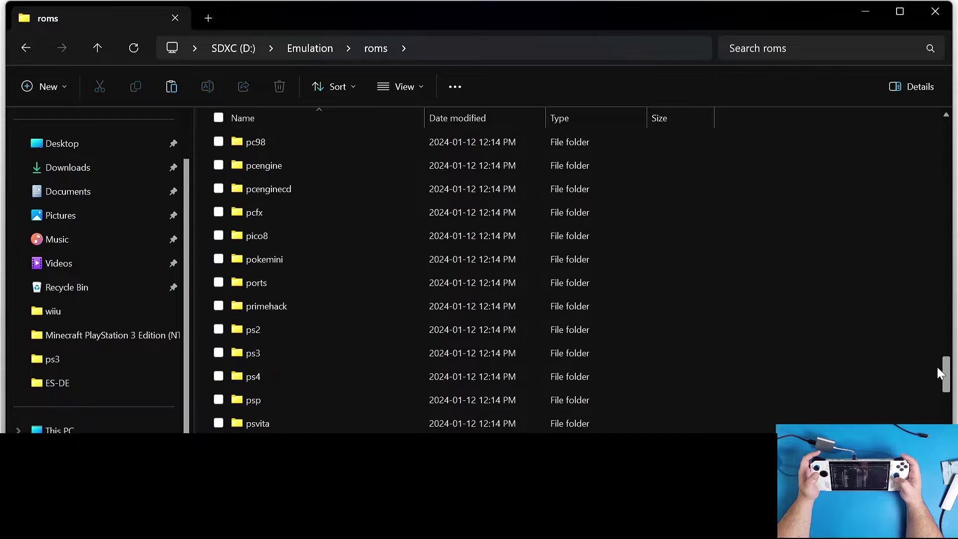
{"action": "double_click", "coordinate": [379, 358]}
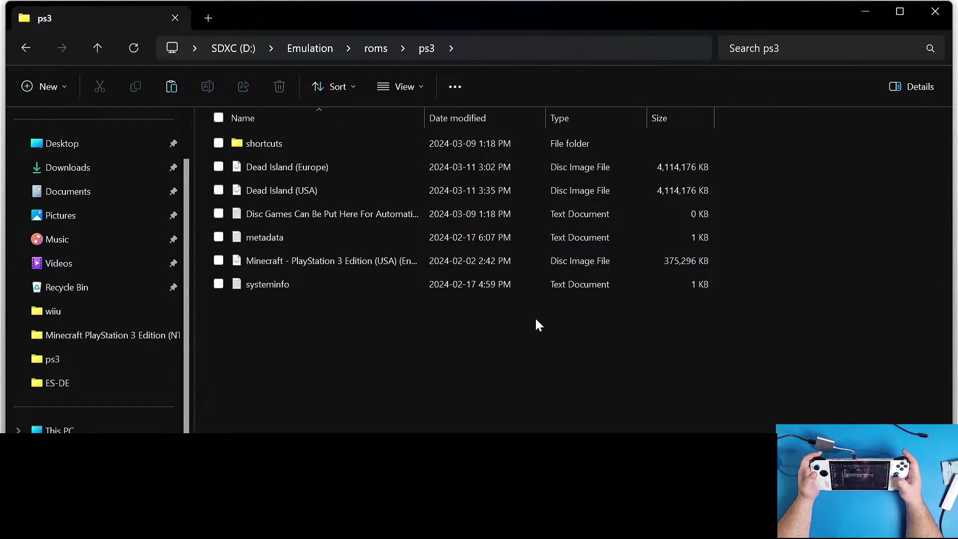
Mount the Minecraft - PlayStation 3 Edition (USA) disc image and copy its PS3_GAME, PS3_UPDATE and PS3_DISC.SFB items
{"action": "double_click", "coordinate": [322, 260]}
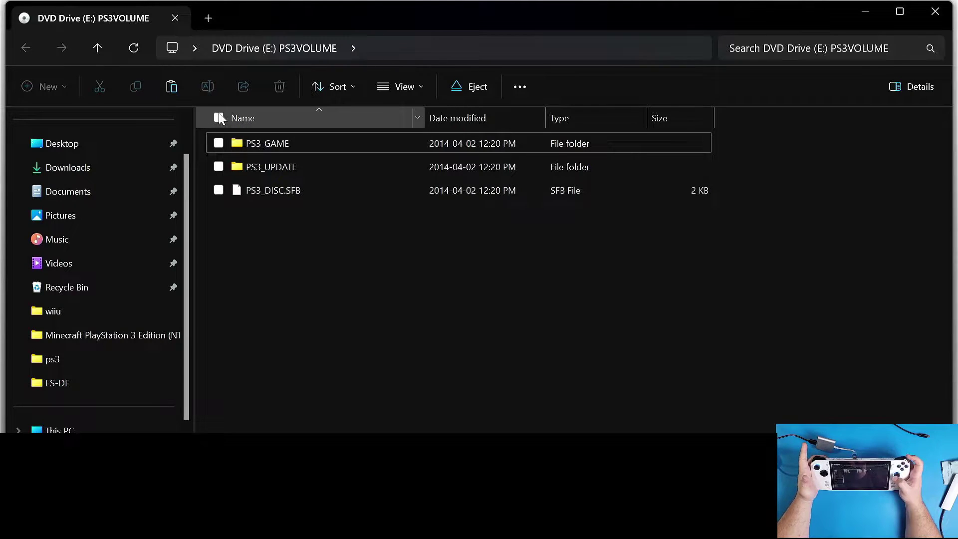
{"action": "left_click", "coordinate": [218, 118]}
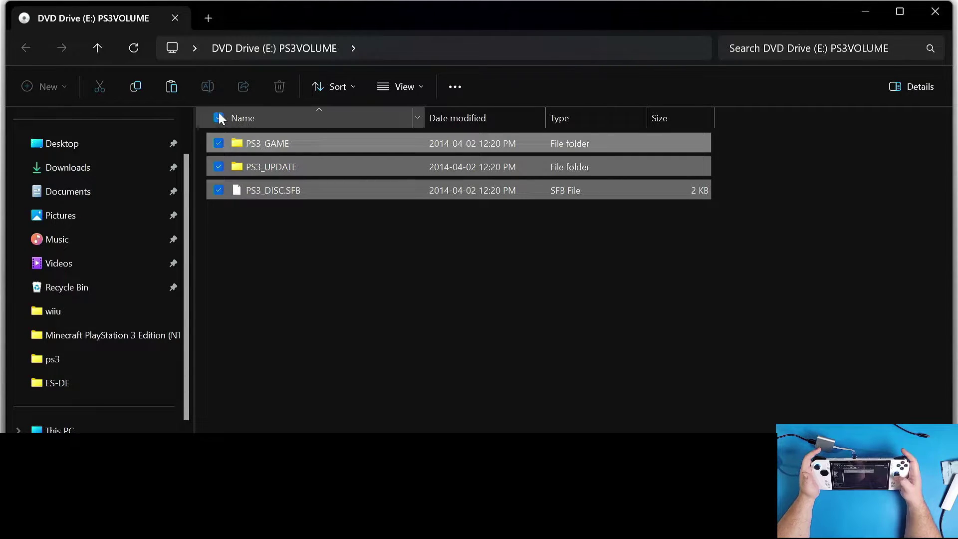
{"action": "left_click", "coordinate": [134, 93]}
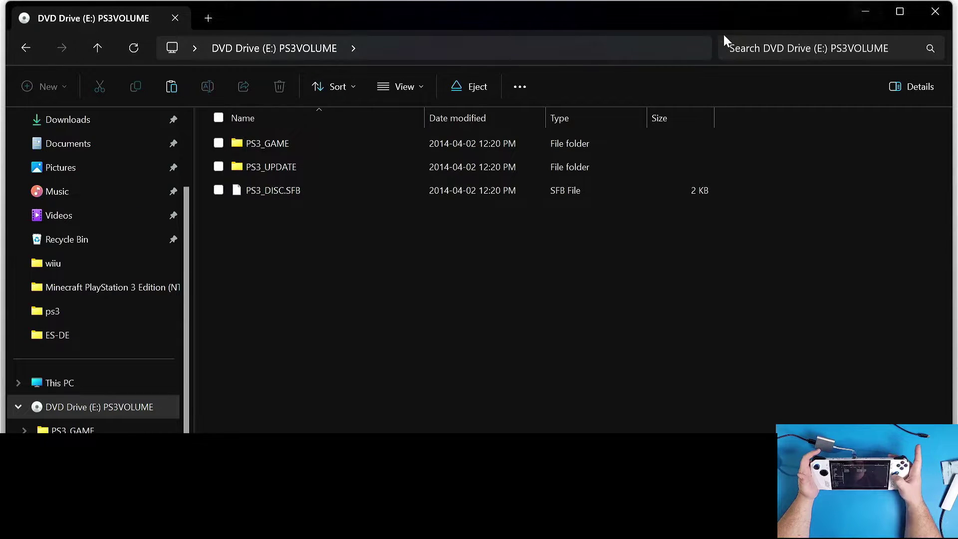
Create a new folder named Minecraft in the ps3 folder on the SDXC (D:) drive
{"action": "left_click", "coordinate": [28, 38]}
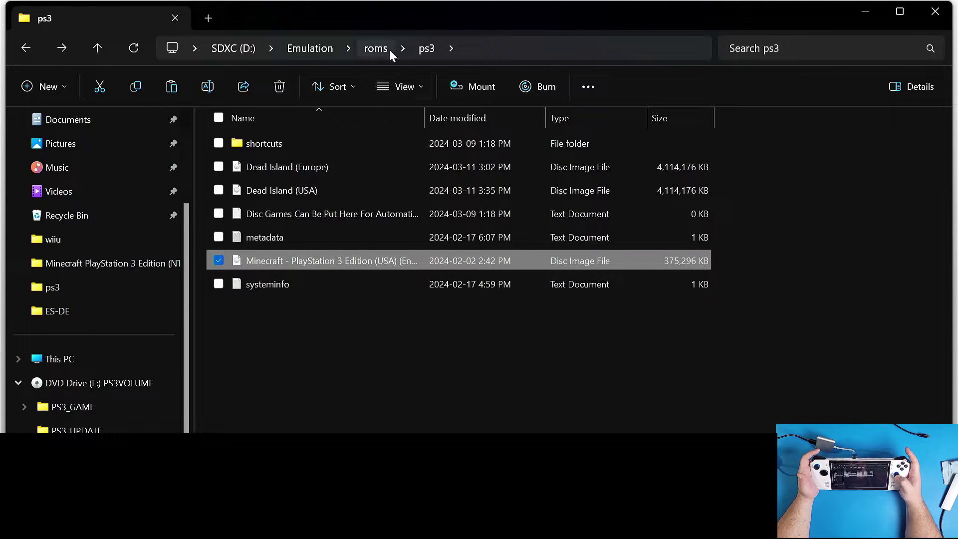
{"action": "left_click", "coordinate": [48, 90]}
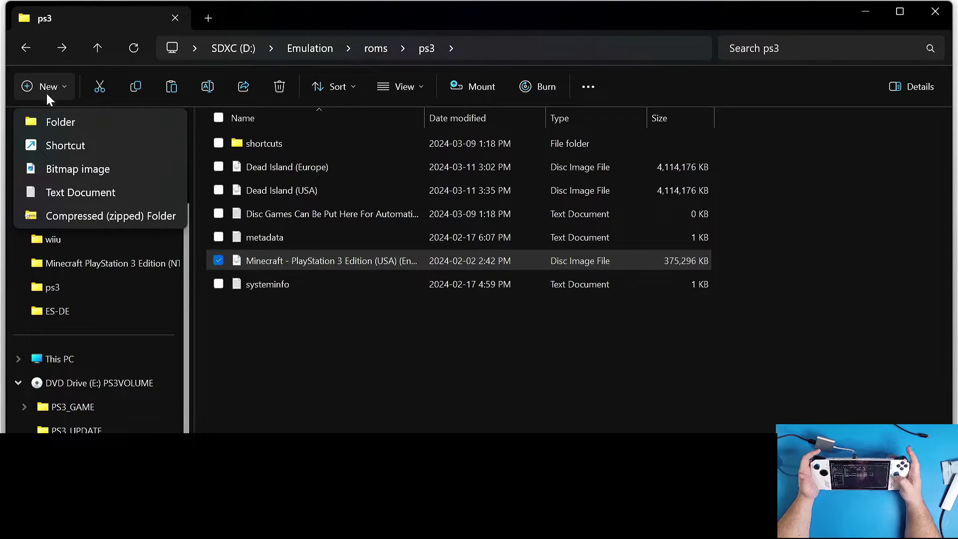
{"action": "left_click", "coordinate": [48, 128]}
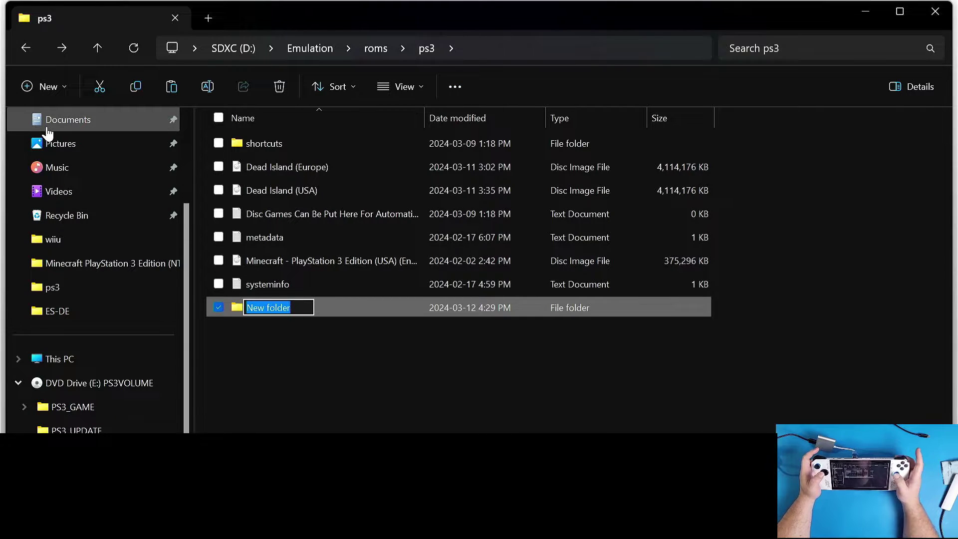
{"action": "key", "text": "ctrl+super+o"}
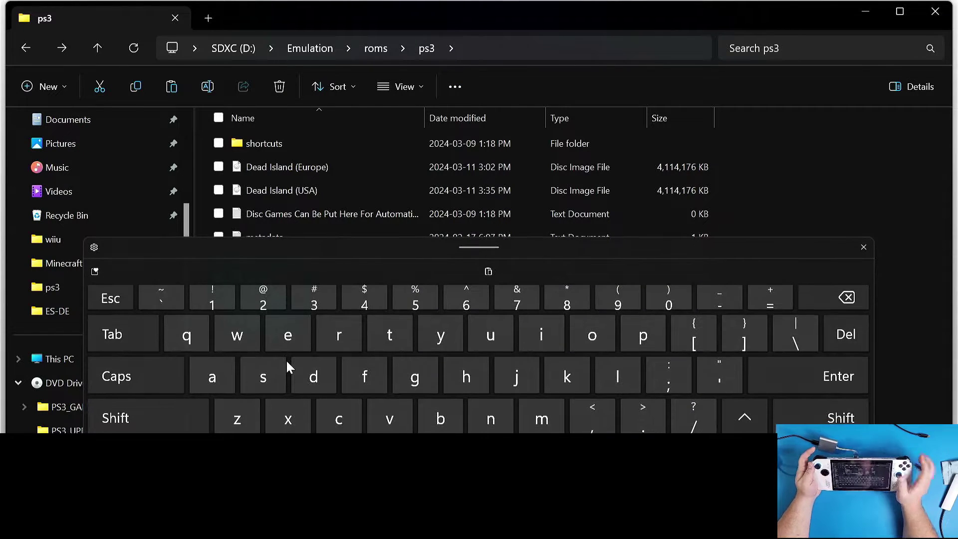
{"action": "left_click", "coordinate": [147, 418]}
{"action": "left_click", "coordinate": [542, 418]}
{"action": "left_click", "coordinate": [542, 335]}
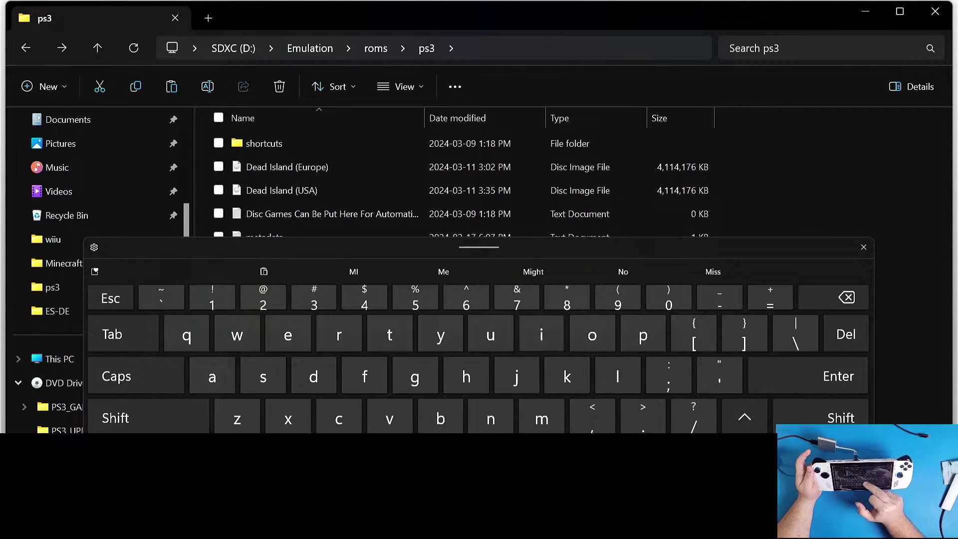
{"action": "left_click", "coordinate": [288, 335]}
{"action": "left_click", "coordinate": [339, 418]}
{"action": "left_click", "coordinate": [212, 377]}
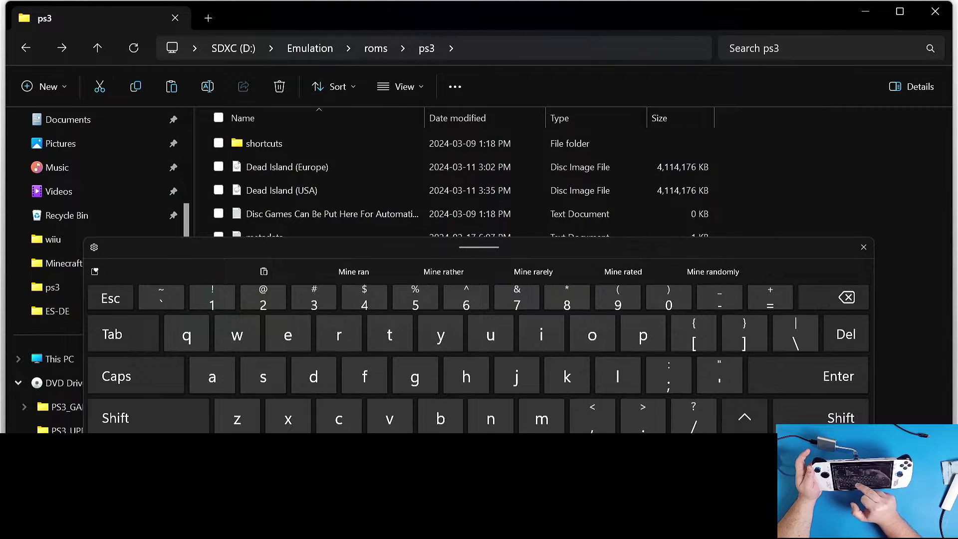
{"action": "key", "text": "Return"}
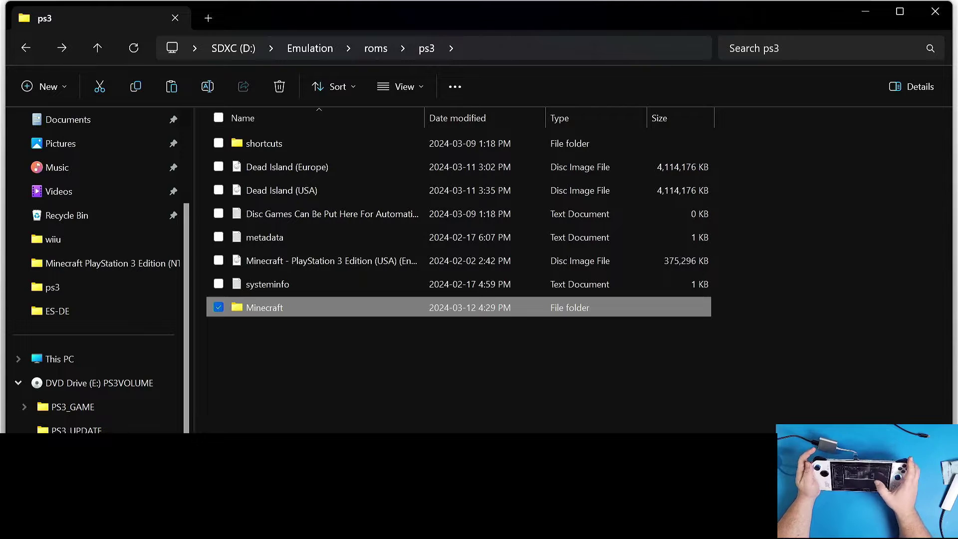
Paste the copied disc files into the new Minecraft folder
{"action": "double_click", "coordinate": [337, 309]}
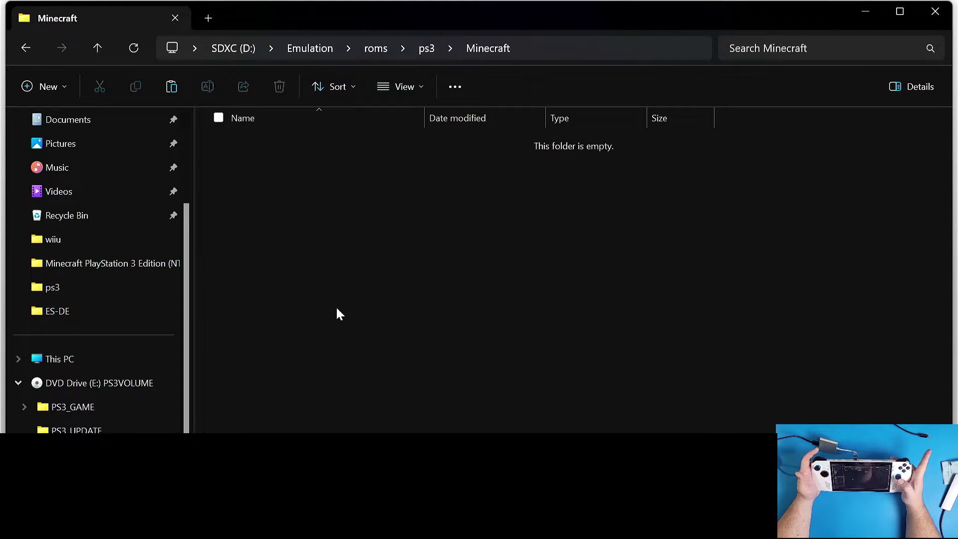
{"action": "right_click", "coordinate": [291, 194]}
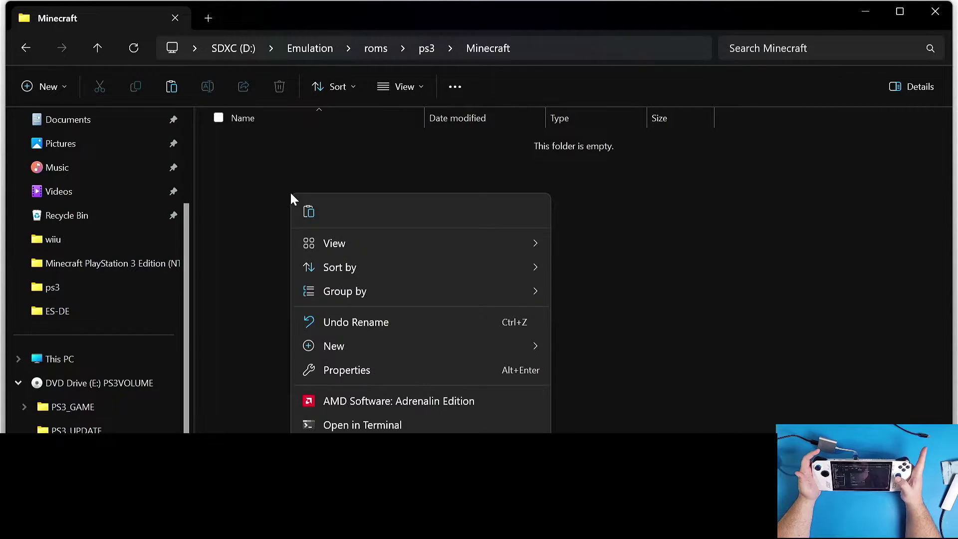
{"action": "left_click", "coordinate": [302, 207]}
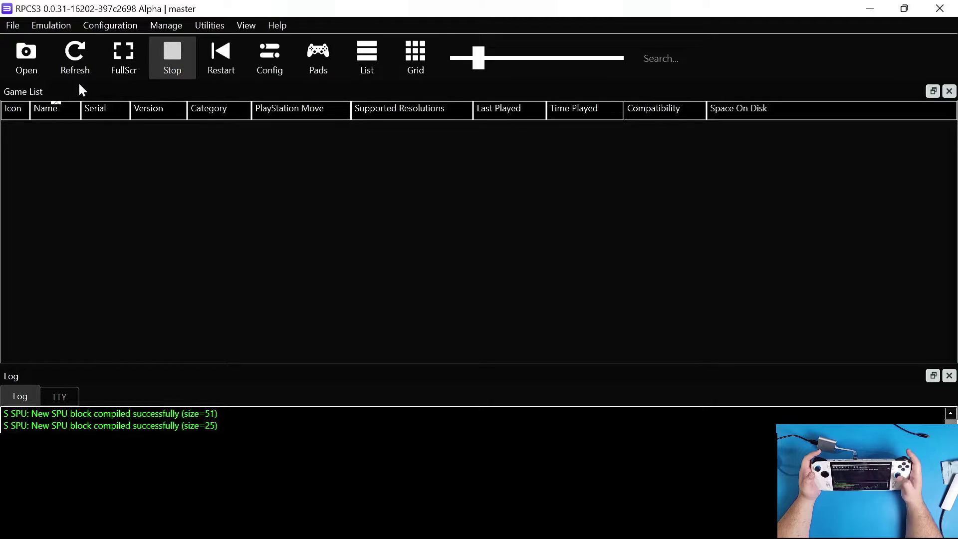
Switch to RPCS3, refresh the game list and download the compatibility database from Minecraft's game options
{"action": "left_click", "coordinate": [75, 59]}
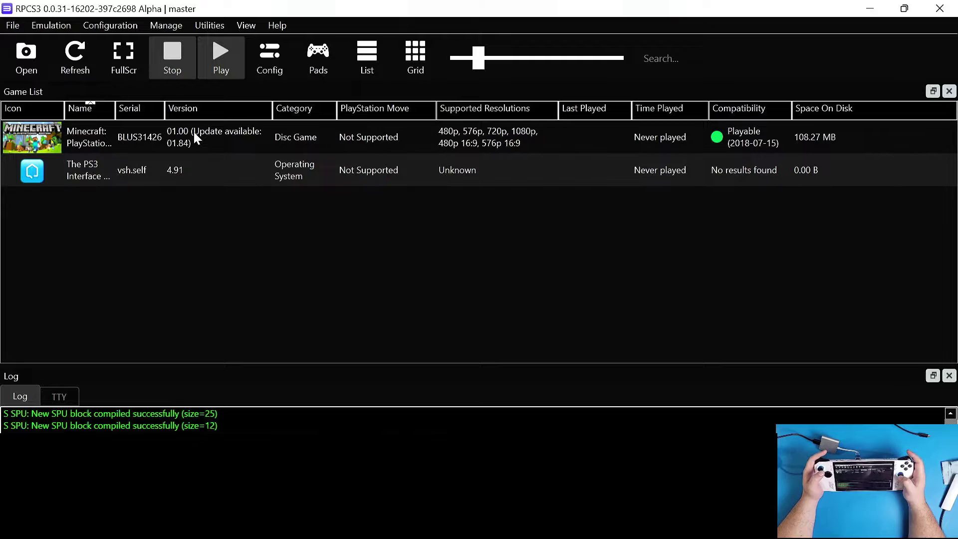
{"action": "left_click", "coordinate": [18, 22]}
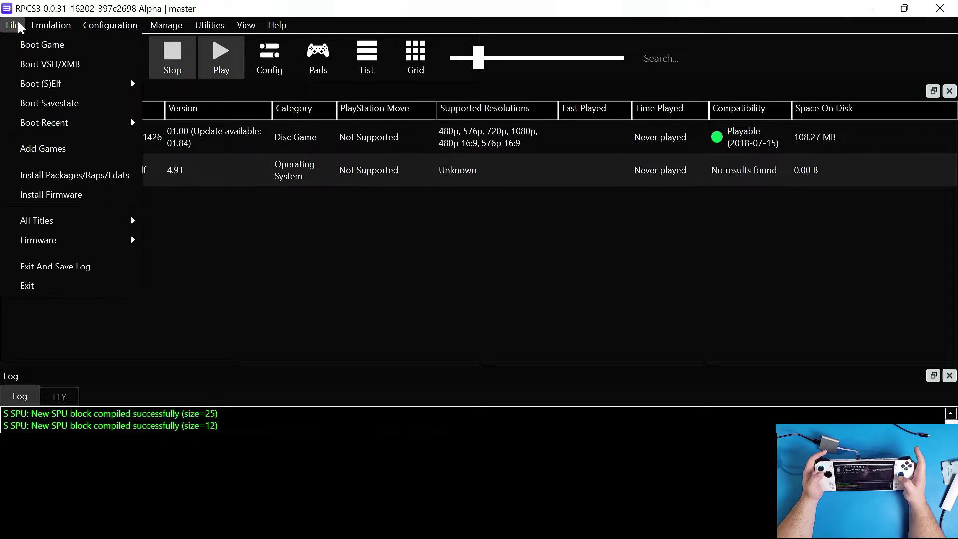
{"action": "mouse_move", "coordinate": [109, 20]}
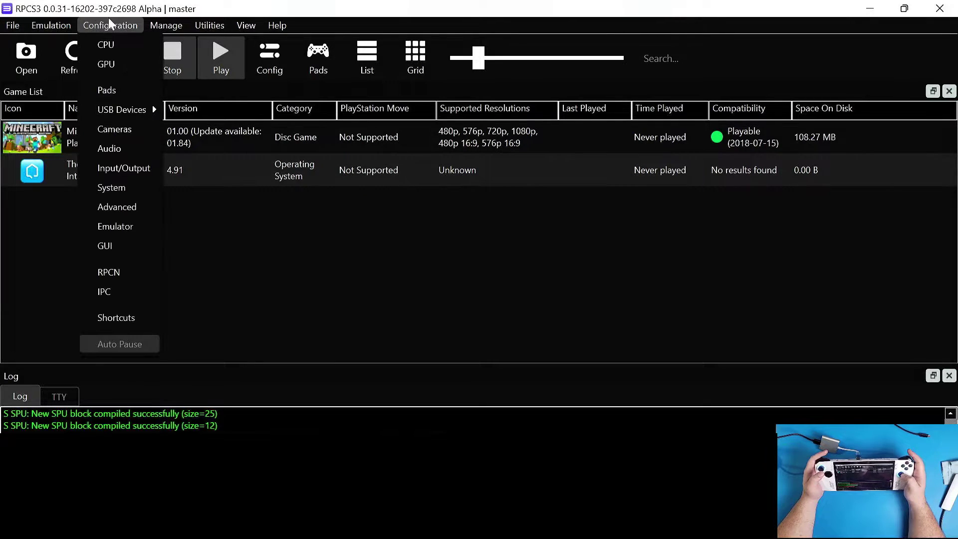
{"action": "mouse_move", "coordinate": [168, 26]}
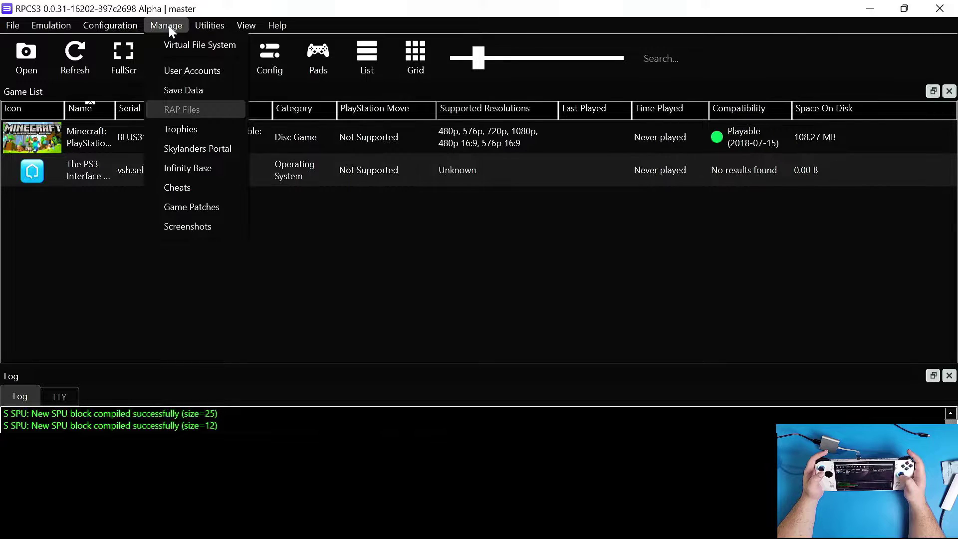
{"action": "right_click", "coordinate": [357, 145]}
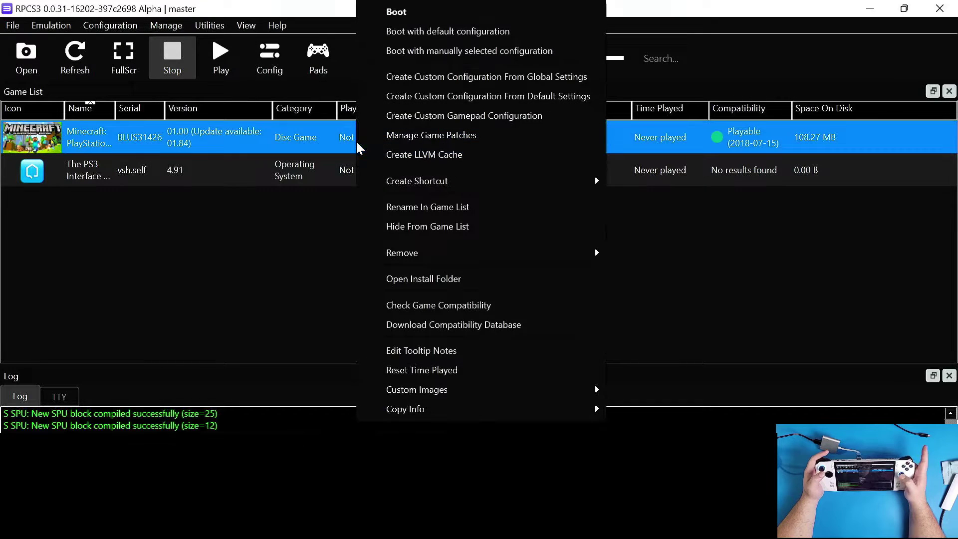
{"action": "left_click", "coordinate": [496, 324]}
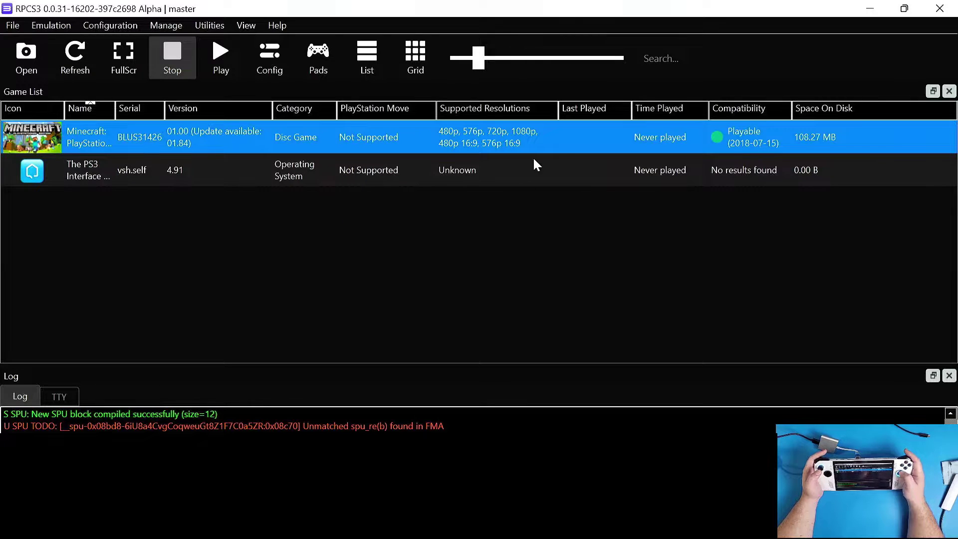
{"action": "mouse_move", "coordinate": [756, 136]}
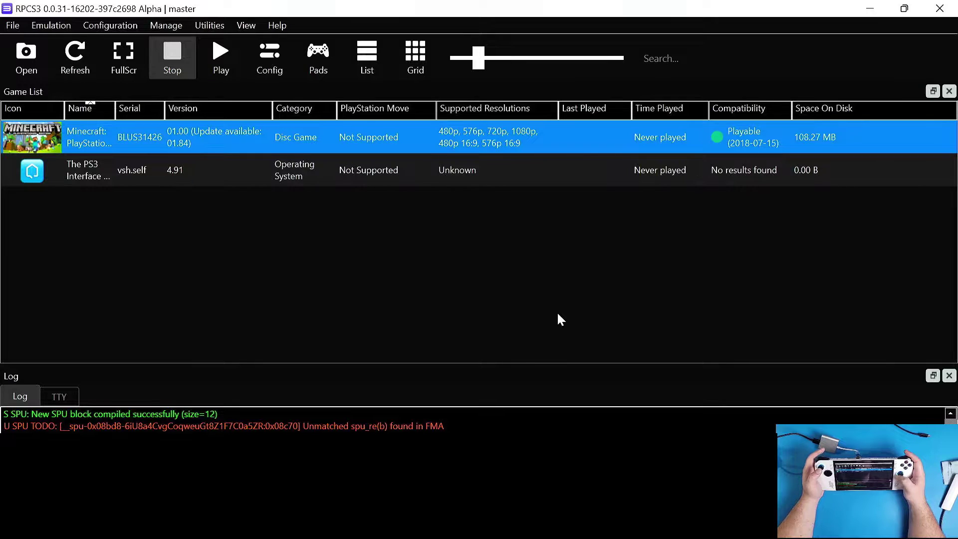
Minimize RPCS3, close File Explorer, and search Google for "ps3 updater github" in Chrome
{"action": "left_click", "coordinate": [879, 8]}
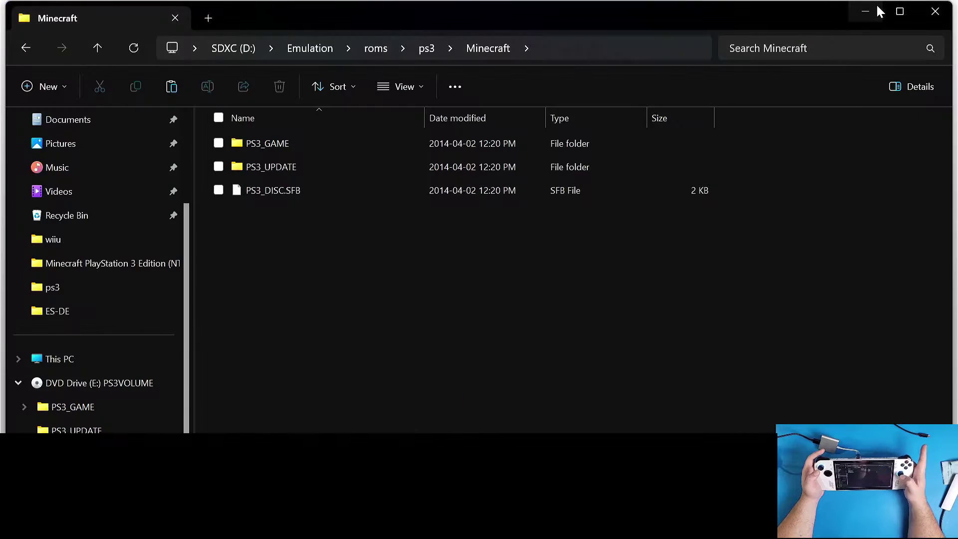
{"action": "left_click", "coordinate": [936, 11]}
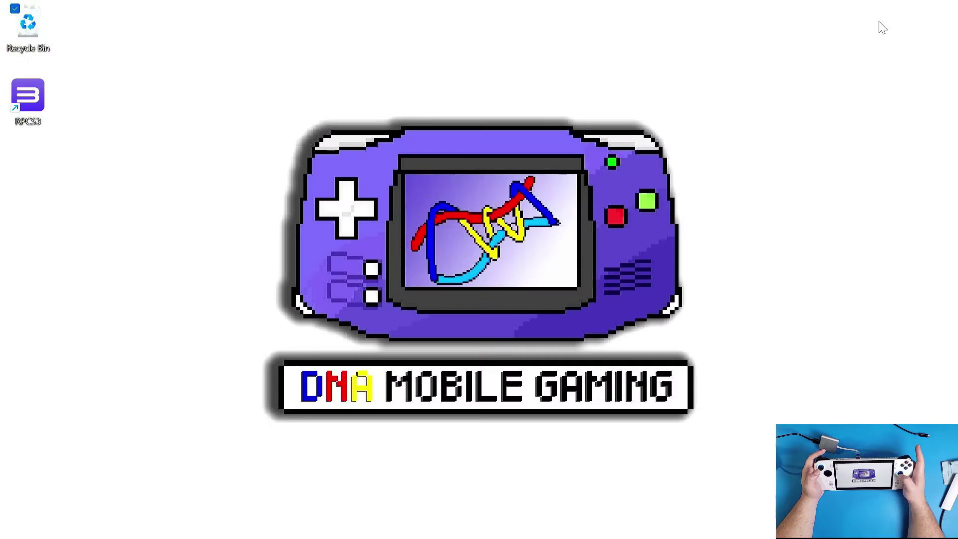
{"action": "mouse_move", "coordinate": [227, 534]}
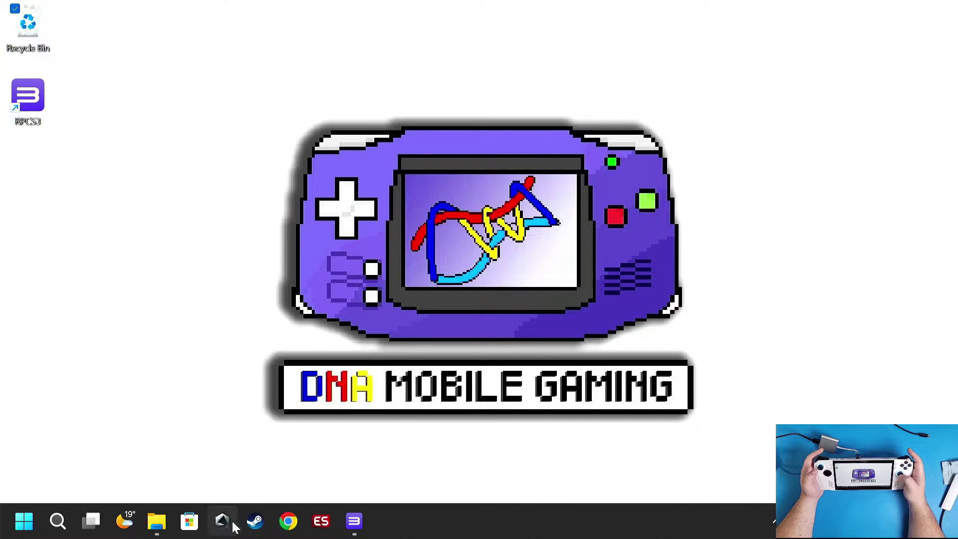
{"action": "left_click", "coordinate": [294, 524]}
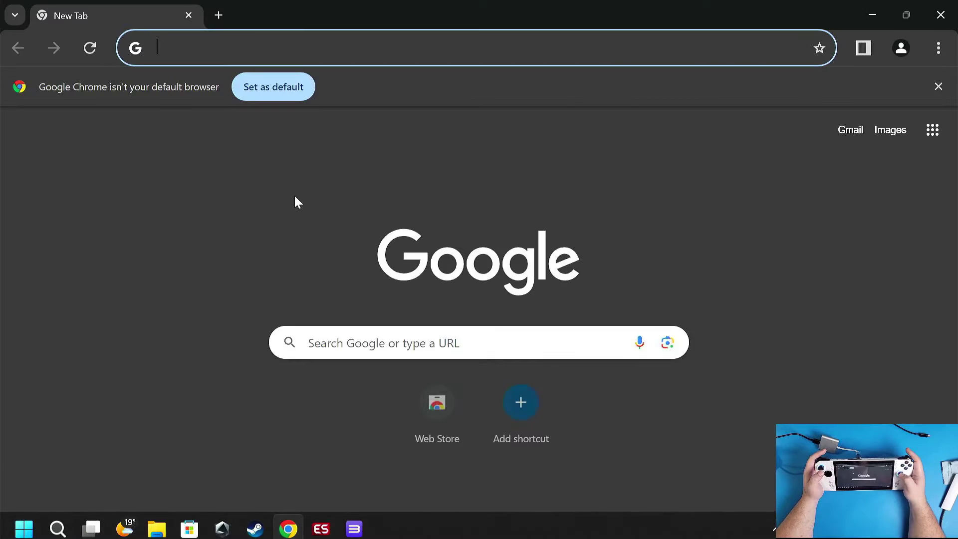
{"action": "left_click", "coordinate": [286, 41]}
{"action": "left_click", "coordinate": [239, 106]}
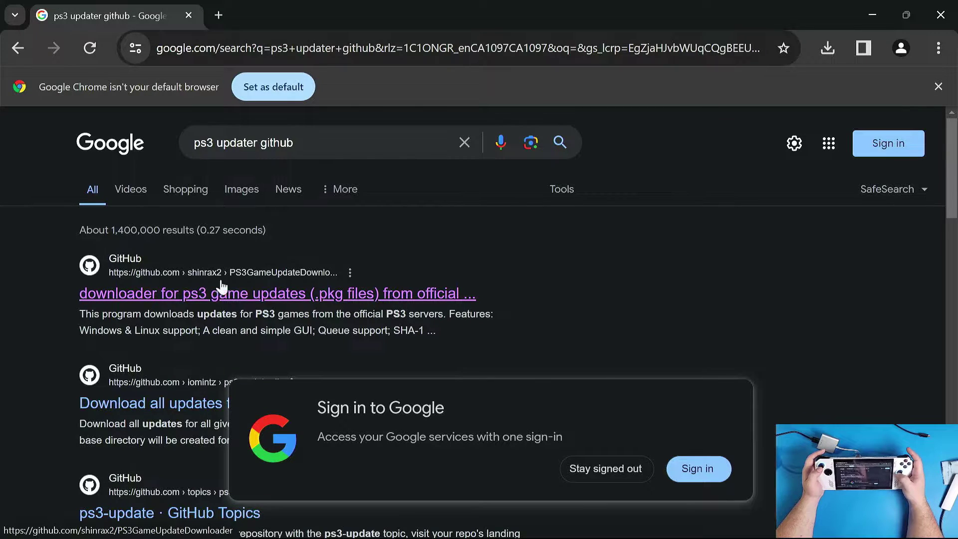
Open the shinrax2 PS3GameUpdateDownloader repository on GitHub and go to its latest release, v012
{"action": "left_click", "coordinate": [149, 301]}
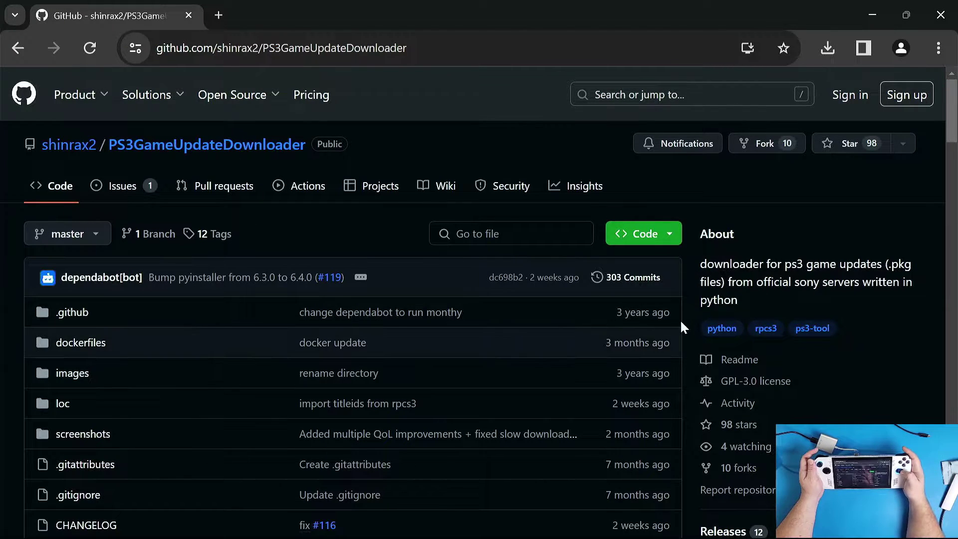
{"action": "left_click_drag", "start_coordinate": [952, 133], "coordinate": [953, 187]}
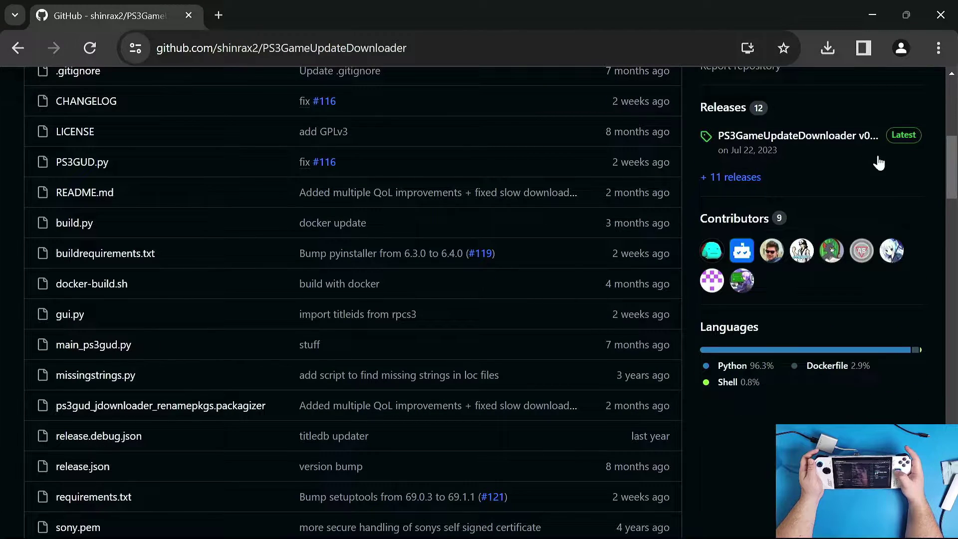
{"action": "left_click", "coordinate": [798, 141]}
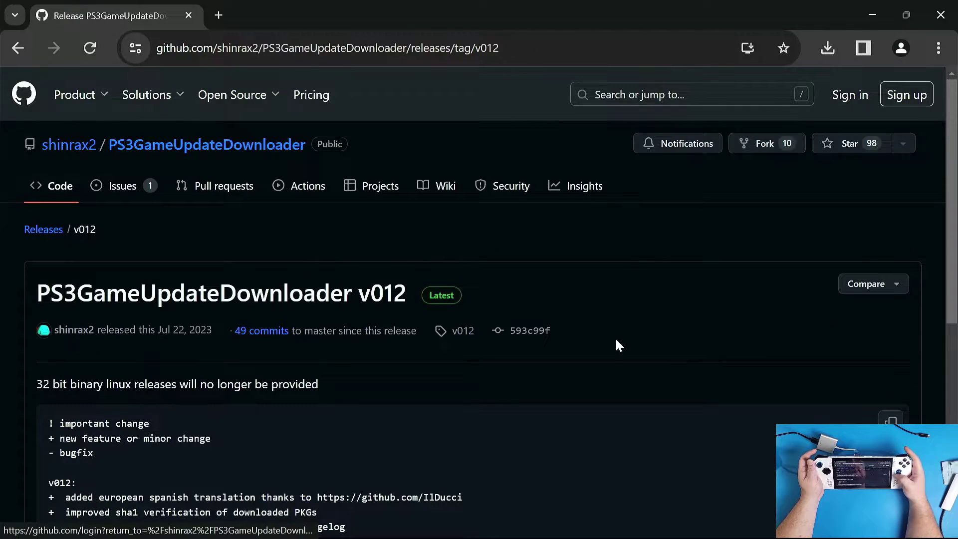
Try to download the win32 zip of PS3GameUpdateDownloader from the v012 release assets and open its download details
{"action": "scroll", "coordinate": [931, 289], "scroll_direction": "down", "scroll_amount": 9}
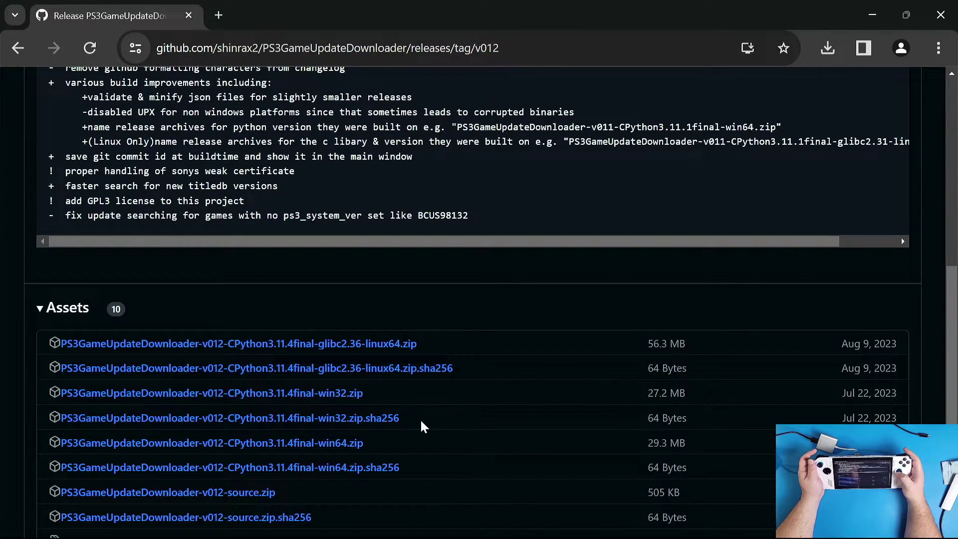
{"action": "left_click", "coordinate": [290, 398]}
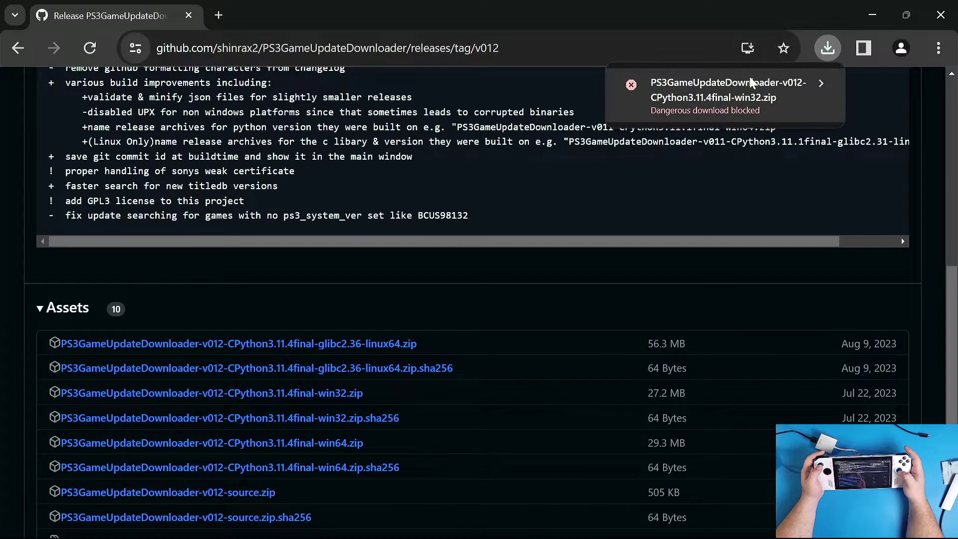
{"action": "left_click", "coordinate": [805, 88]}
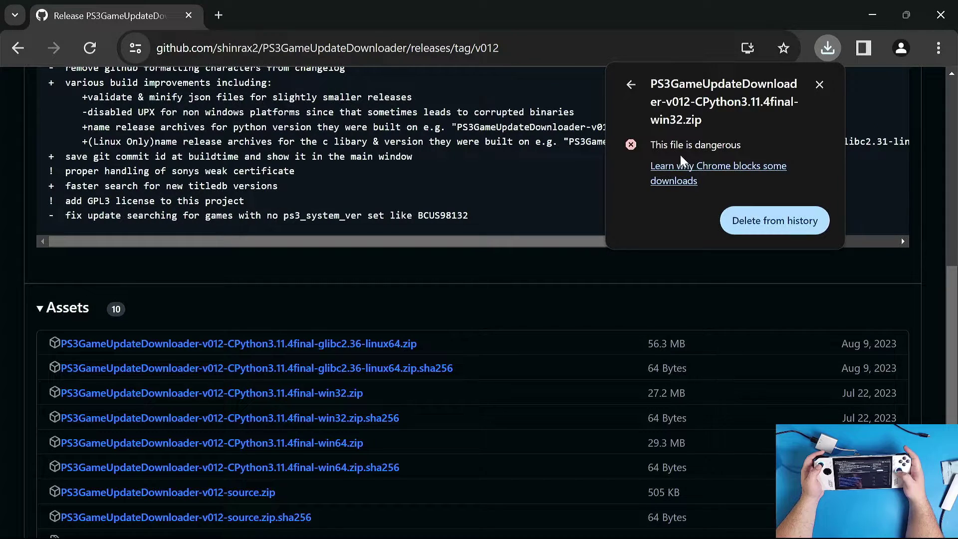
Download the win64 zip of PS3GameUpdateDownloader v012 and open the downloaded archive
{"action": "left_click", "coordinate": [231, 439]}
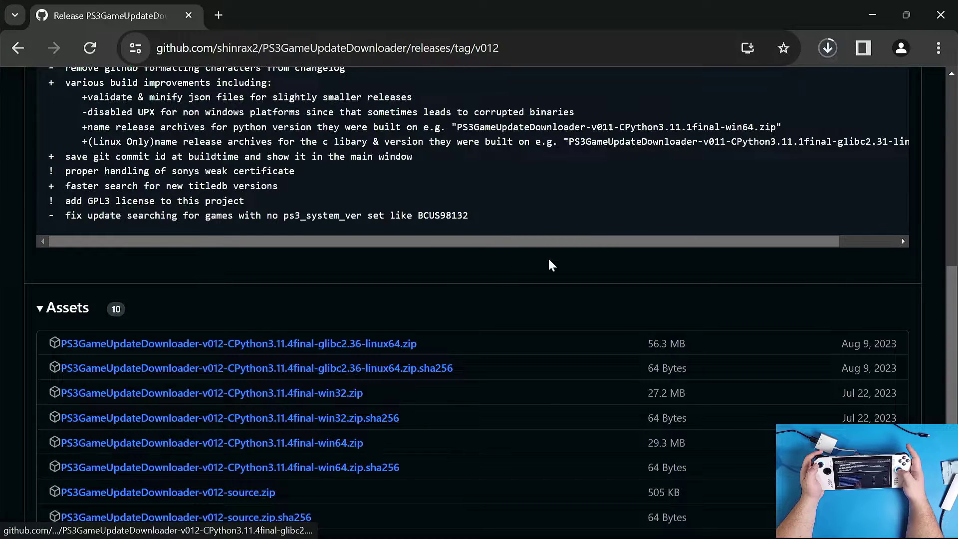
{"action": "left_click", "coordinate": [828, 48]}
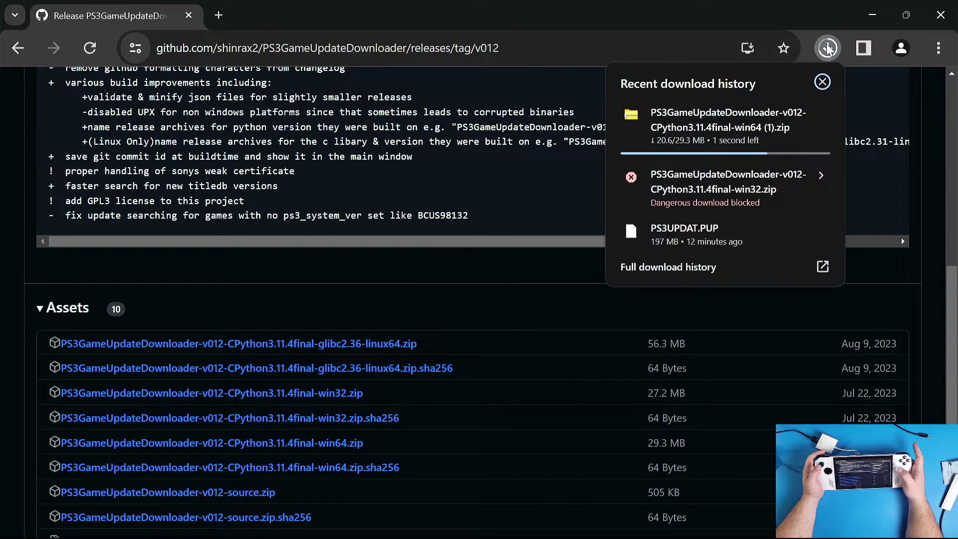
{"action": "left_click", "coordinate": [749, 120]}
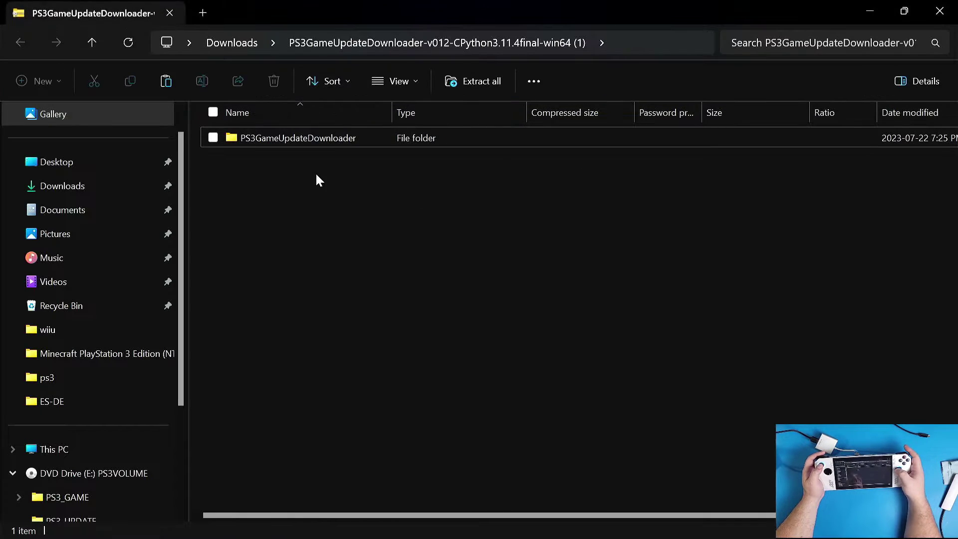
Extract the whole win64 archive into the suggested folder in Downloads
{"action": "left_click", "coordinate": [213, 139]}
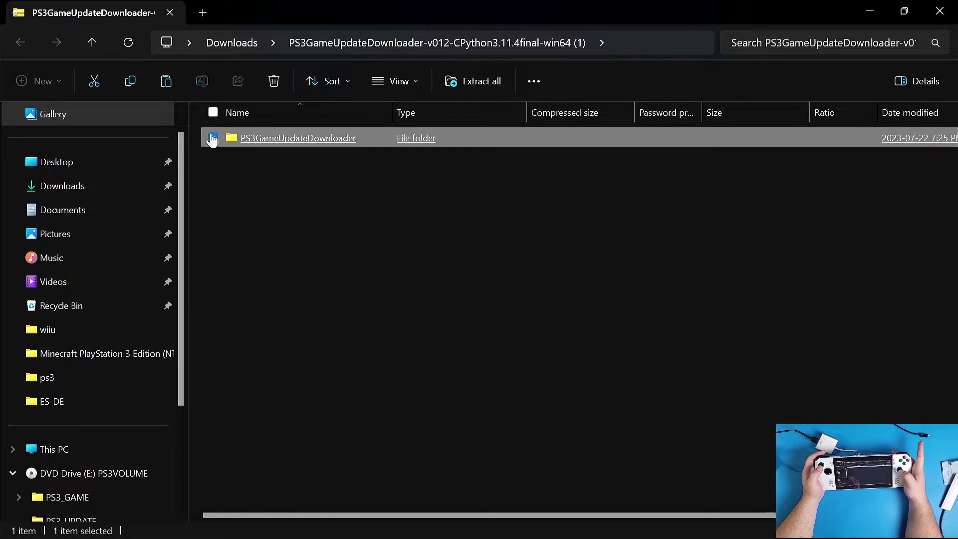
{"action": "left_click", "coordinate": [453, 82]}
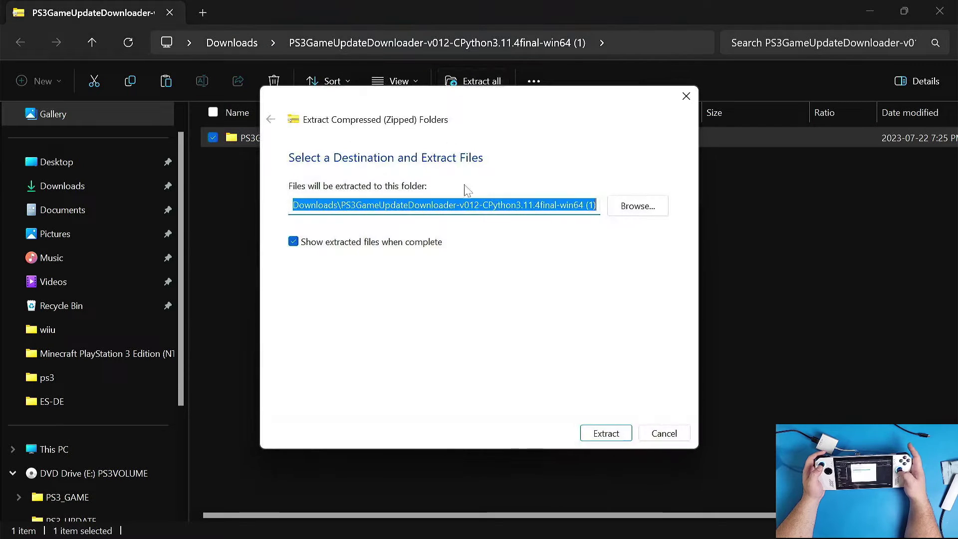
{"action": "left_click", "coordinate": [597, 438]}
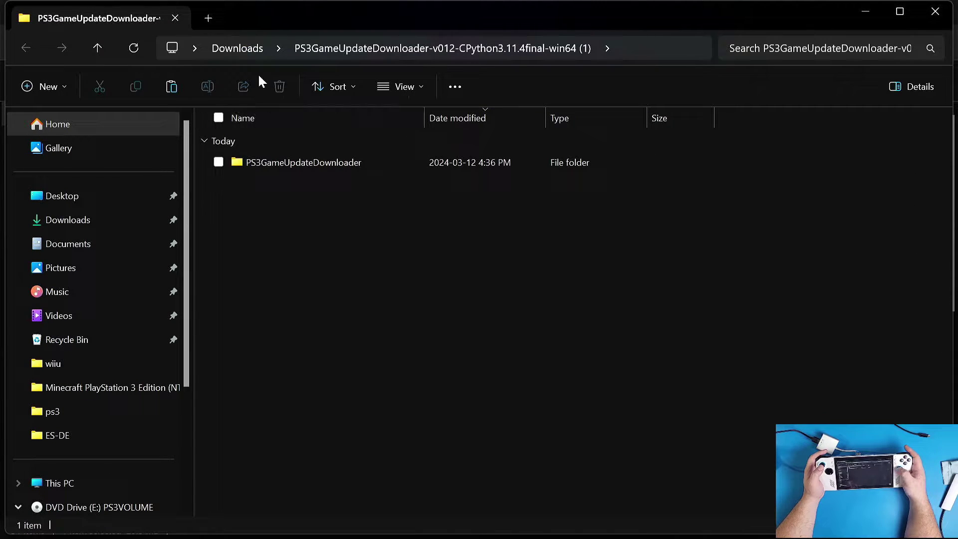
Copy the newly extracted PS3GameUpdateDownloader-v012 win64 (1) folder from Downloads to the root of the SDXC (D:) drive
{"action": "left_click", "coordinate": [244, 52]}
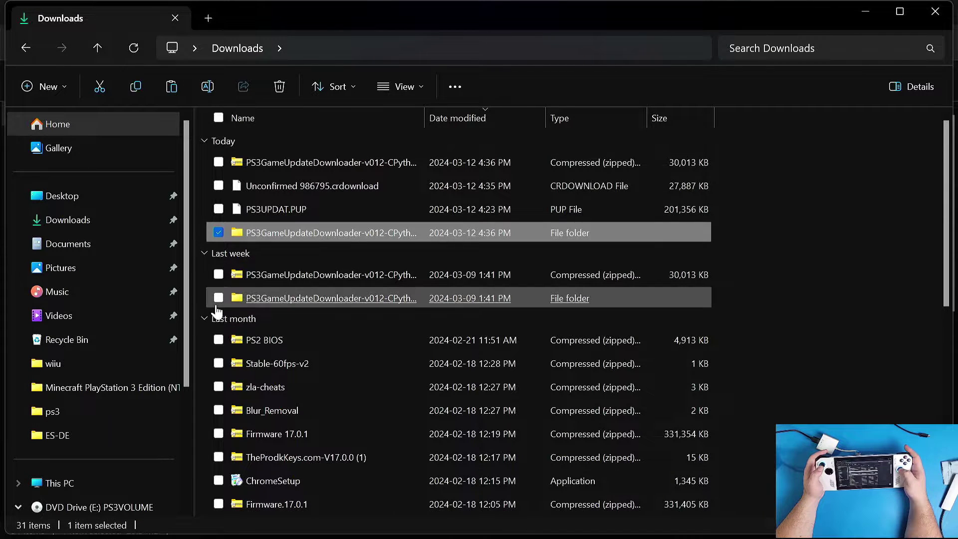
{"action": "right_click", "coordinate": [248, 238]}
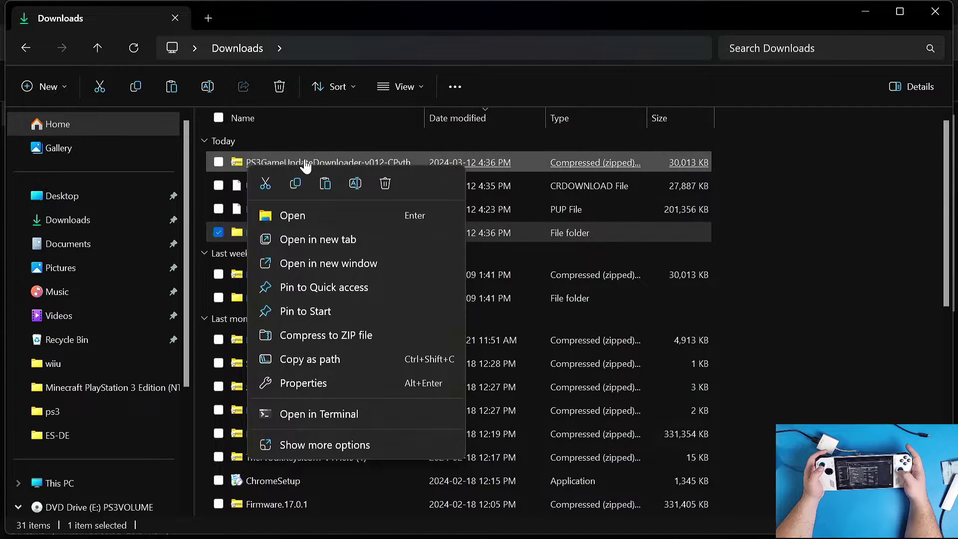
{"action": "left_click", "coordinate": [295, 182]}
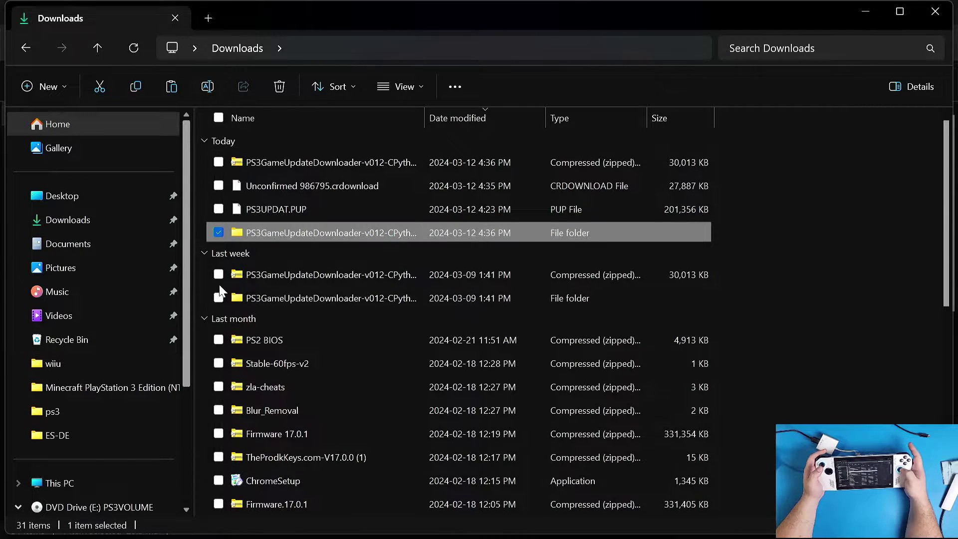
{"action": "scroll", "coordinate": [172, 360], "scroll_direction": "down", "scroll_amount": 5}
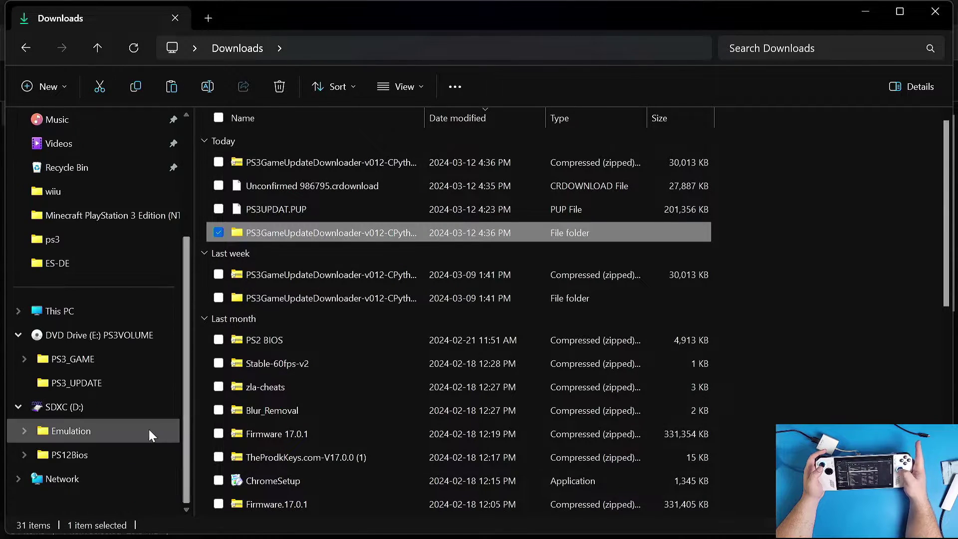
{"action": "left_click", "coordinate": [90, 407]}
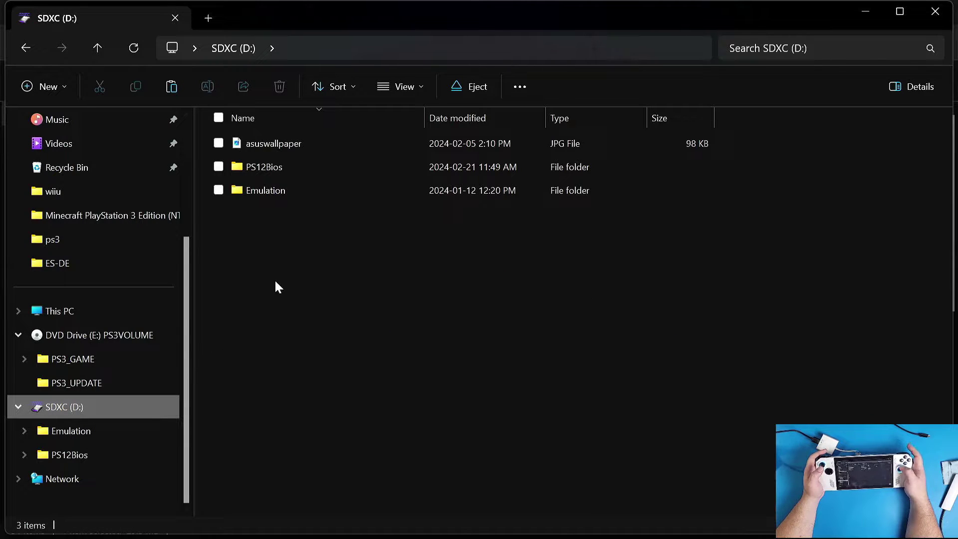
{"action": "right_click", "coordinate": [278, 287]}
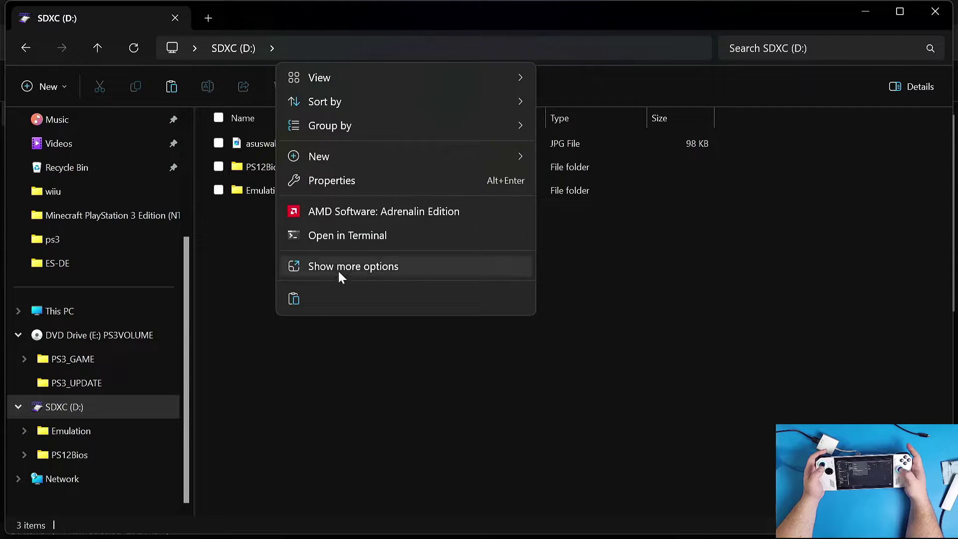
{"action": "left_click", "coordinate": [298, 305]}
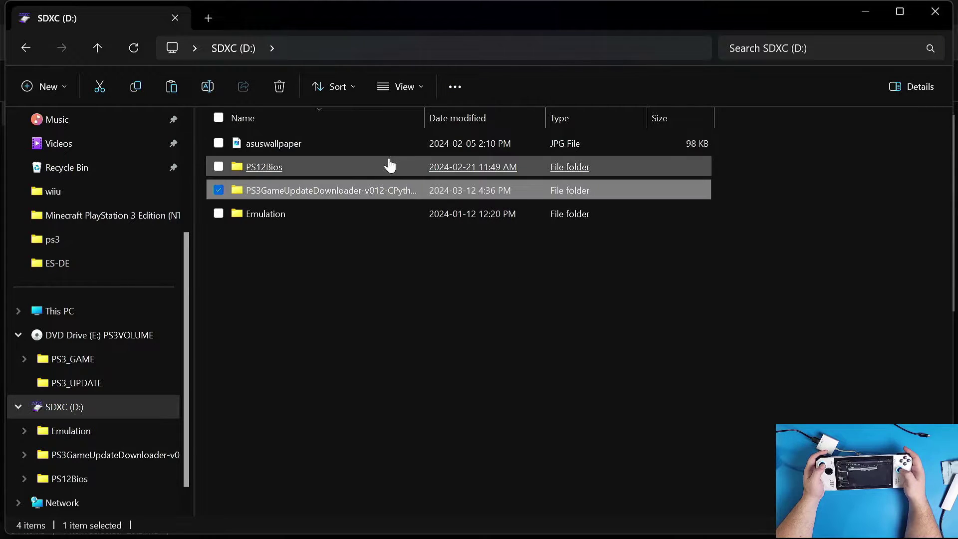
Move the inner PS3GameUpdateDownloader folder out of the v012 win64 (1) folder to the root of SDXC (D:)
{"action": "double_click", "coordinate": [431, 111]}
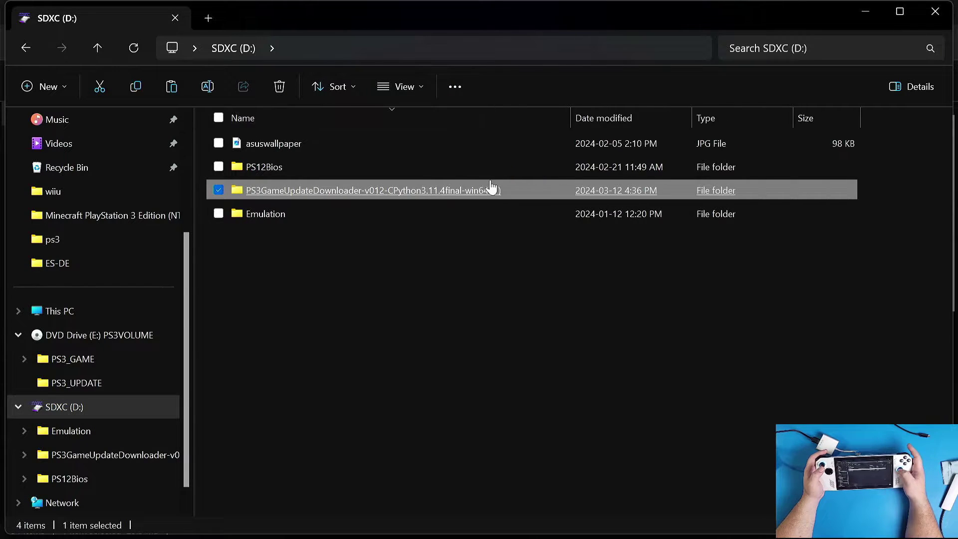
{"action": "double_click", "coordinate": [447, 190]}
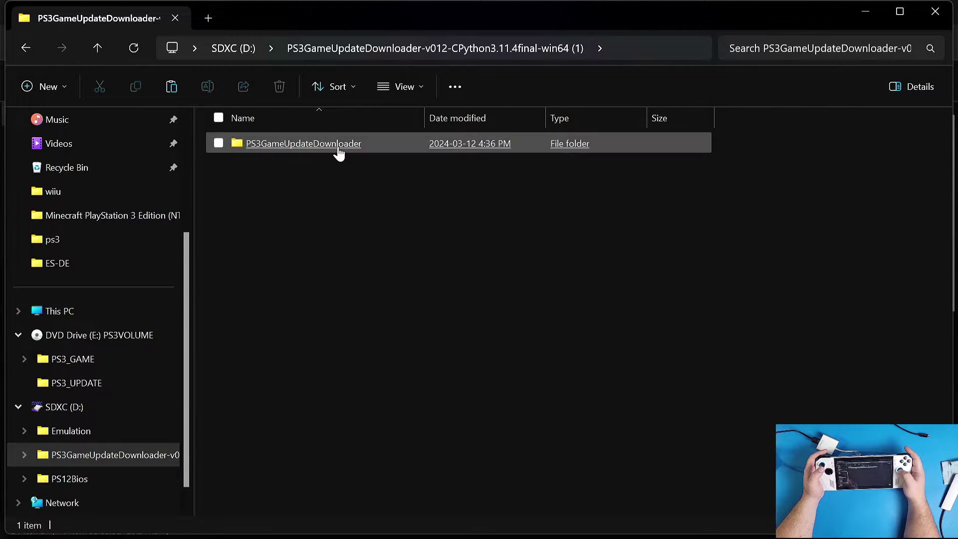
{"action": "left_click", "coordinate": [218, 144]}
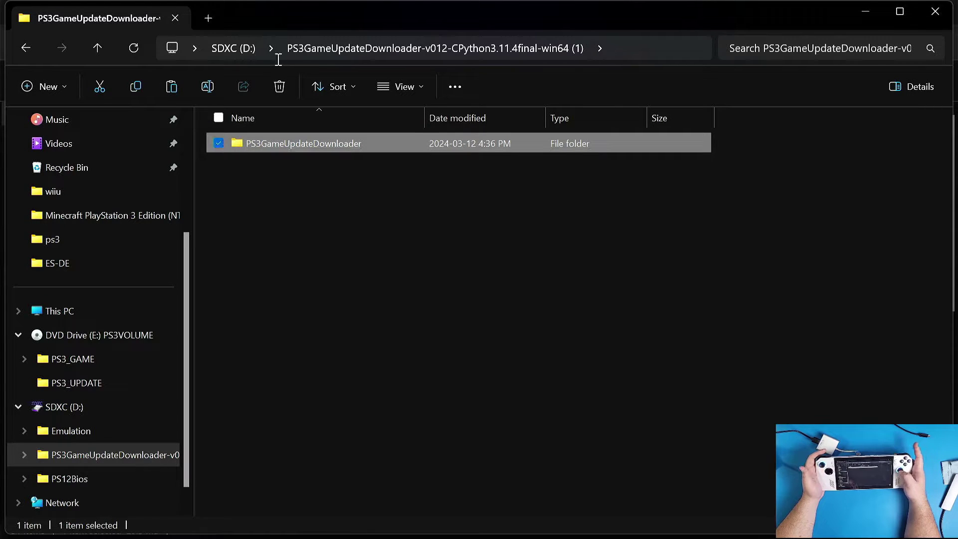
{"action": "left_click", "coordinate": [102, 87]}
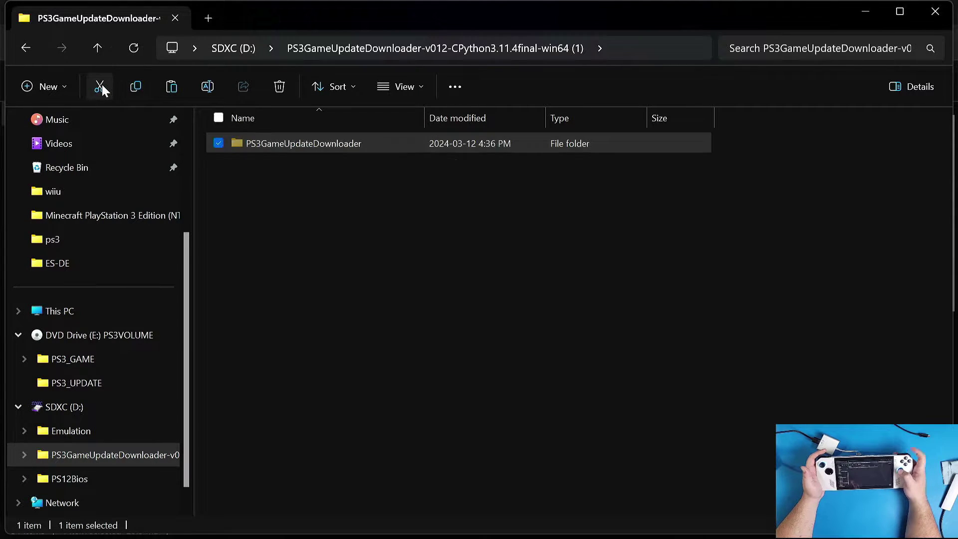
{"action": "left_click", "coordinate": [223, 48]}
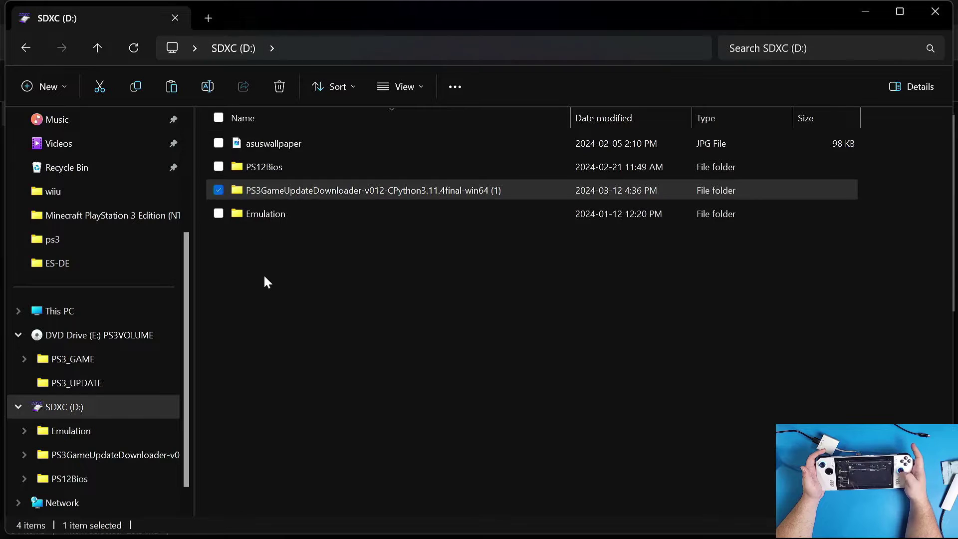
{"action": "right_click", "coordinate": [264, 323]}
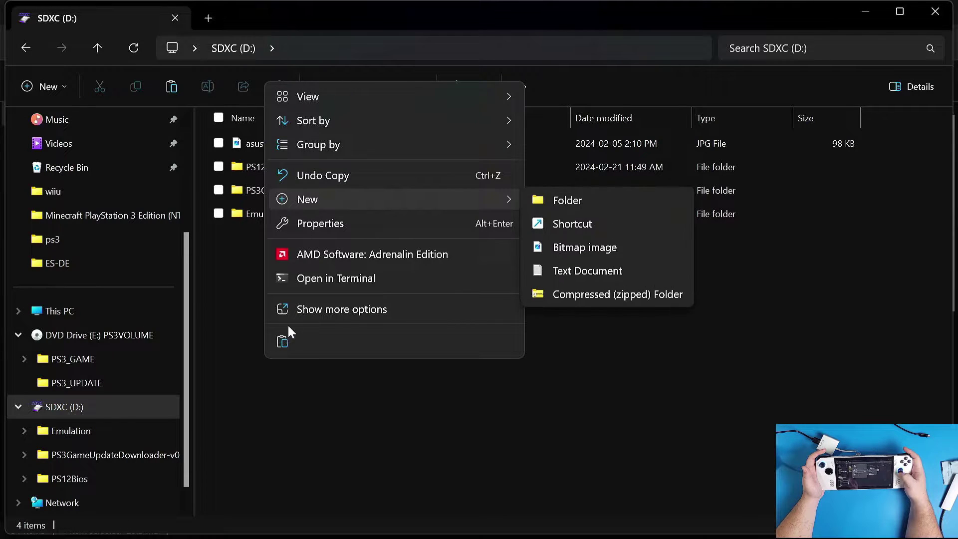
{"action": "left_click", "coordinate": [282, 341]}
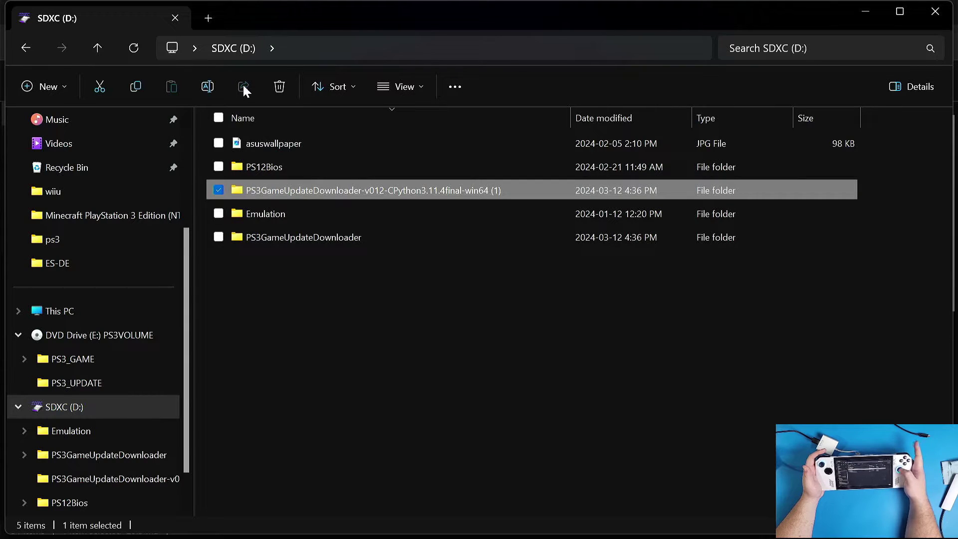
Permanently delete the PS3GameUpdateDownloader-v012 win64 (1) folder from SDXC (D:) and open the PS3GameUpdateDownloader folder
{"action": "left_click", "coordinate": [277, 88]}
{"action": "left_click", "coordinate": [535, 322]}
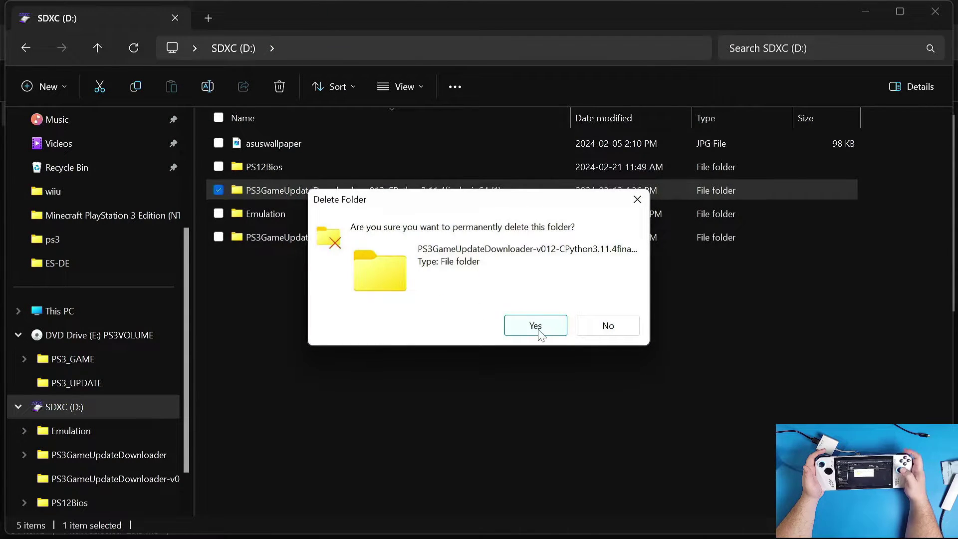
{"action": "double_click", "coordinate": [354, 216]}
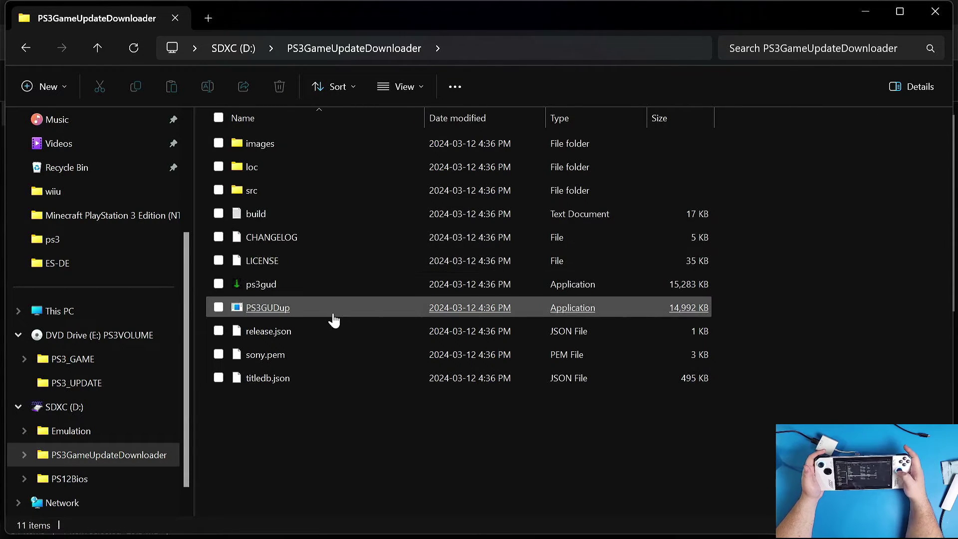
Launch the ps3gud application and close its Configuration window without changing any settings
{"action": "left_click", "coordinate": [248, 299]}
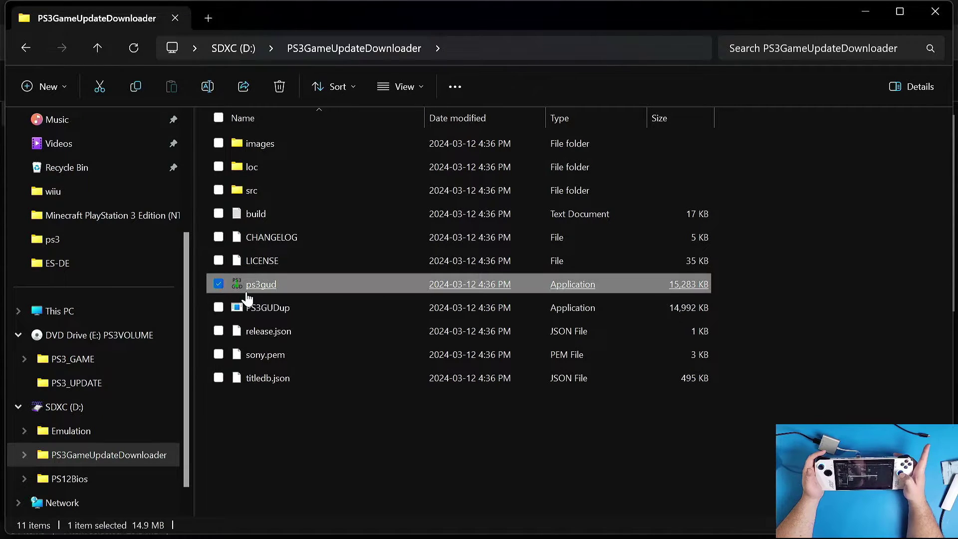
{"action": "double_click", "coordinate": [248, 298]}
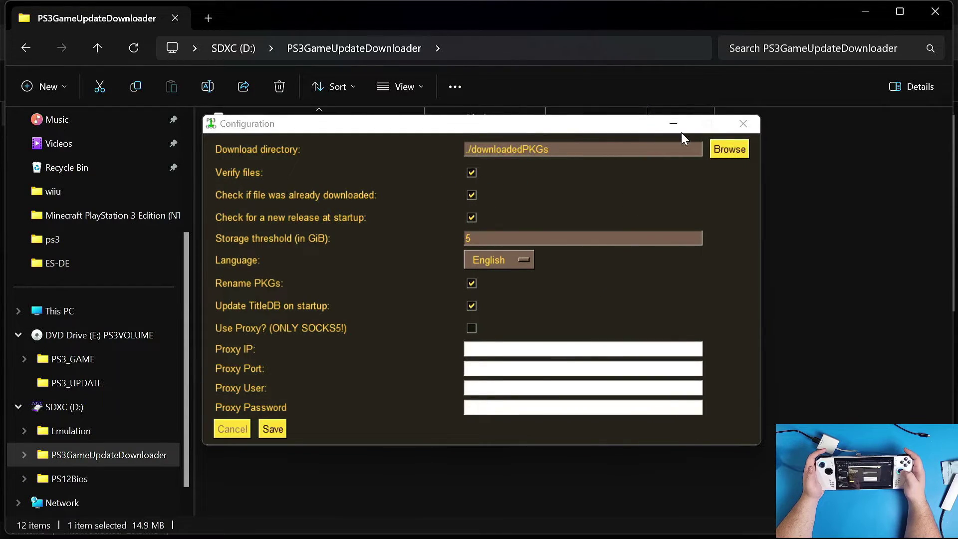
{"action": "left_click", "coordinate": [742, 125]}
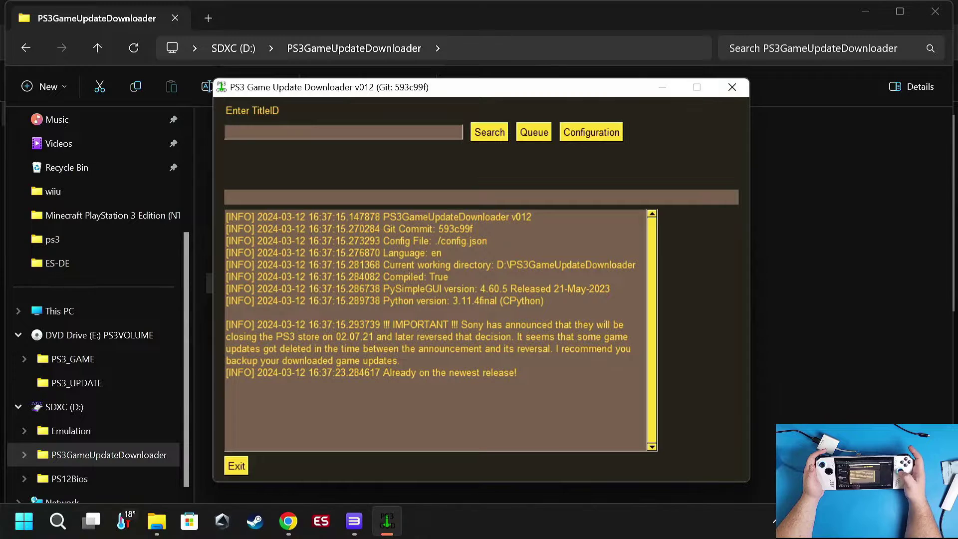
Switch to RPCS3 and copy the Minecraft game's serial from its game options
{"action": "mouse_move", "coordinate": [289, 522]}
{"action": "mouse_move", "coordinate": [354, 522]}
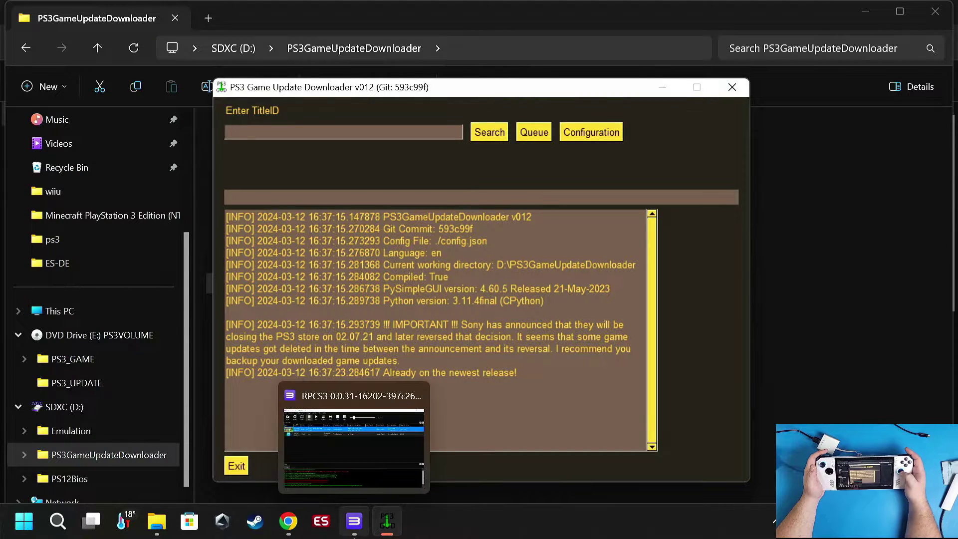
{"action": "left_click", "coordinate": [352, 533]}
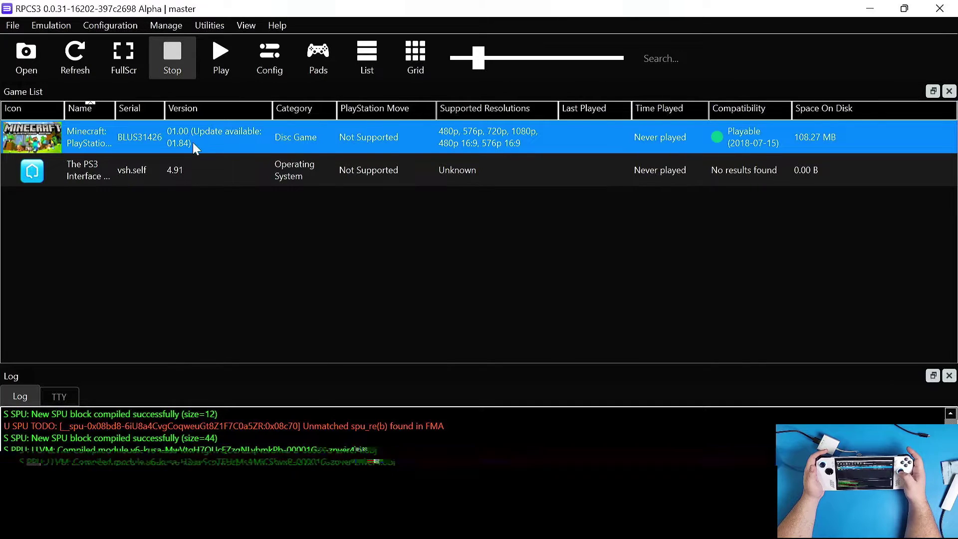
{"action": "right_click", "coordinate": [184, 140]}
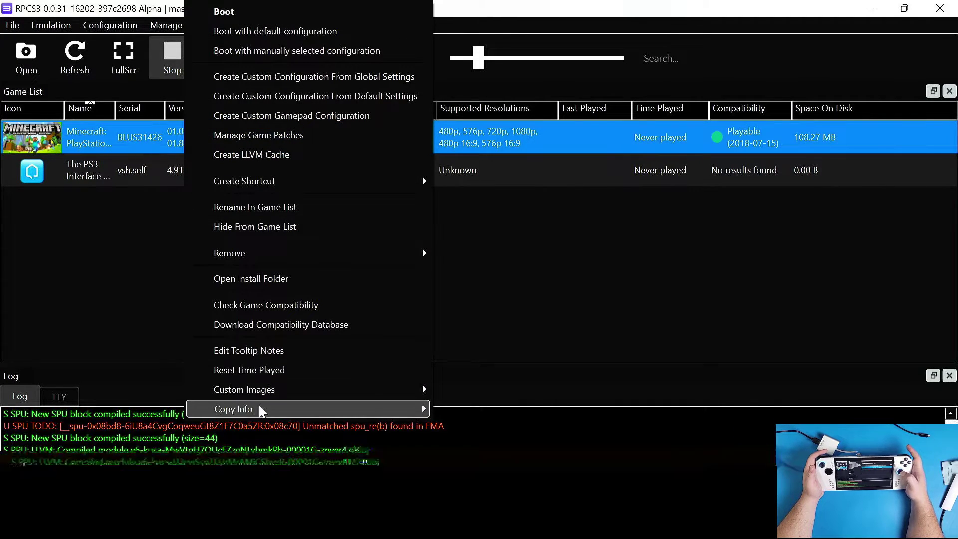
{"action": "mouse_move", "coordinate": [413, 409]}
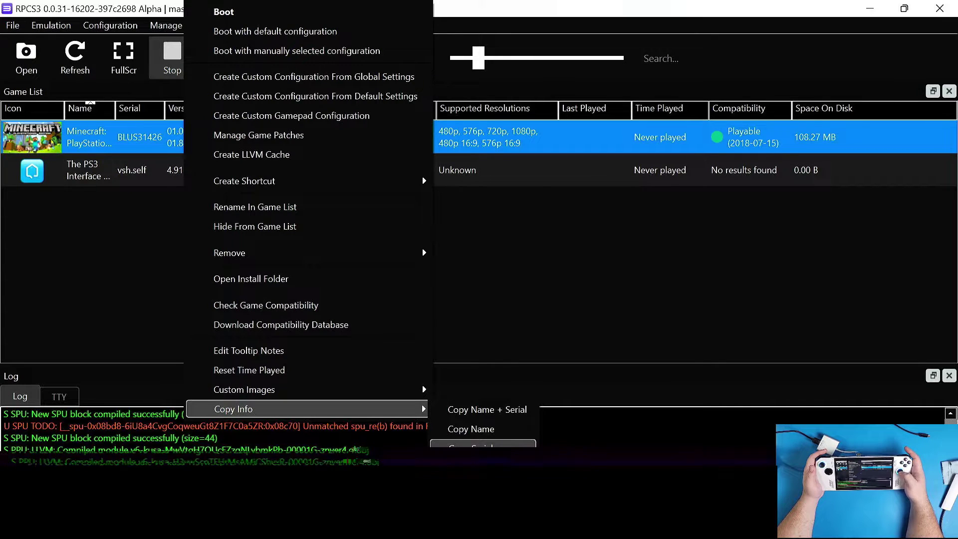
{"action": "left_click", "coordinate": [526, 450]}
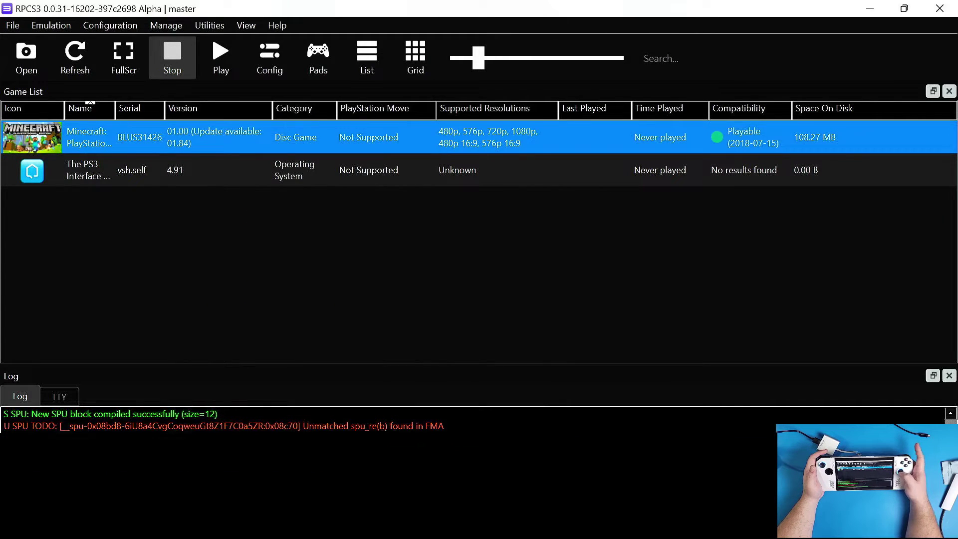
Switch to PS3 Game Update Downloader, paste BLUS31426 as the TitleID and search for its updates
{"action": "left_click", "coordinate": [875, 7]}
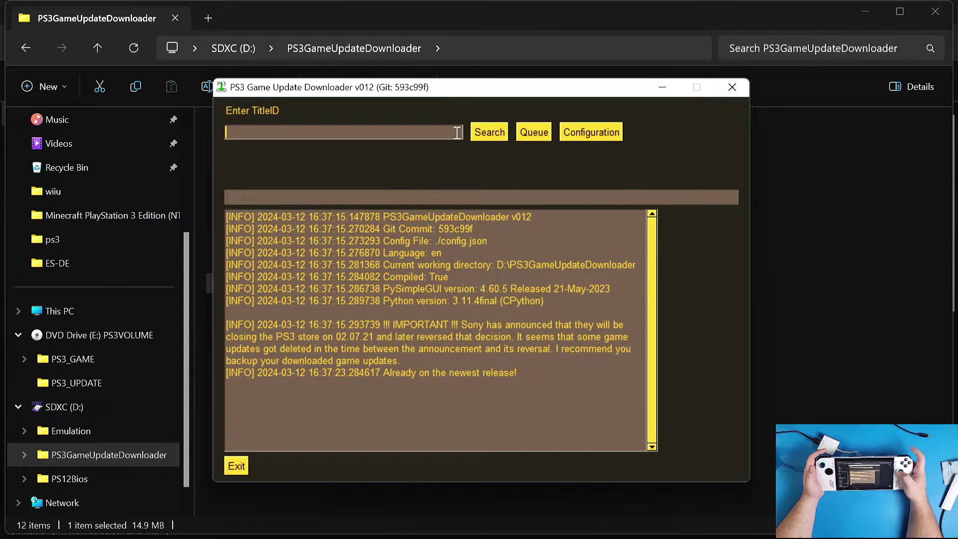
{"action": "left_click", "coordinate": [457, 133]}
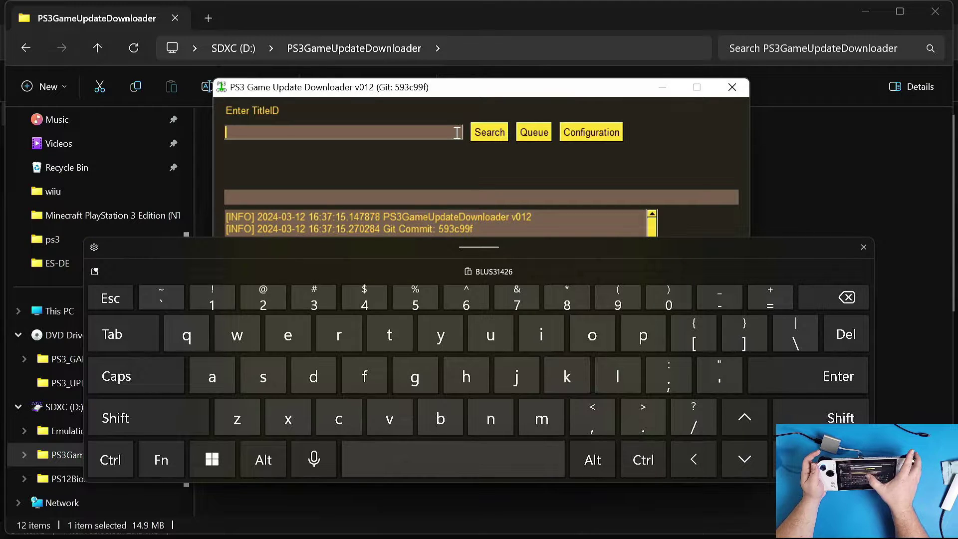
{"action": "left_click", "coordinate": [490, 271]}
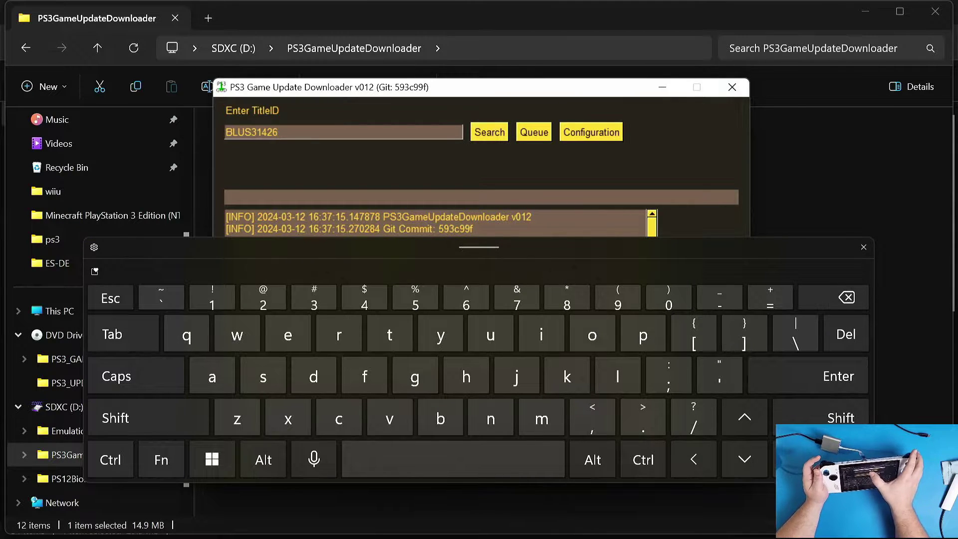
{"action": "left_click", "coordinate": [489, 132]}
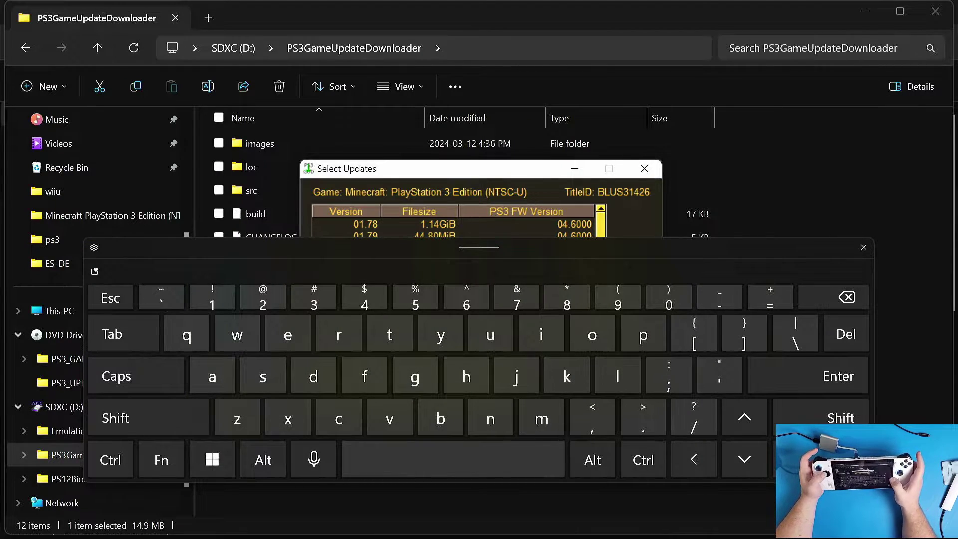
Try to select several Minecraft updates at once, beginning with versions 01.78 and 01.79
{"action": "left_click", "coordinate": [440, 224]}
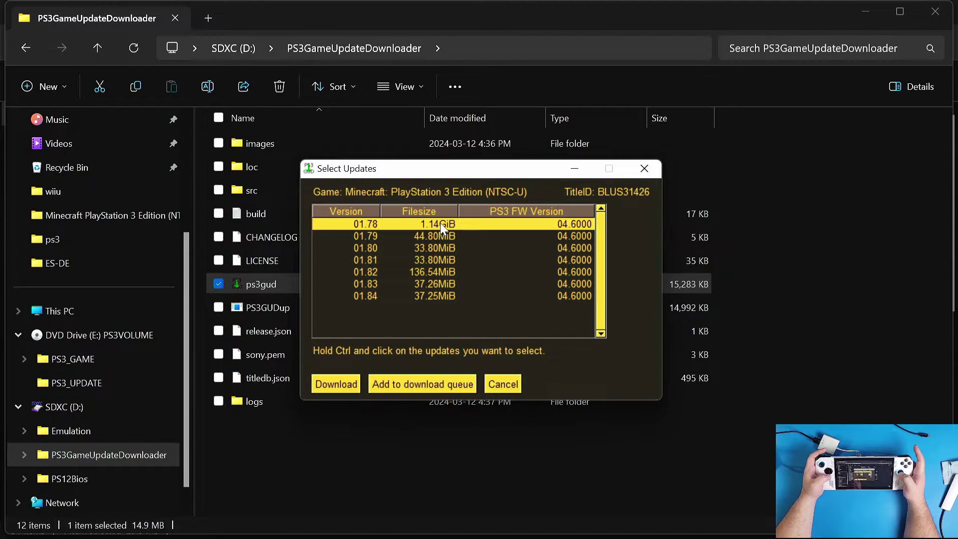
{"action": "key", "text": "ctrl+shift+Escape"}
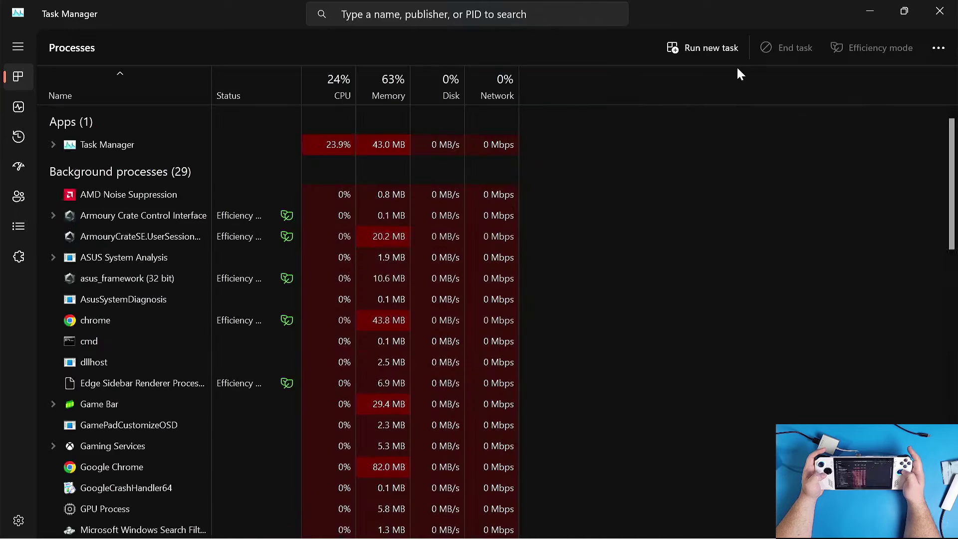
{"action": "left_click", "coordinate": [939, 13]}
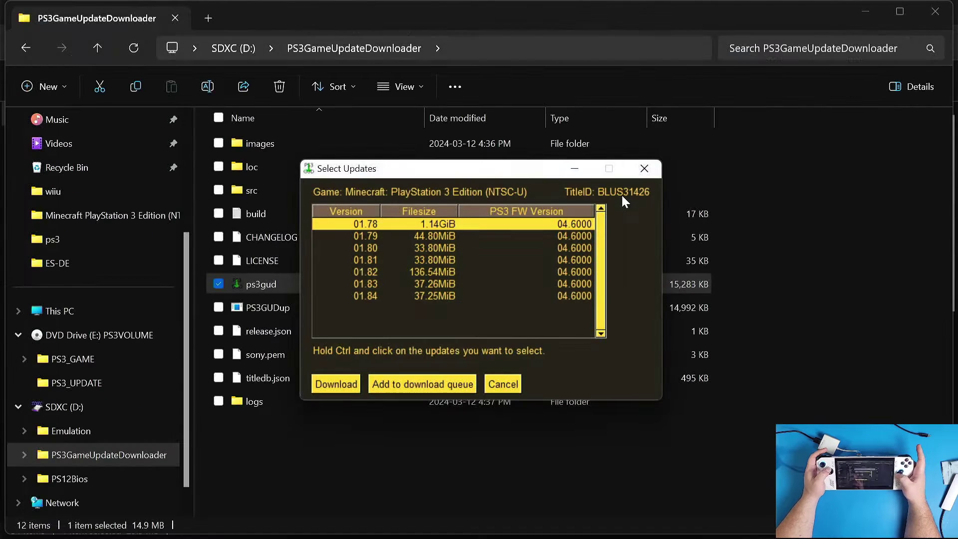
{"action": "key", "text": "ctrl+super+o"}
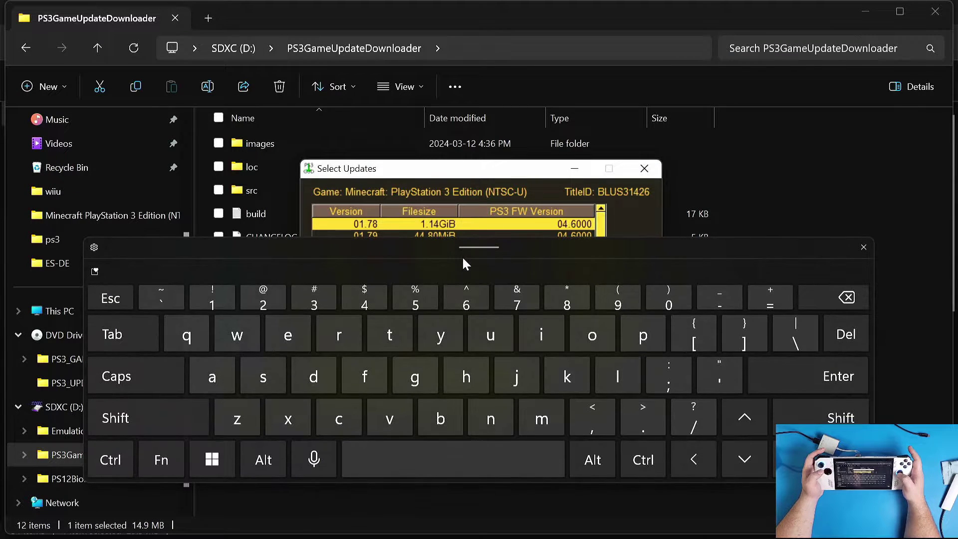
{"action": "left_click", "coordinate": [97, 461]}
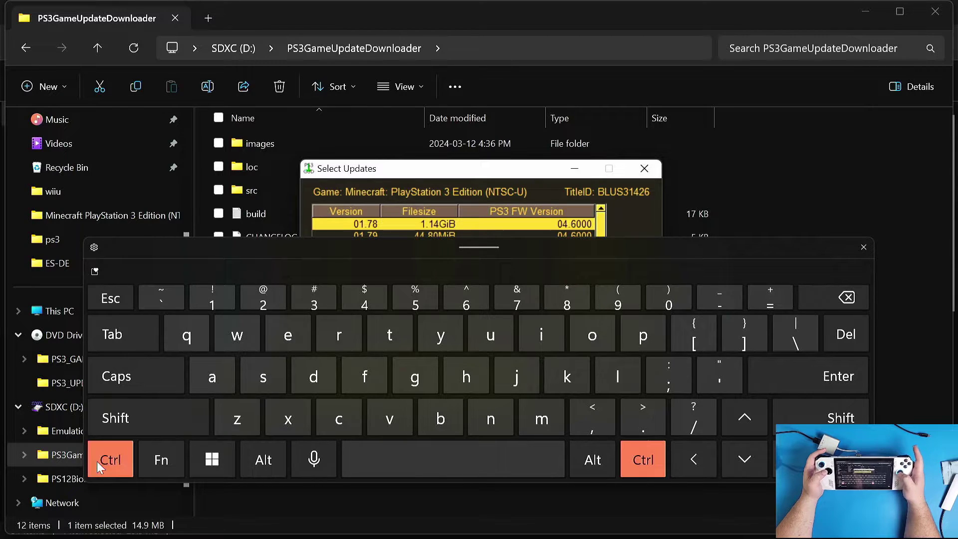
{"action": "key", "text": "ctrl+super+o"}
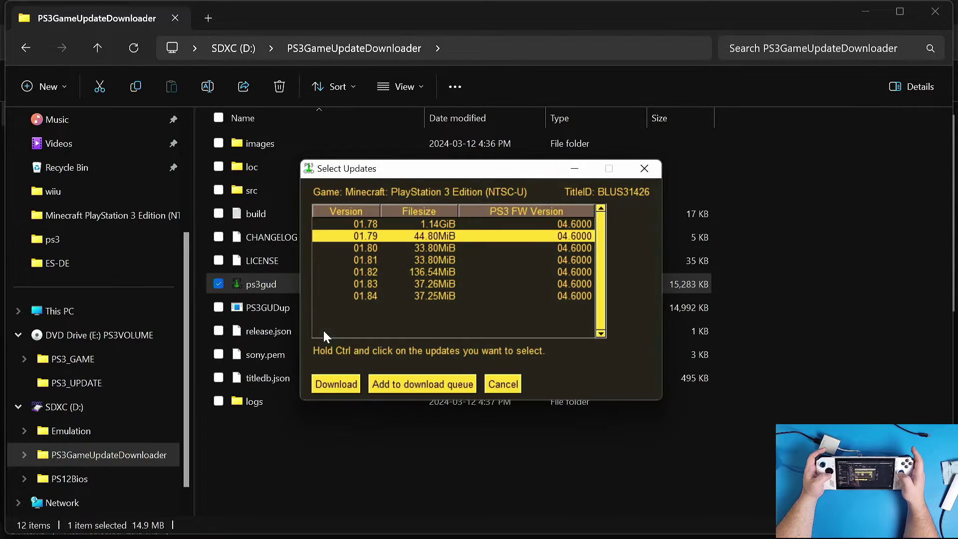
{"action": "left_click", "coordinate": [421, 285]}
{"action": "left_click", "coordinate": [397, 235]}
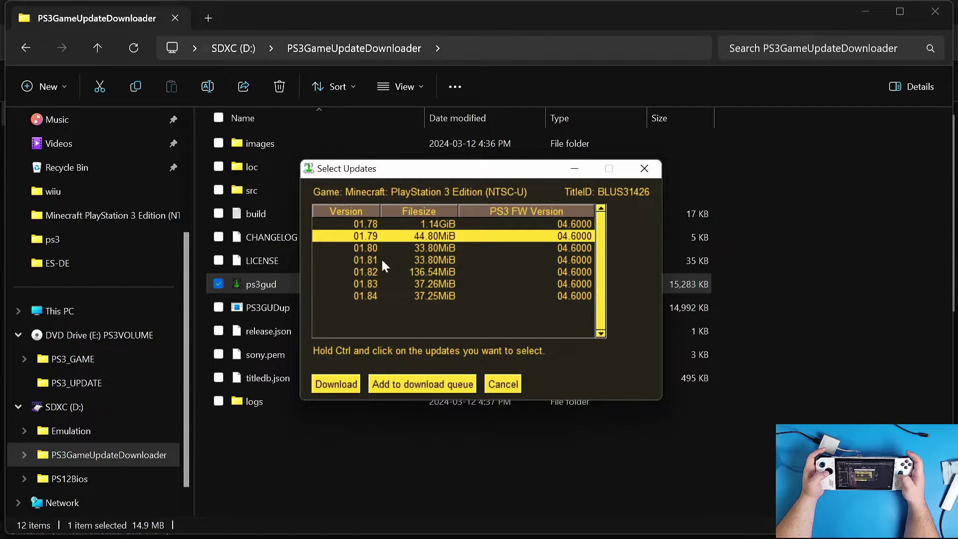
{"action": "left_click", "coordinate": [403, 225]}
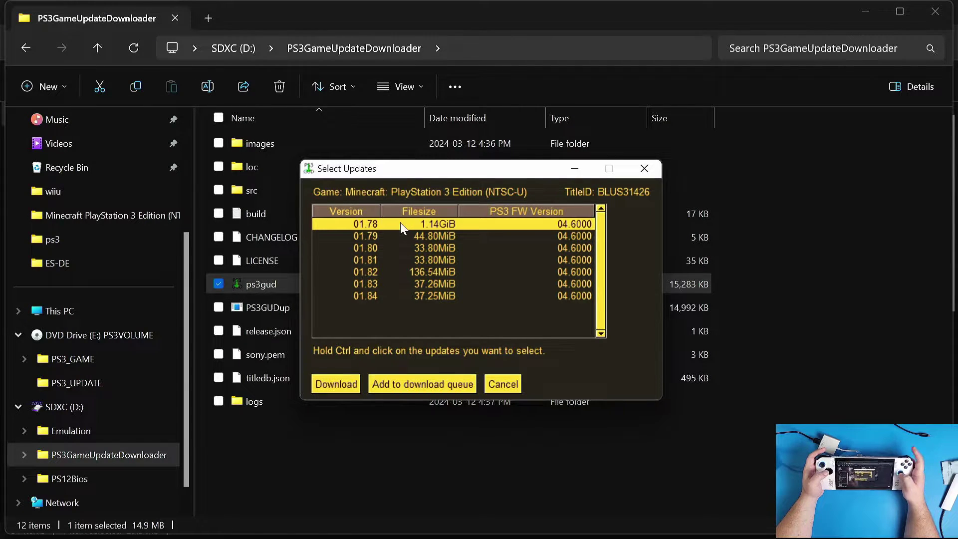
Bring up the touch keyboard and move it lower to uncover the update list down to version 01.82
{"action": "key", "text": "ctrl+super+o"}
{"action": "key", "text": "Down"}
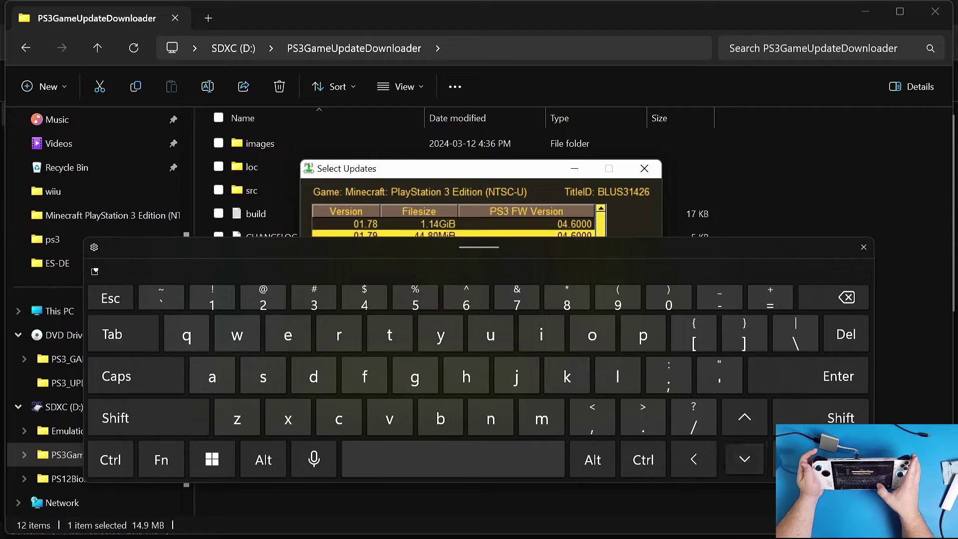
{"action": "key", "text": "Up"}
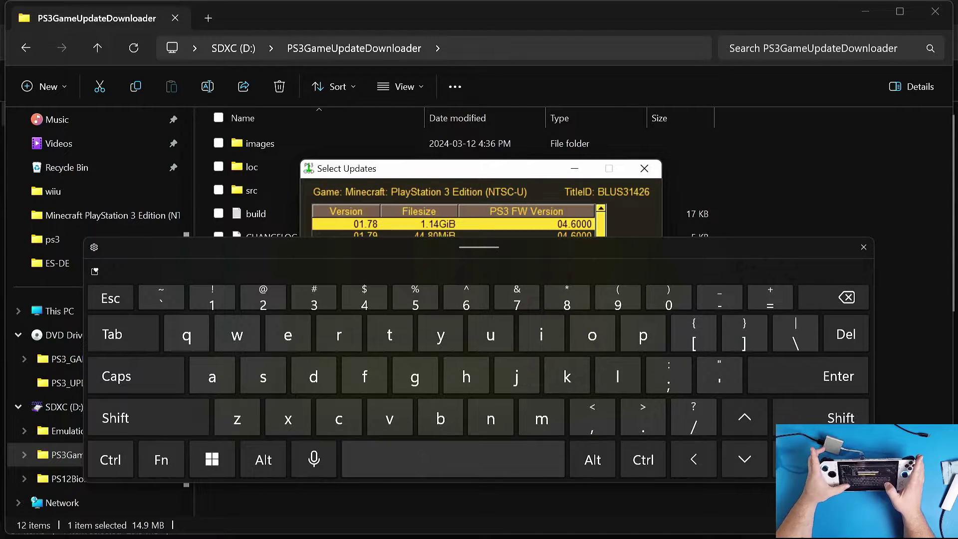
{"action": "key", "text": "ctrl+Down"}
{"action": "key", "text": "Up"}
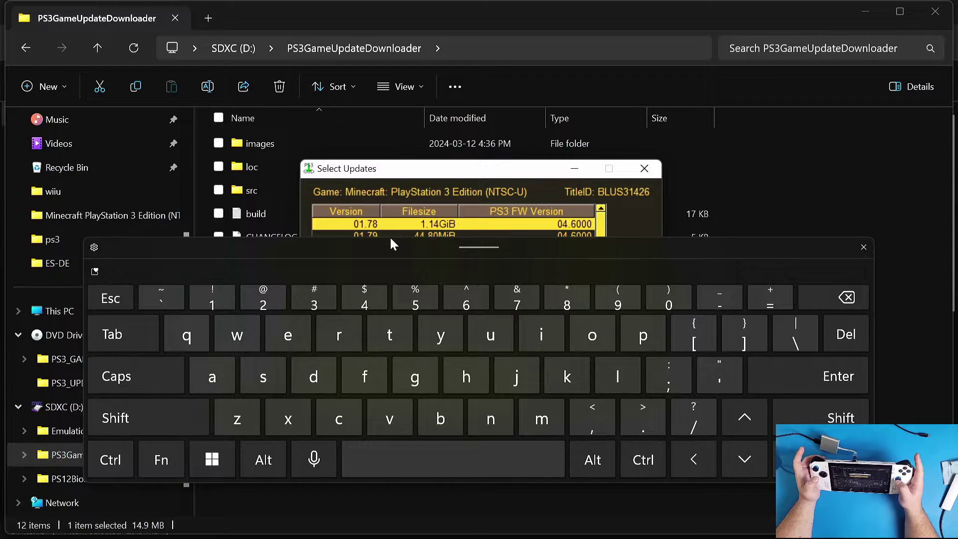
{"action": "left_click_drag", "start_coordinate": [378, 245], "coordinate": [366, 328]}
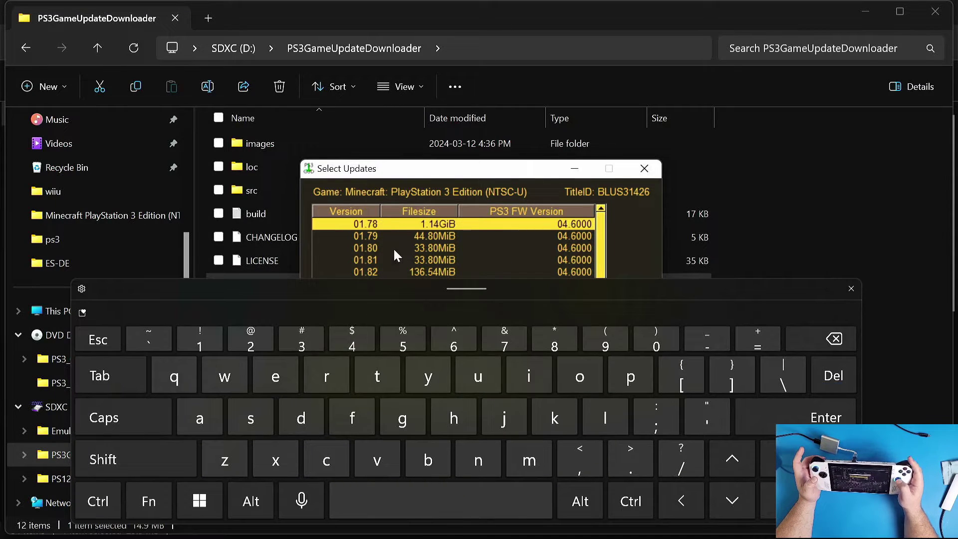
{"action": "left_click", "coordinate": [394, 235]}
{"action": "left_click", "coordinate": [398, 225]}
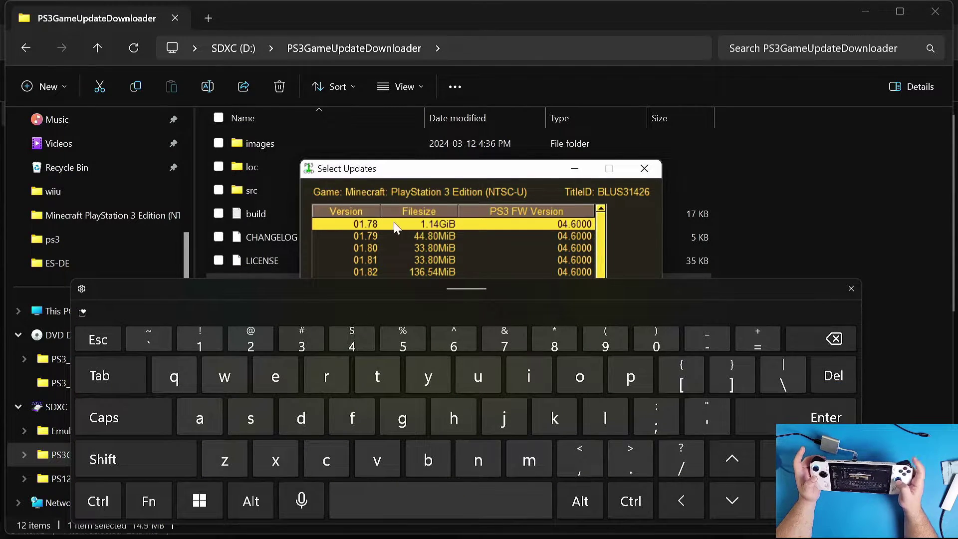
Select Minecraft updates 01.78, 01.79, 01.80, 01.81 and 01.82 together, and dismiss the touch keyboard
{"action": "left_click", "coordinate": [97, 501]}
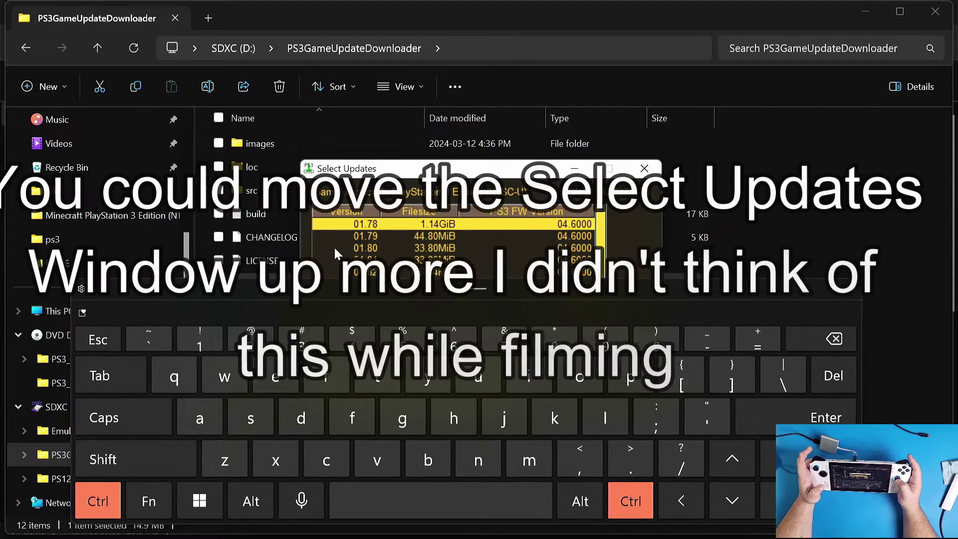
{"action": "left_click", "coordinate": [356, 227], "text": "ctrl"}
{"action": "left_click", "coordinate": [357, 226], "text": "ctrl"}
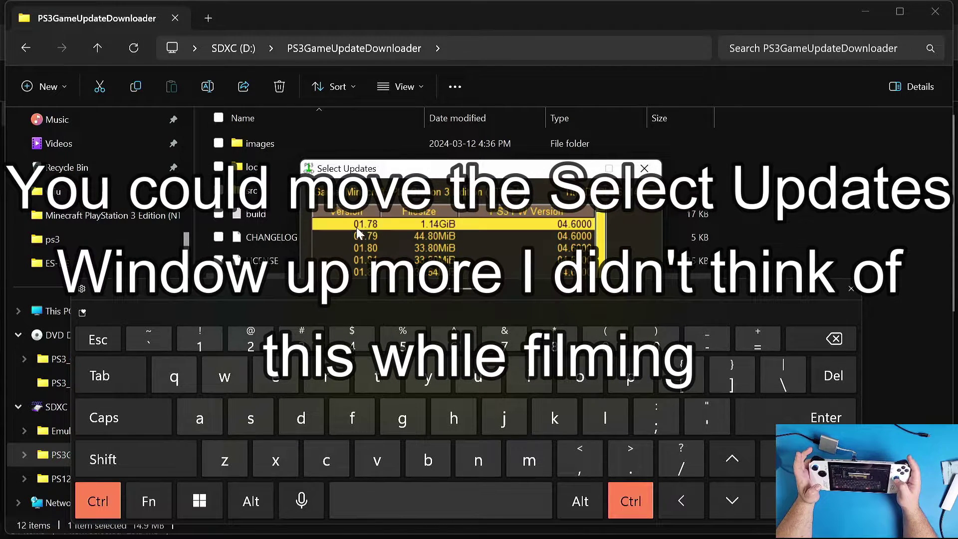
{"action": "left_click", "coordinate": [356, 237], "text": "ctrl"}
{"action": "left_click", "coordinate": [357, 260], "text": "ctrl"}
{"action": "left_click", "coordinate": [357, 249], "text": "ctrl"}
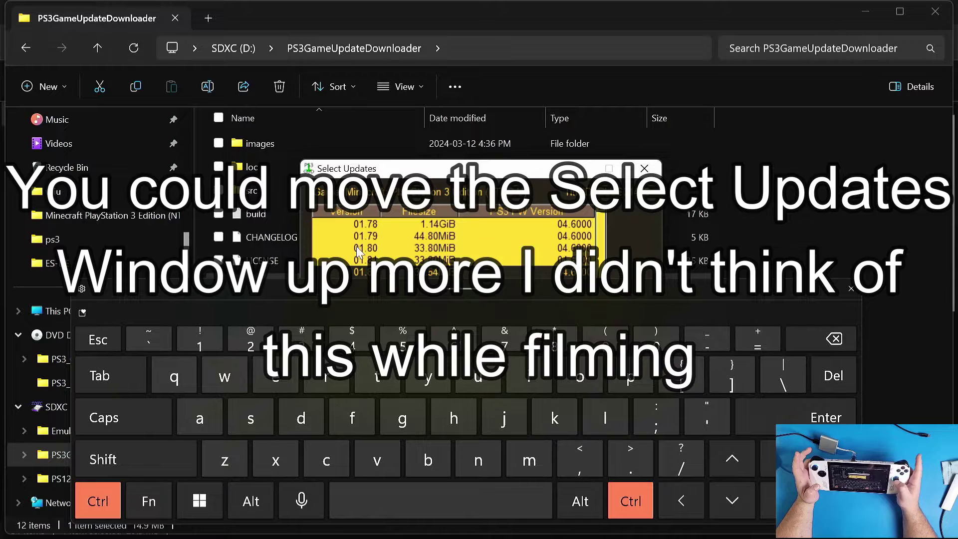
{"action": "left_click", "coordinate": [361, 270], "text": "ctrl"}
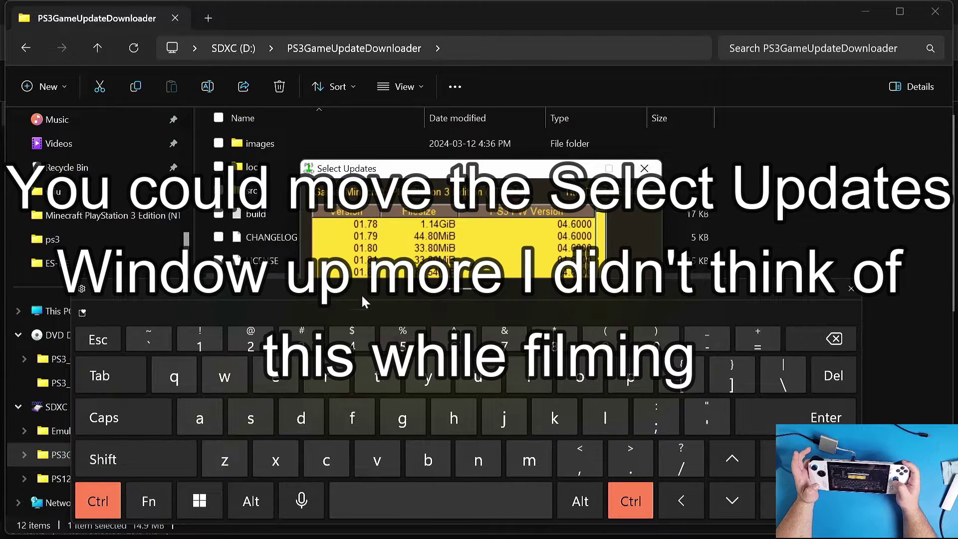
{"action": "left_click", "coordinate": [98, 501]}
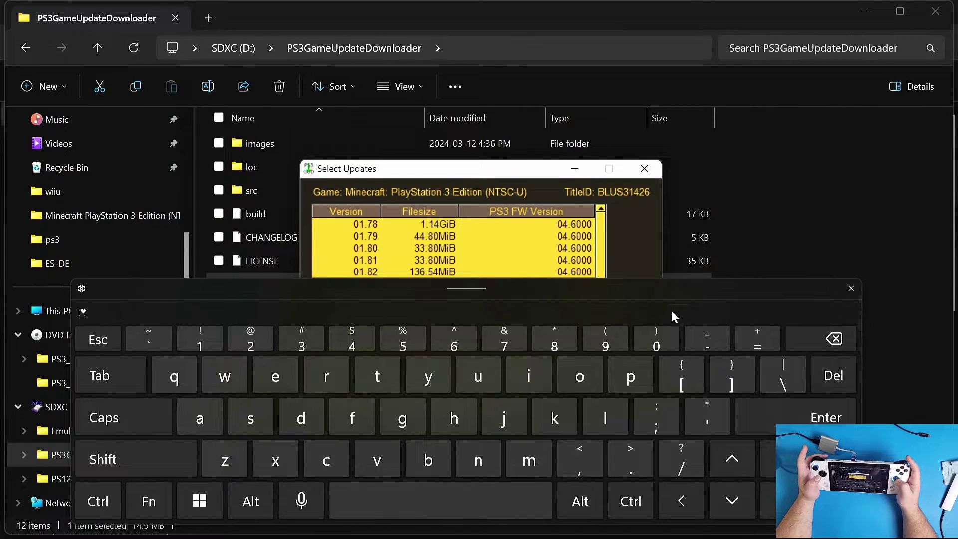
{"action": "left_click", "coordinate": [850, 290]}
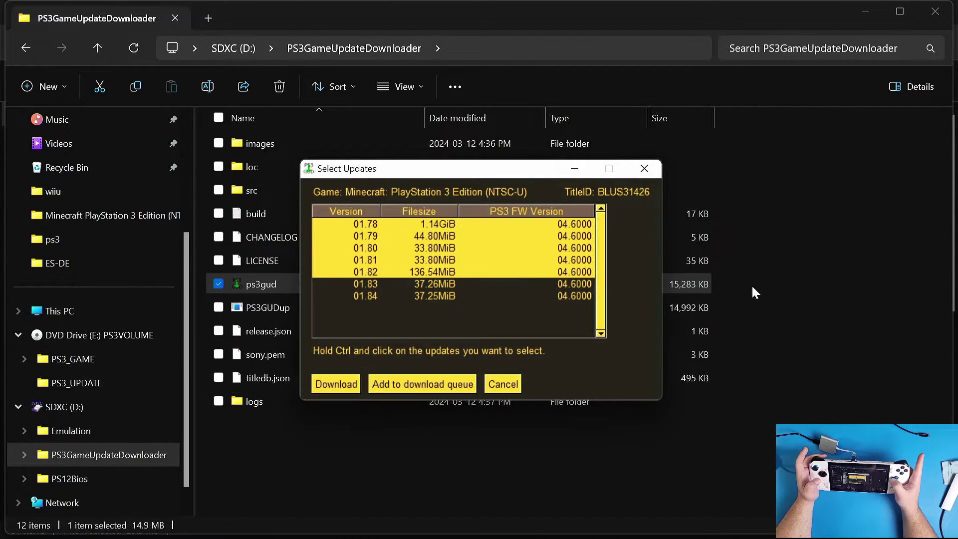
Download the selected batch of Minecraft updates, followed by update 01.83
{"action": "left_click", "coordinate": [343, 382]}
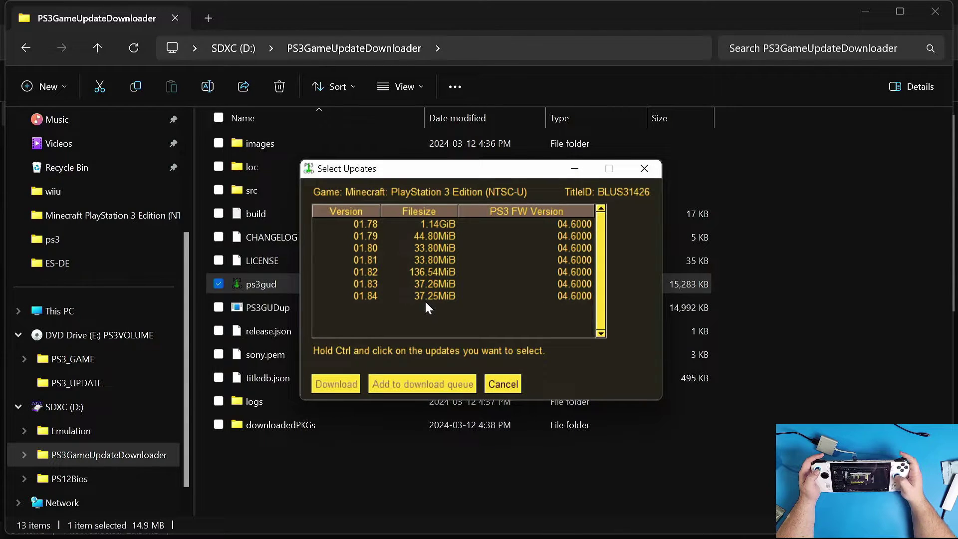
{"action": "left_click", "coordinate": [426, 283]}
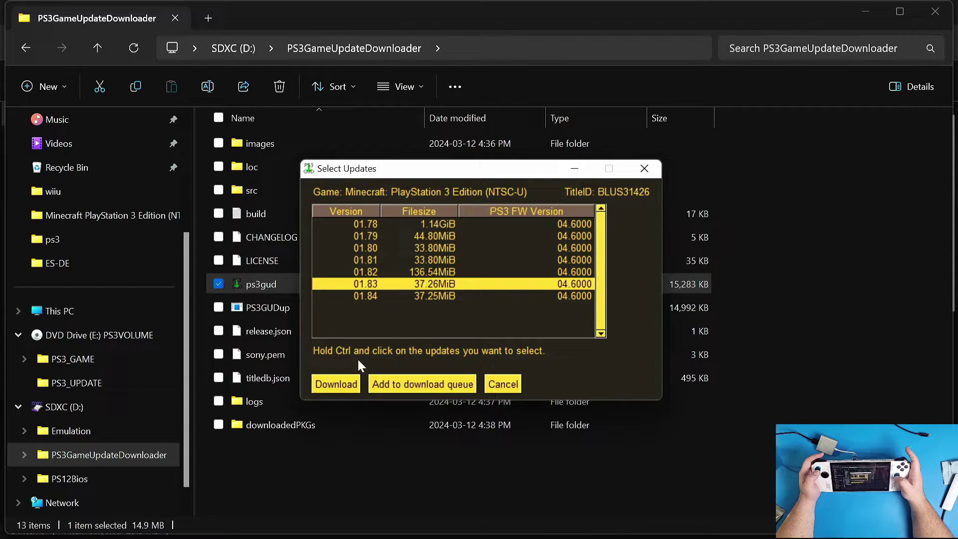
{"action": "left_click", "coordinate": [330, 385]}
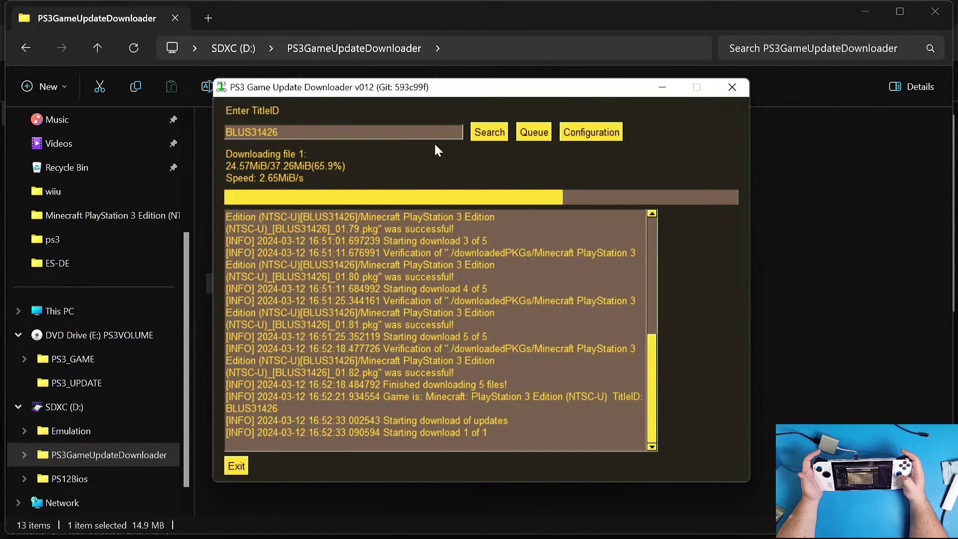
Close the downloader, leaving its configuration unchanged, and open the Minecraft folder inside downloadedPKGs
{"action": "left_click", "coordinate": [592, 132]}
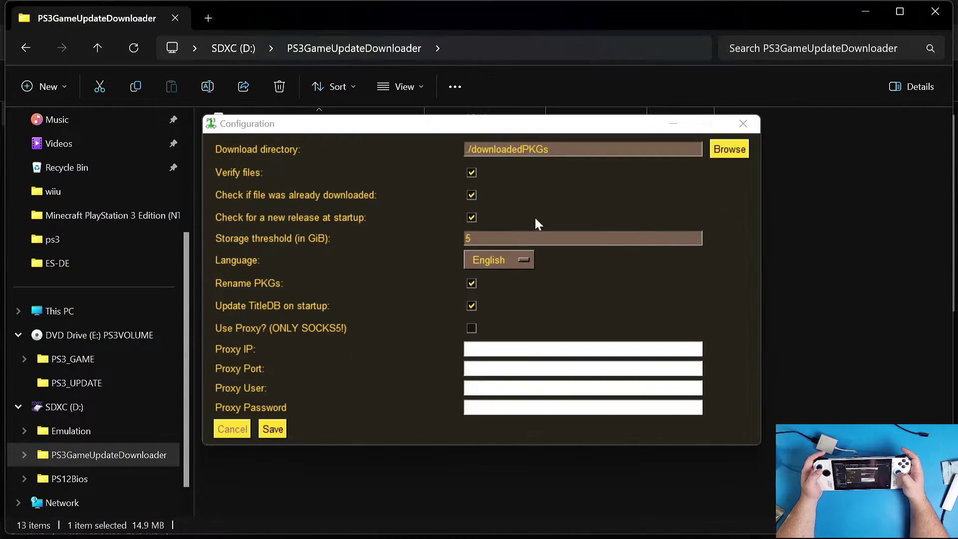
{"action": "left_click", "coordinate": [741, 120]}
{"action": "left_click", "coordinate": [739, 89]}
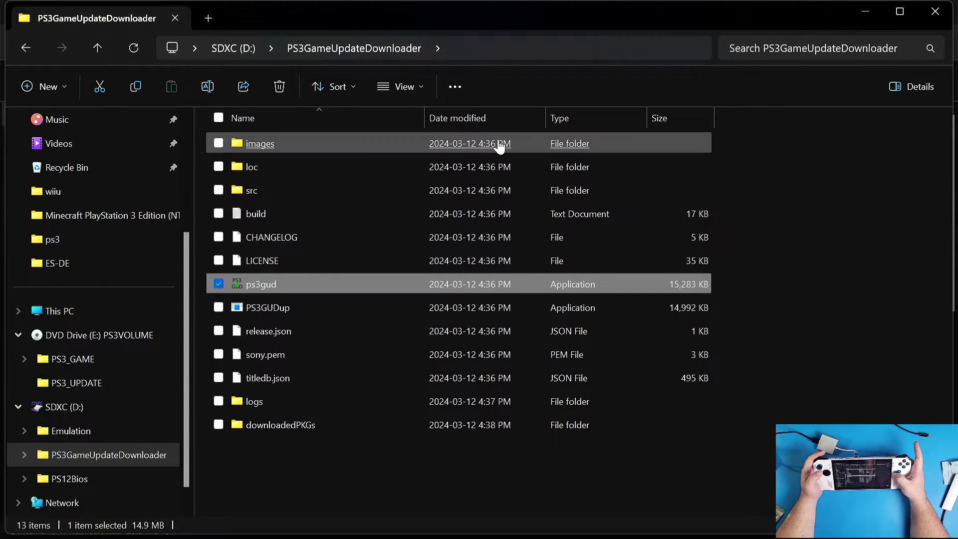
{"action": "double_click", "coordinate": [254, 426]}
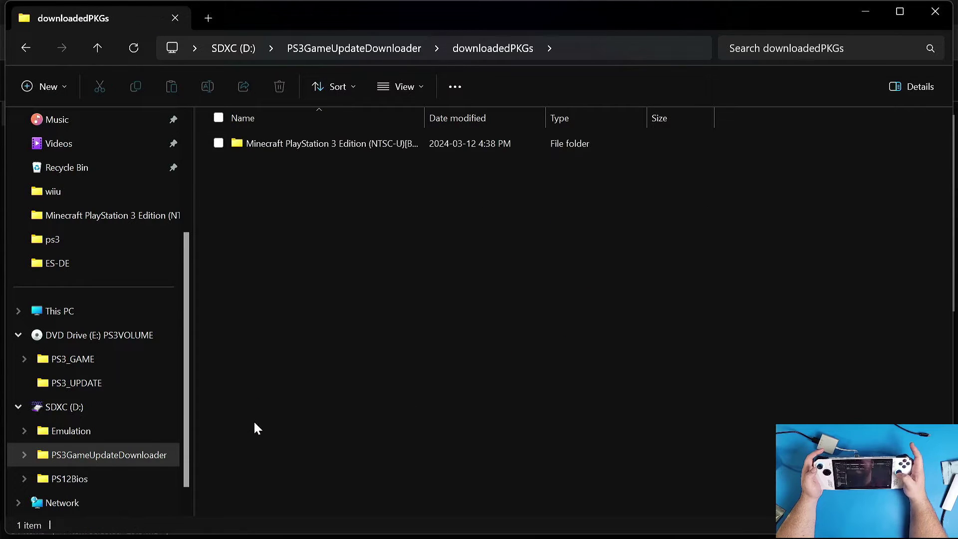
{"action": "double_click", "coordinate": [285, 145]}
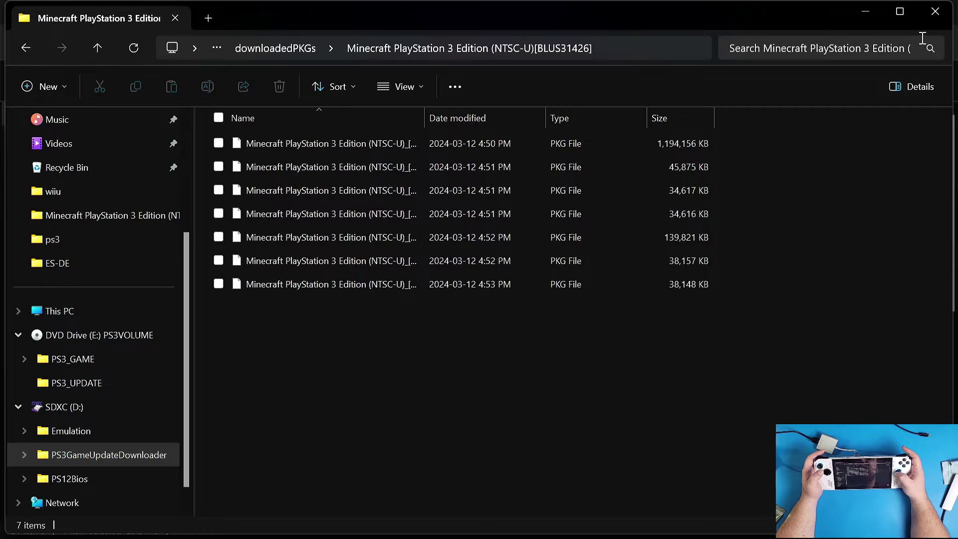
Minimize the Minecraft packages folder and close the Downloads window and the browser
{"action": "left_click", "coordinate": [868, 13]}
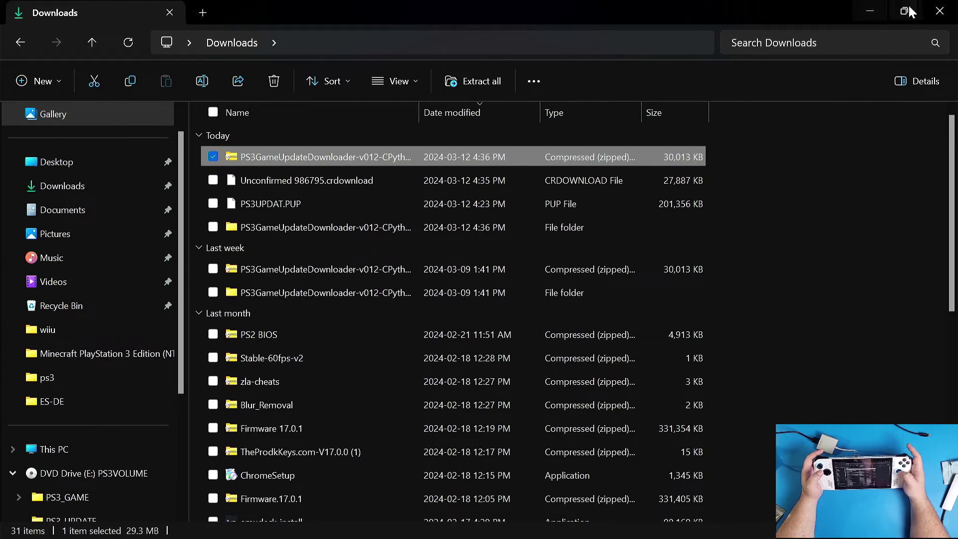
{"action": "left_click", "coordinate": [942, 11]}
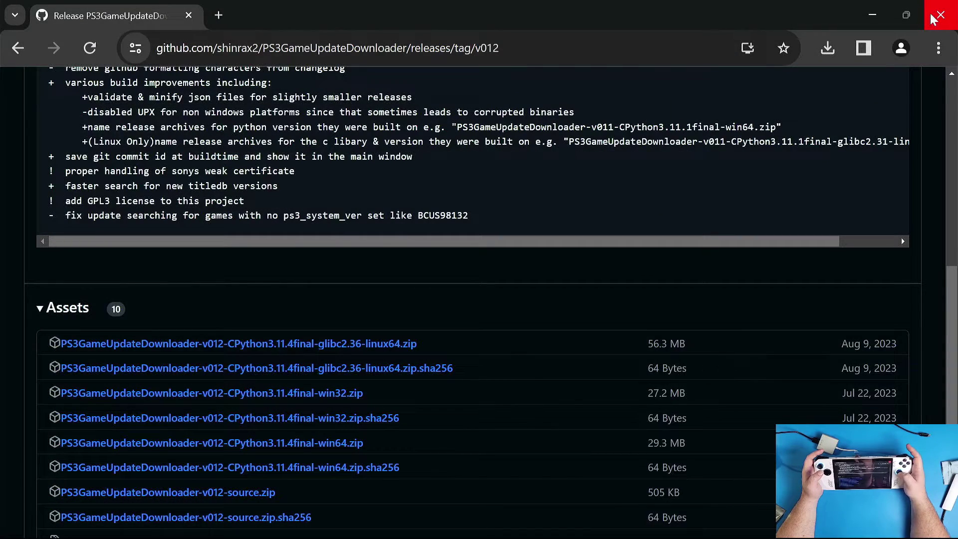
{"action": "left_click", "coordinate": [939, 12]}
Launch RPCS3, start installing packages, and browse to the Minecraft folder in PS3GameUpdateDownloader's downloadedPKGs on the SDXC drive
{"action": "left_click", "coordinate": [34, 98]}
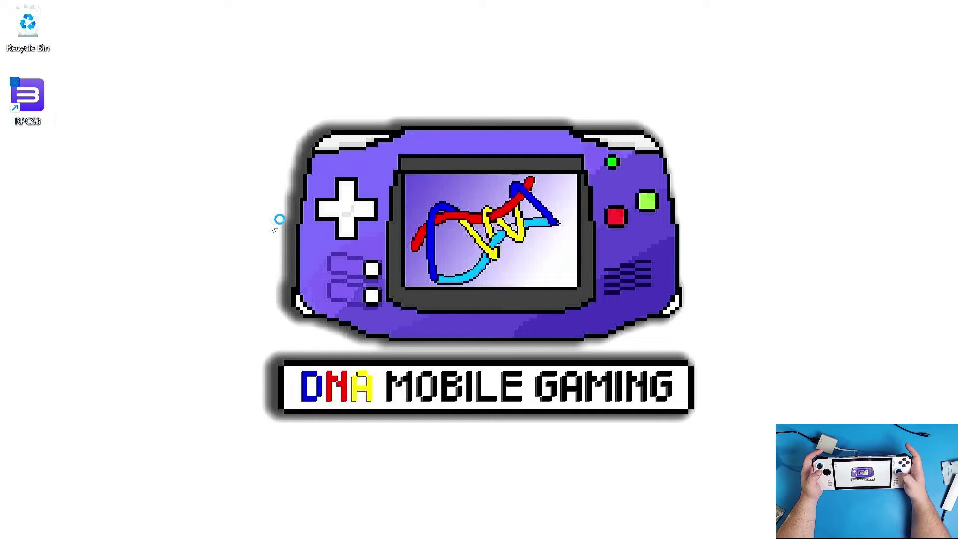
{"action": "mouse_move", "coordinate": [307, 537]}
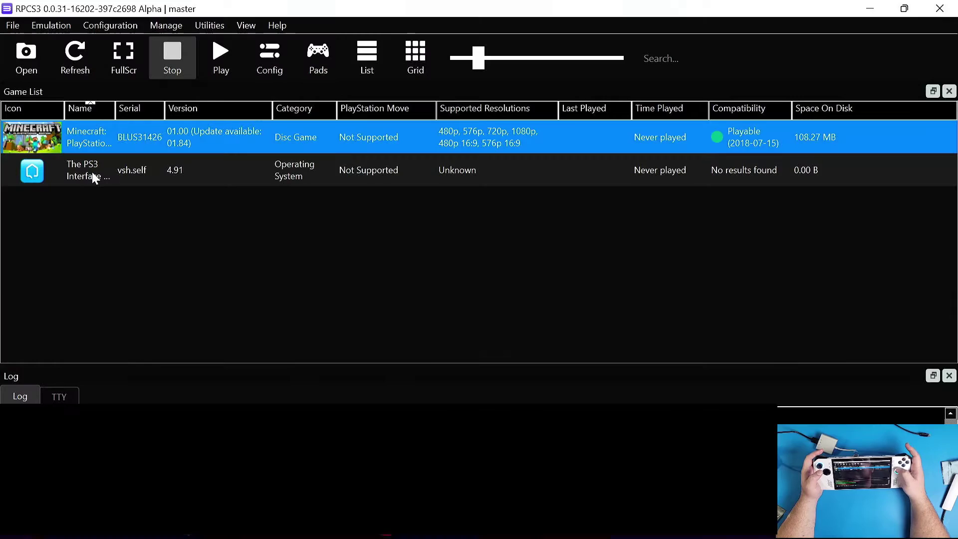
{"action": "left_click", "coordinate": [7, 26]}
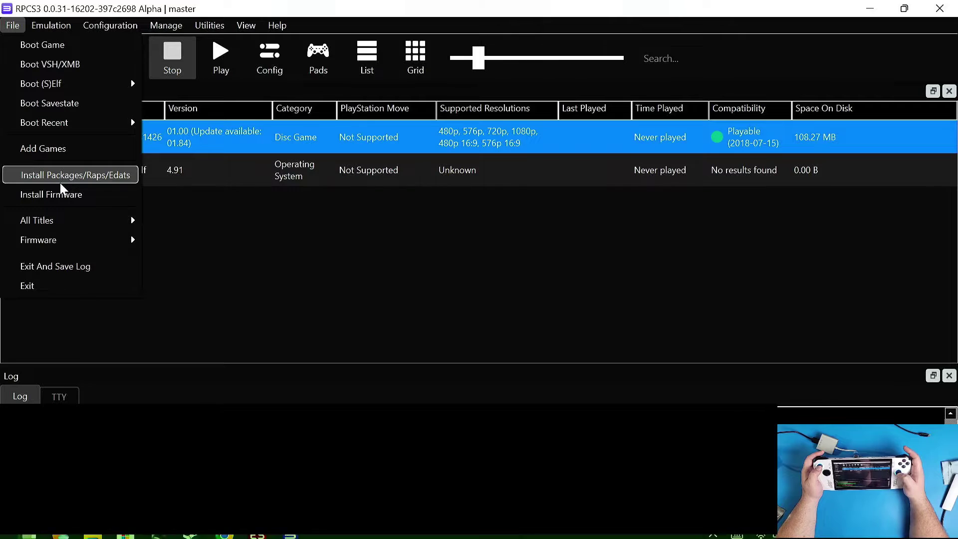
{"action": "left_click", "coordinate": [60, 181]}
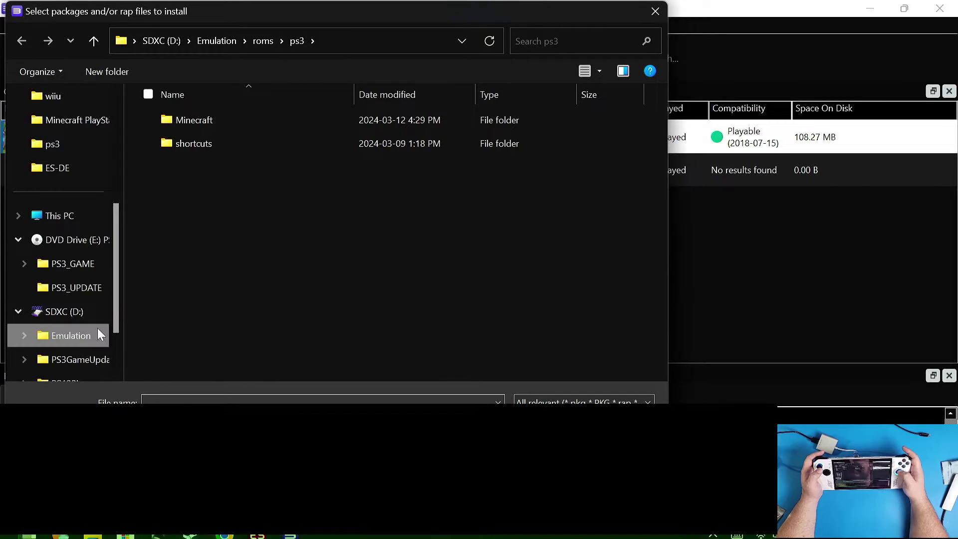
{"action": "left_click", "coordinate": [89, 368]}
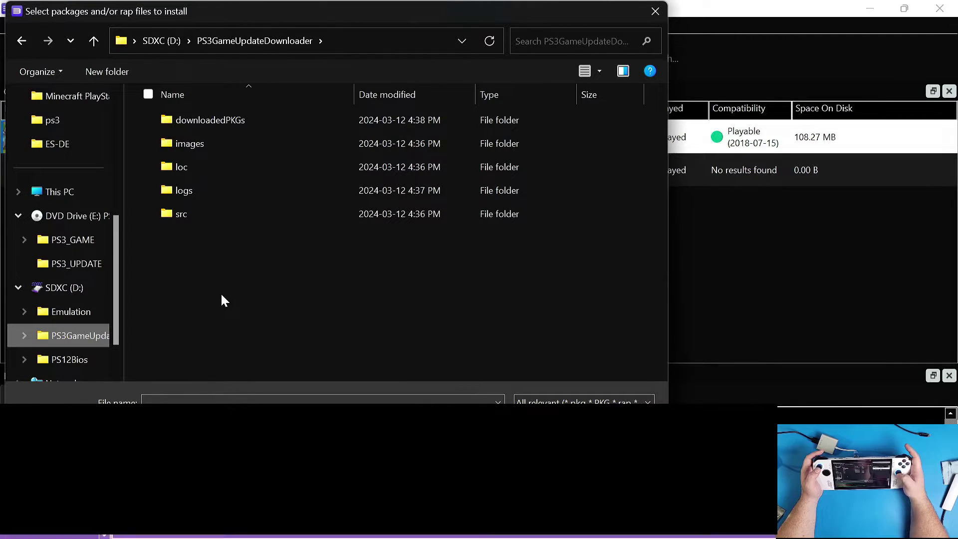
{"action": "double_click", "coordinate": [210, 120]}
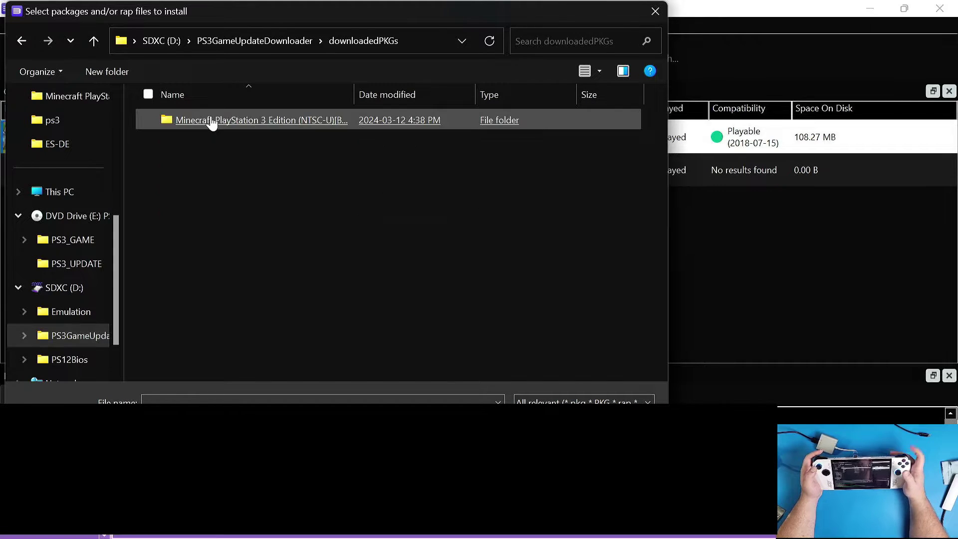
{"action": "double_click", "coordinate": [212, 120]}
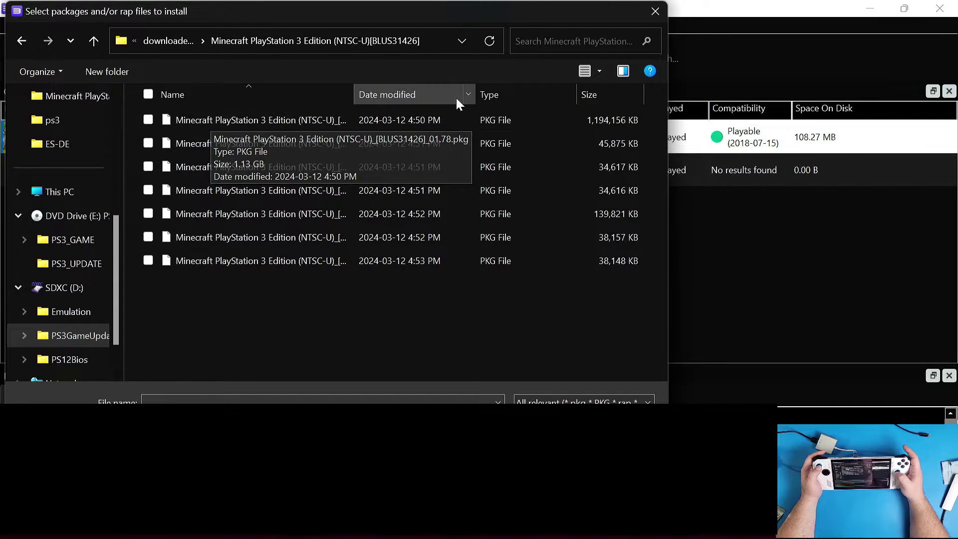
Widen the Name column and install the Minecraft 01.78 update package, adding no shortcuts or precompiled caches
{"action": "left_click_drag", "start_coordinate": [352, 97], "coordinate": [481, 98]}
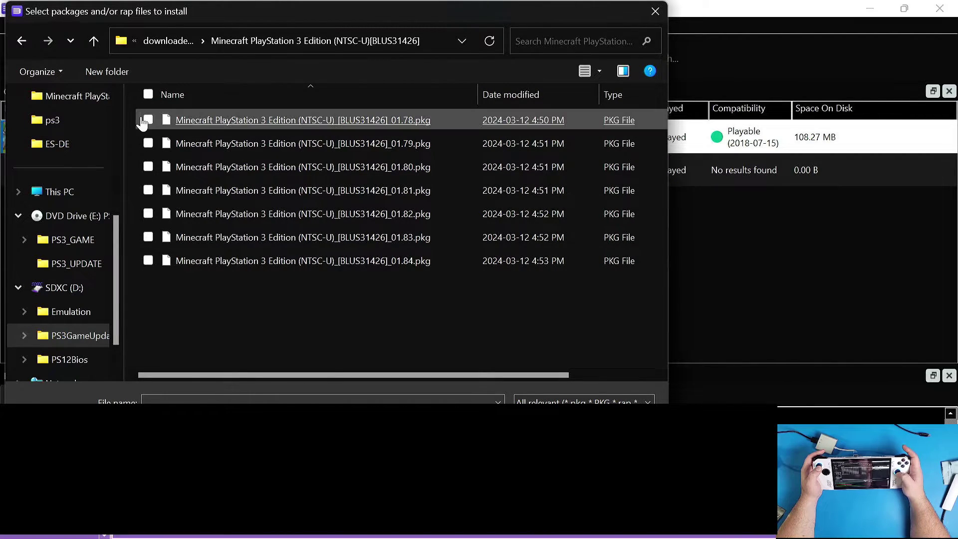
{"action": "left_click", "coordinate": [148, 120]}
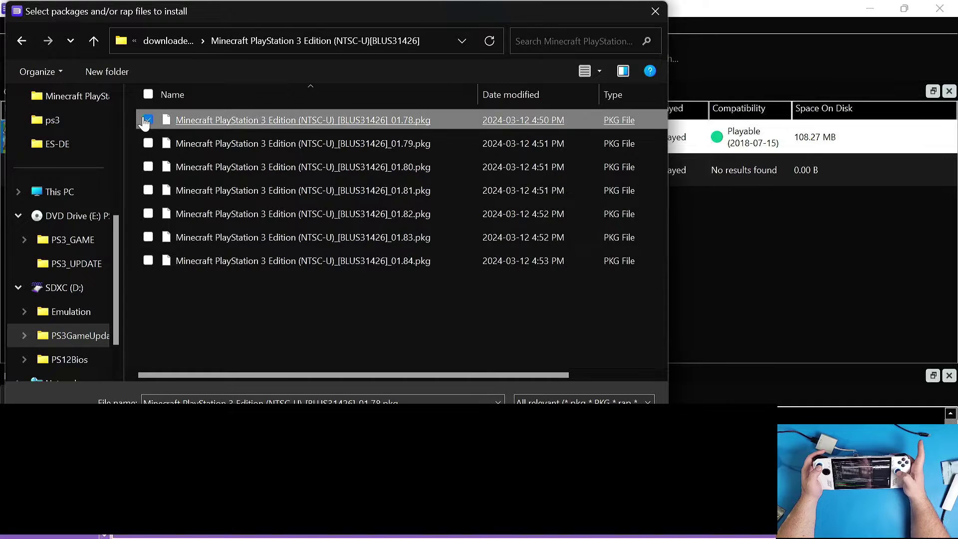
{"action": "key", "text": "Return"}
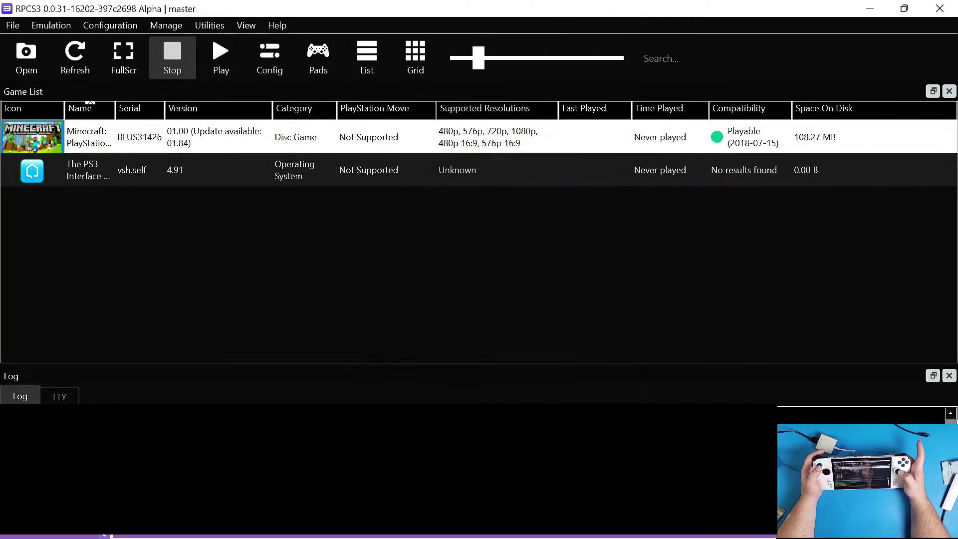
{"action": "left_click", "coordinate": [543, 328]}
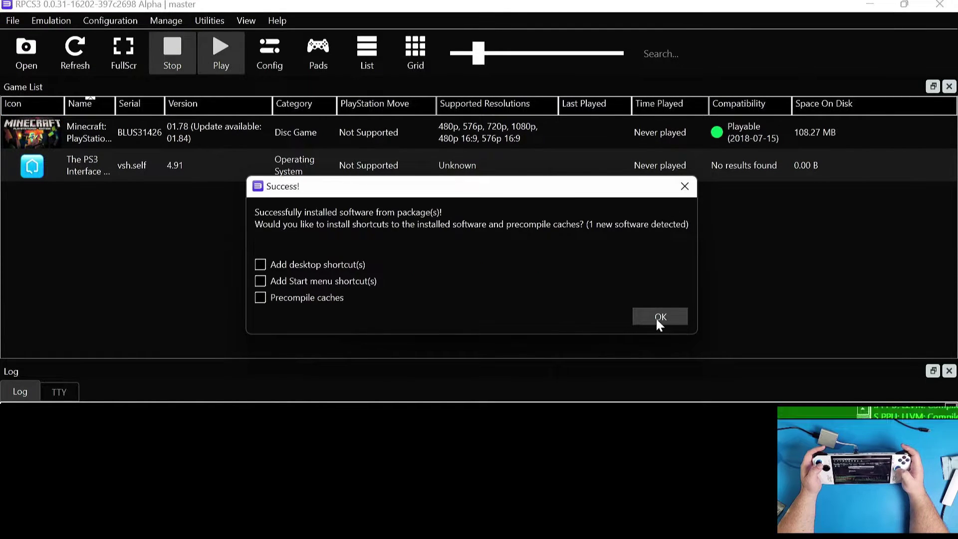
{"action": "left_click", "coordinate": [656, 317]}
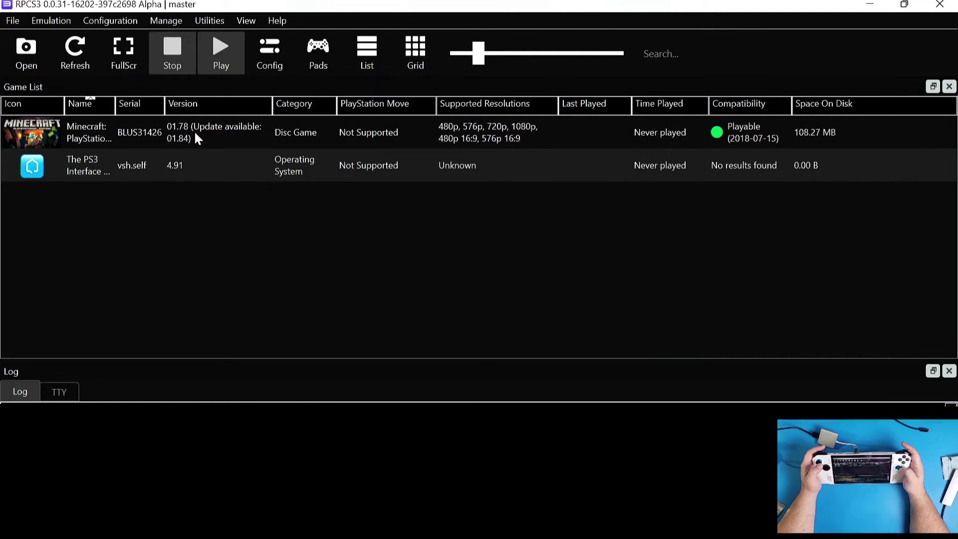
Try to install the Minecraft update packages 01.79 to 01.83 together in one batch
{"action": "left_click", "coordinate": [13, 20]}
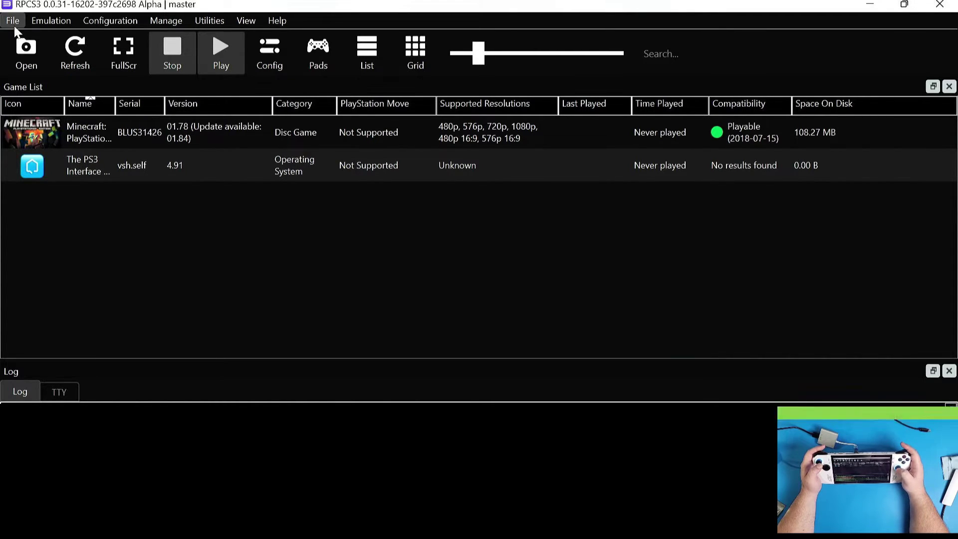
{"action": "left_click", "coordinate": [78, 168]}
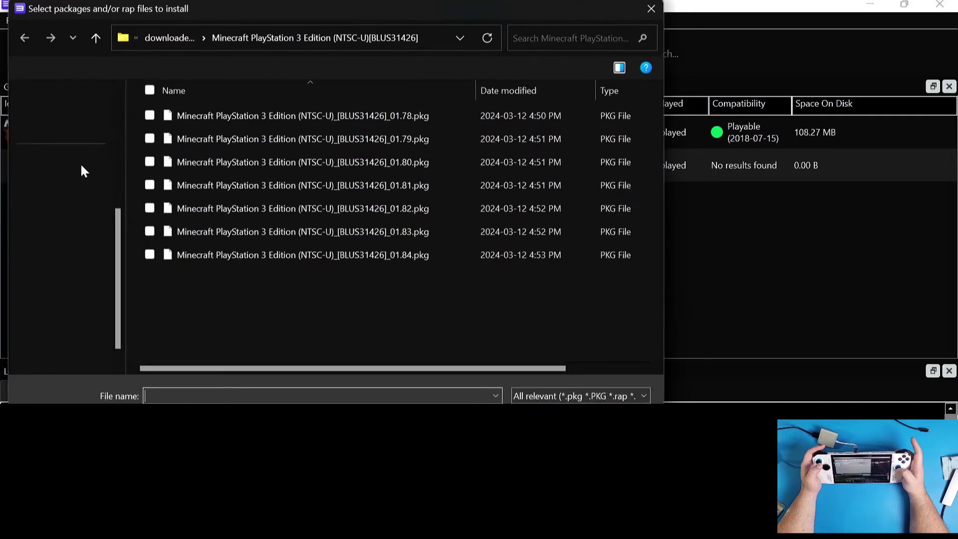
{"action": "left_click", "coordinate": [144, 140]}
{"action": "left_click", "coordinate": [145, 161]}
{"action": "left_click", "coordinate": [148, 185]}
{"action": "left_click", "coordinate": [148, 209]}
{"action": "left_click", "coordinate": [148, 232]}
{"action": "key", "text": "Return"}
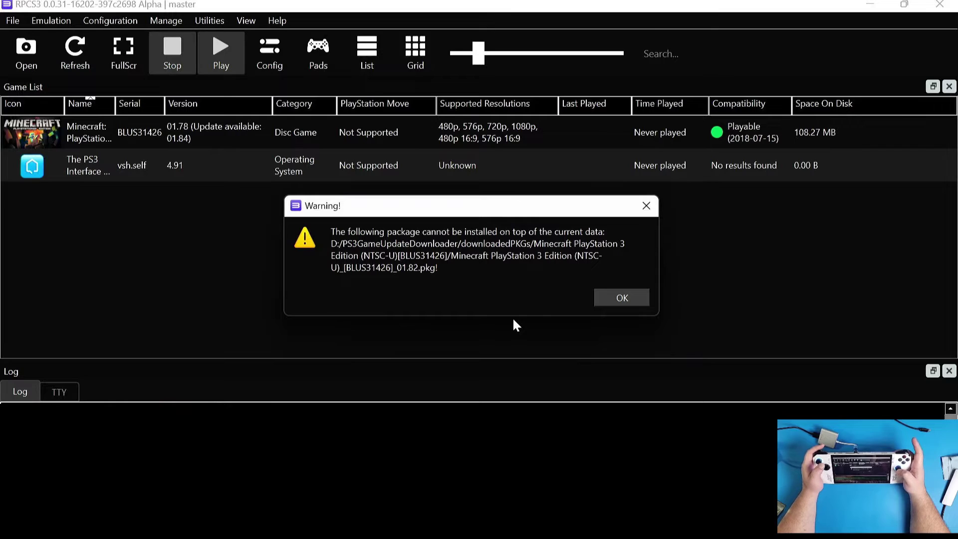
{"action": "left_click", "coordinate": [628, 305]}
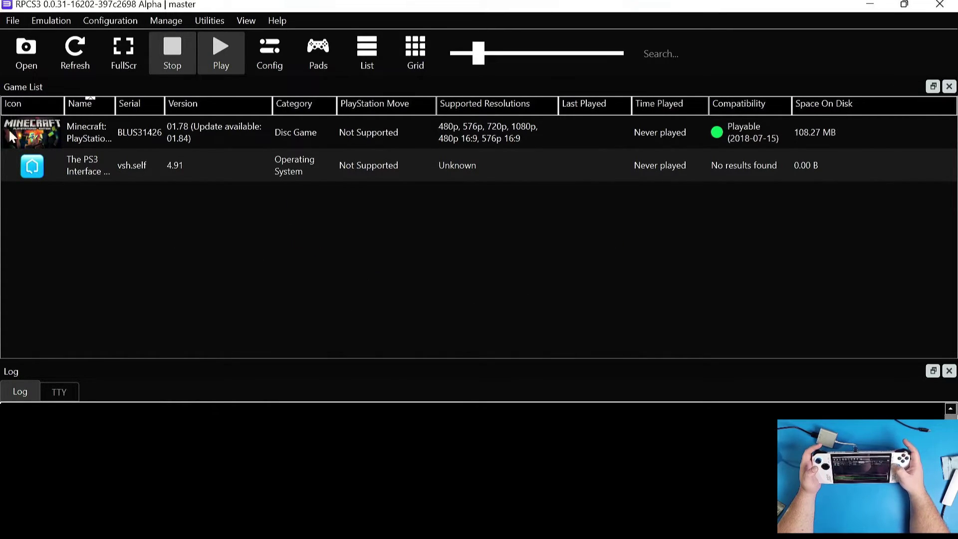
Install only the Minecraft 01.79 update package from the same folder
{"action": "left_click", "coordinate": [8, 20]}
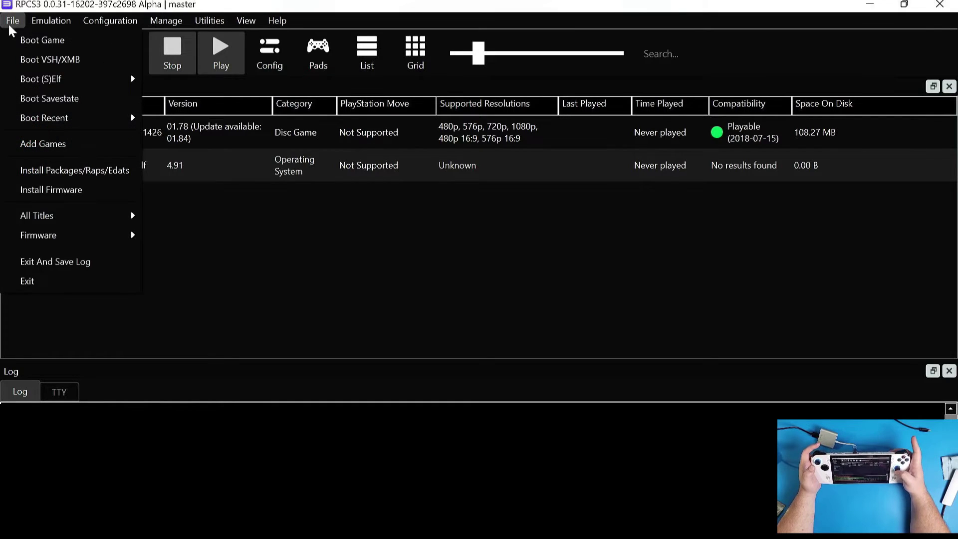
{"action": "left_click", "coordinate": [35, 172]}
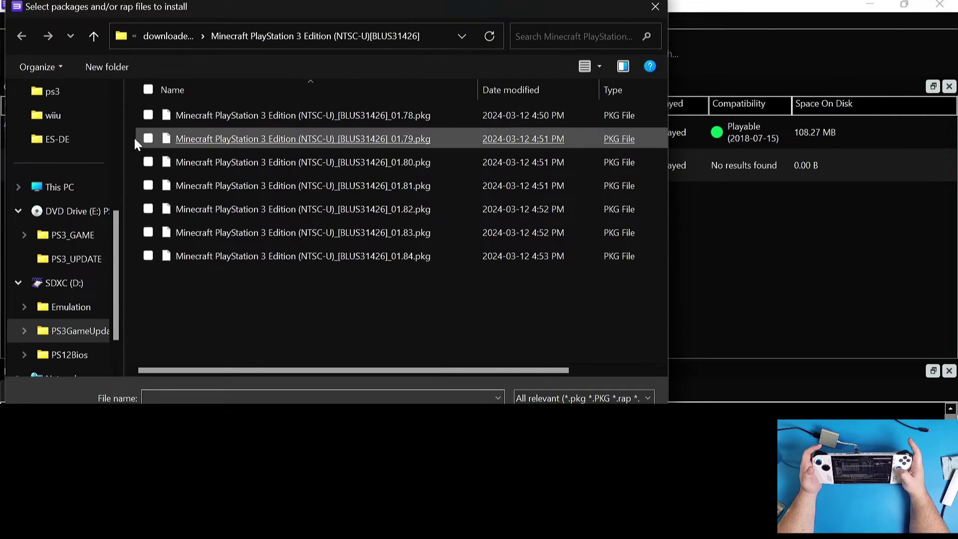
{"action": "left_click", "coordinate": [149, 139]}
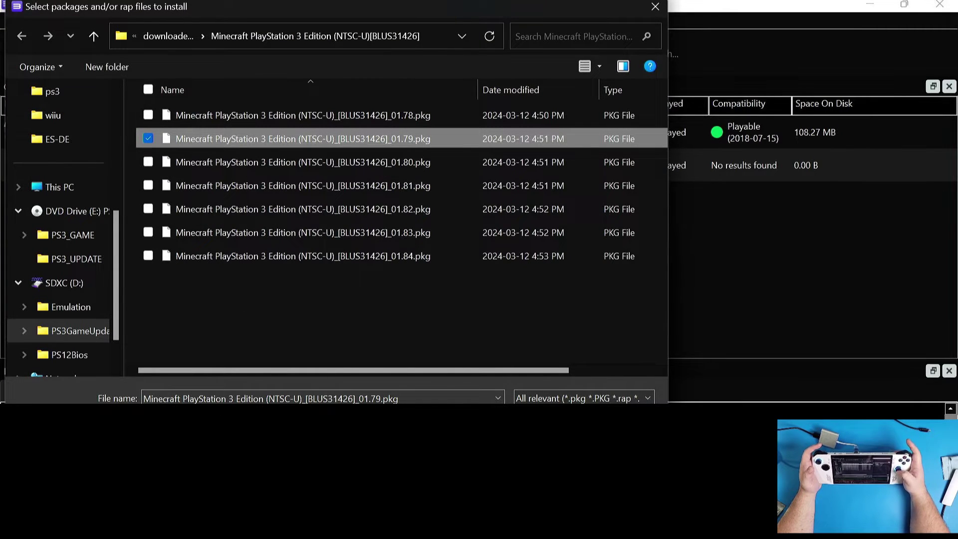
{"action": "key", "text": "Return"}
{"action": "left_click", "coordinate": [531, 323]}
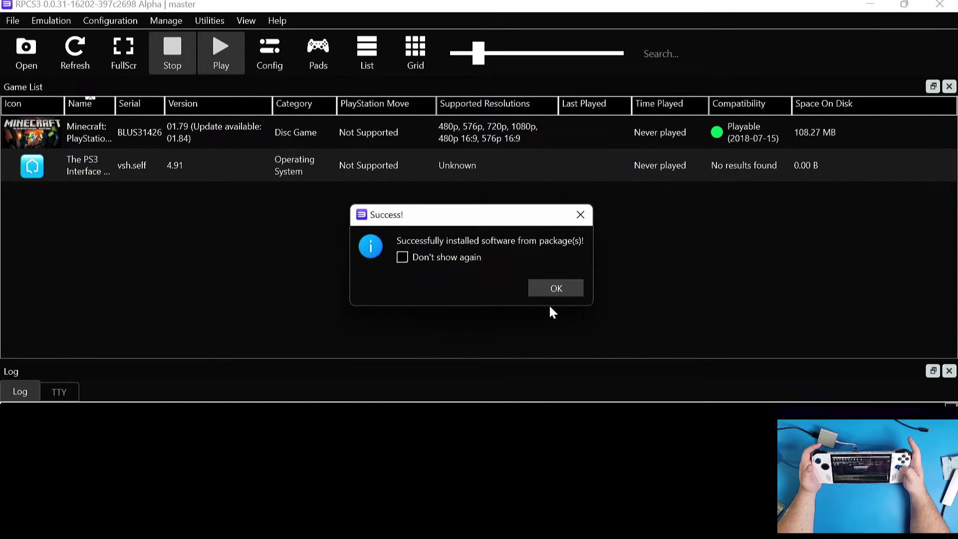
{"action": "left_click", "coordinate": [554, 290]}
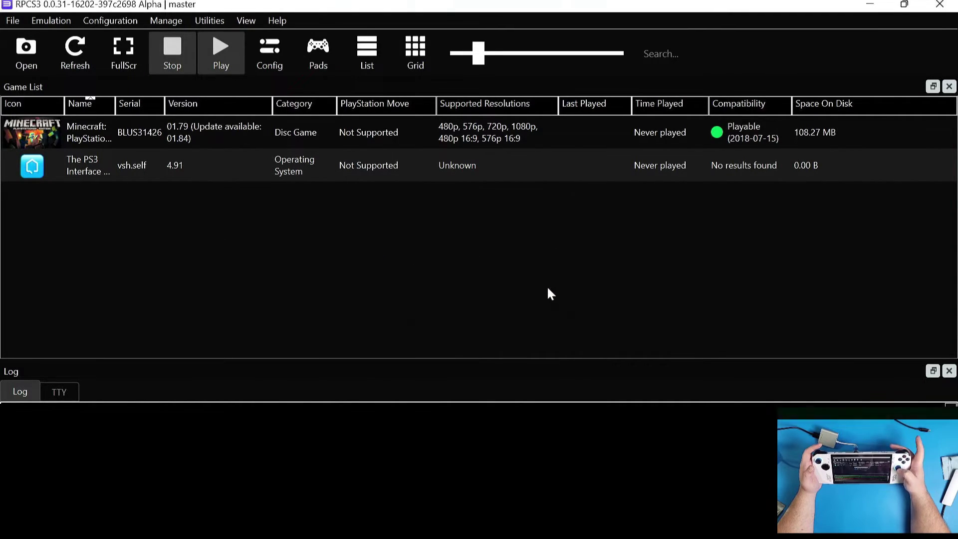
Install the Minecraft 01.80 update package on top of version 01.79
{"action": "left_click", "coordinate": [8, 20]}
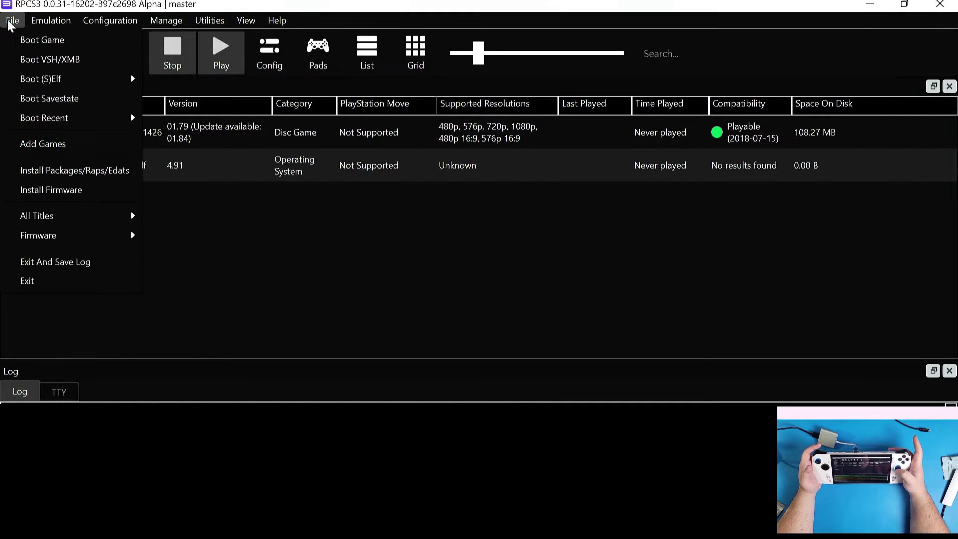
{"action": "left_click", "coordinate": [73, 170]}
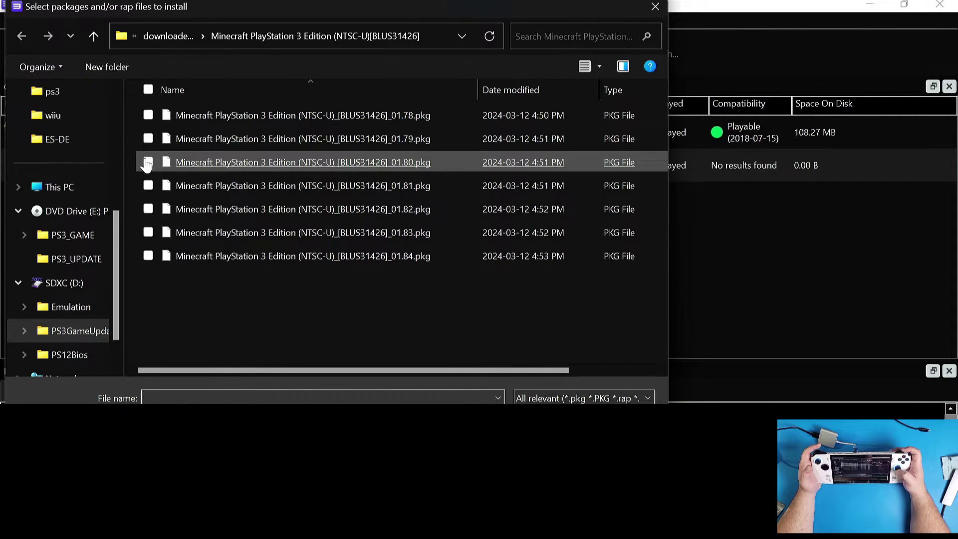
{"action": "left_click", "coordinate": [146, 161]}
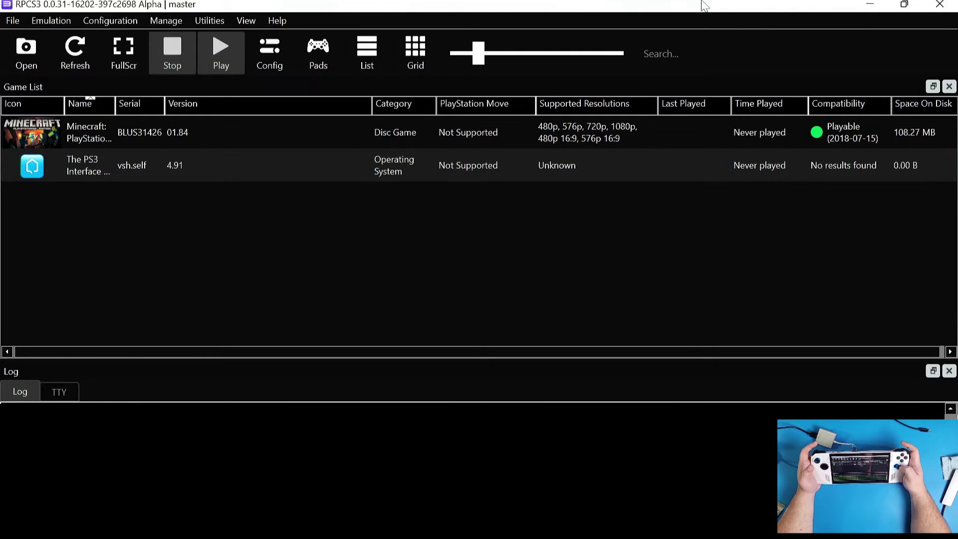
Close RPCS3 and switch to the ES-DE game front end
{"action": "left_click", "coordinate": [941, 6]}
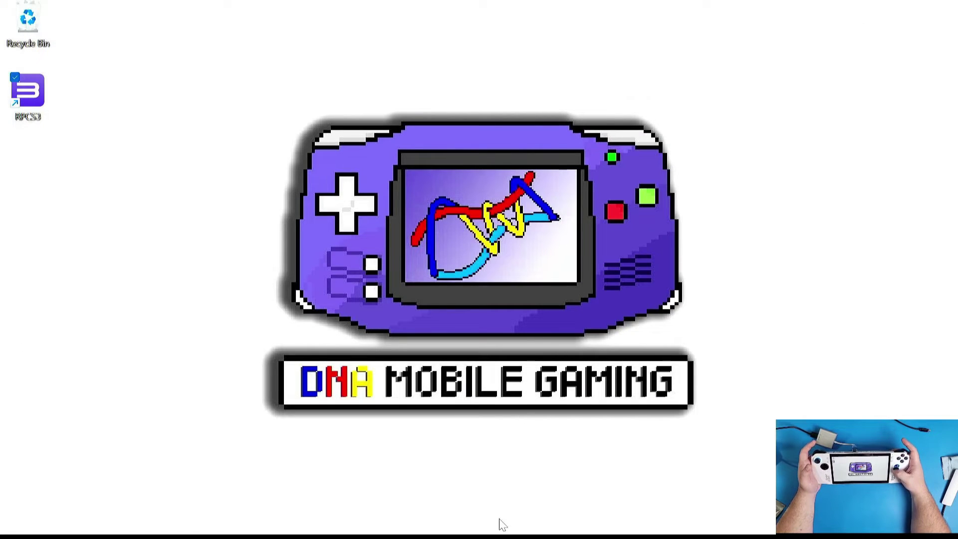
{"action": "mouse_move", "coordinate": [502, 537]}
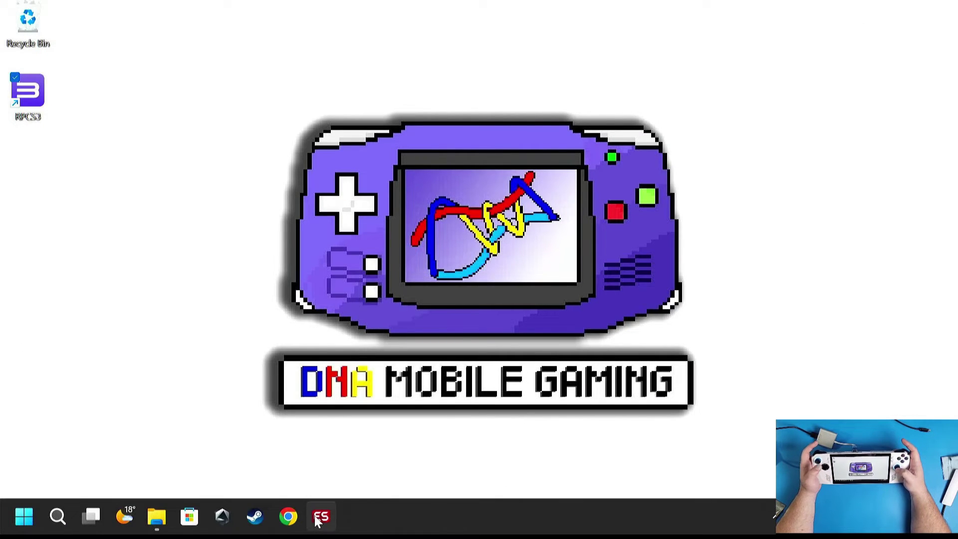
{"action": "key", "text": "super+a"}
{"action": "key", "text": "Return"}
{"action": "key", "text": "Return"}
{"action": "key", "text": "super+a"}
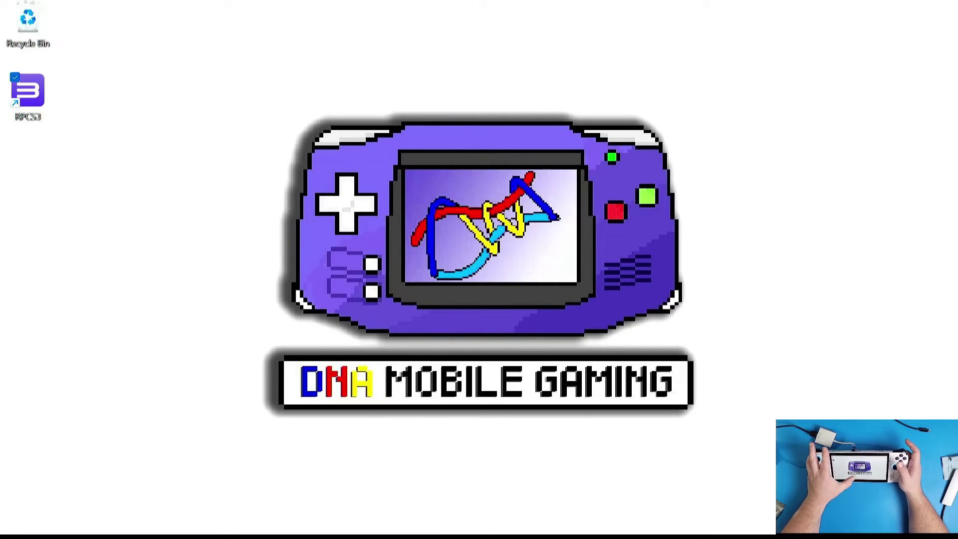
{"action": "key", "text": "super"}
{"action": "key", "text": "Escape"}
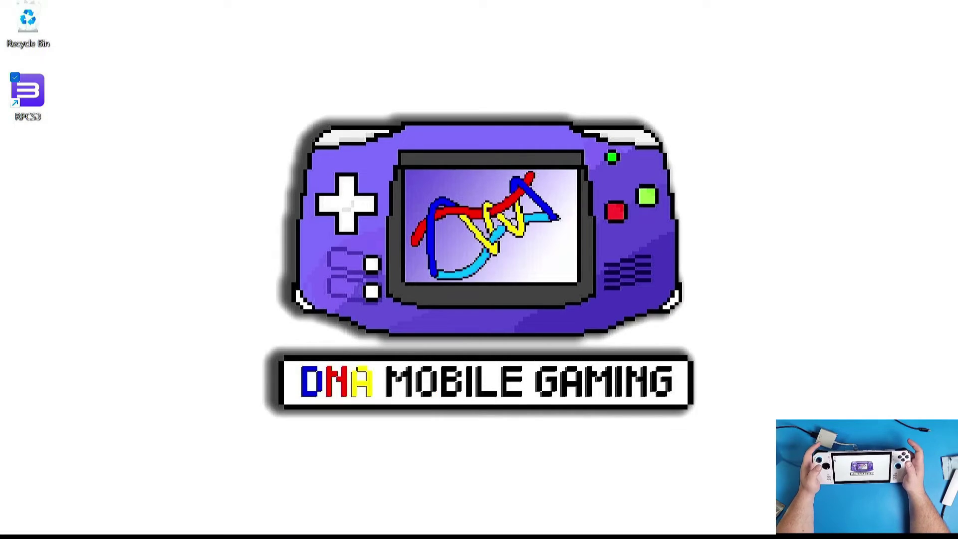
View the game list of Sony PlayStation 3 - Shortcut Games, followed by the regular Sony PlayStation 3 list
{"action": "key", "text": "Left"}
{"action": "key", "text": "Right"}
{"action": "key", "text": "Return"}
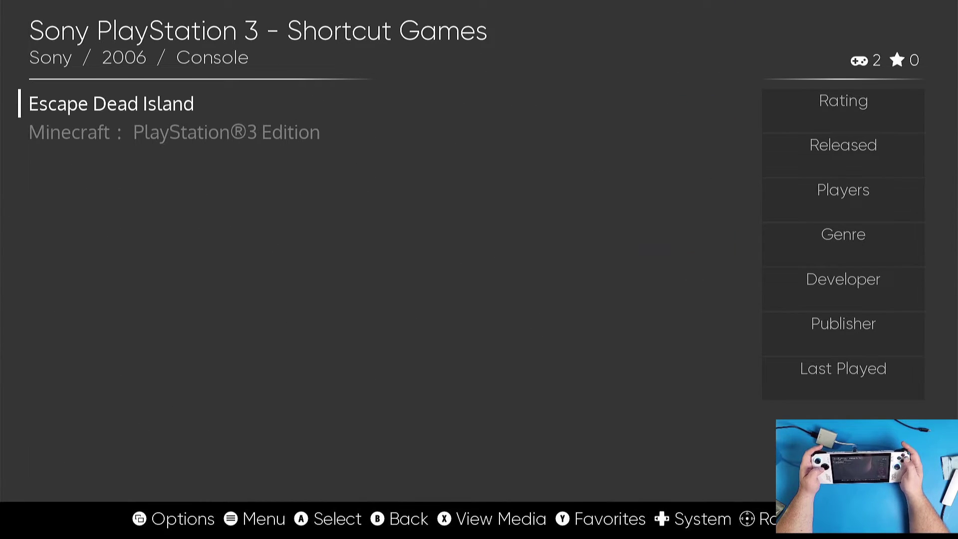
{"action": "key", "text": "Escape"}
{"action": "key", "text": "Left"}
{"action": "key", "text": "Return"}
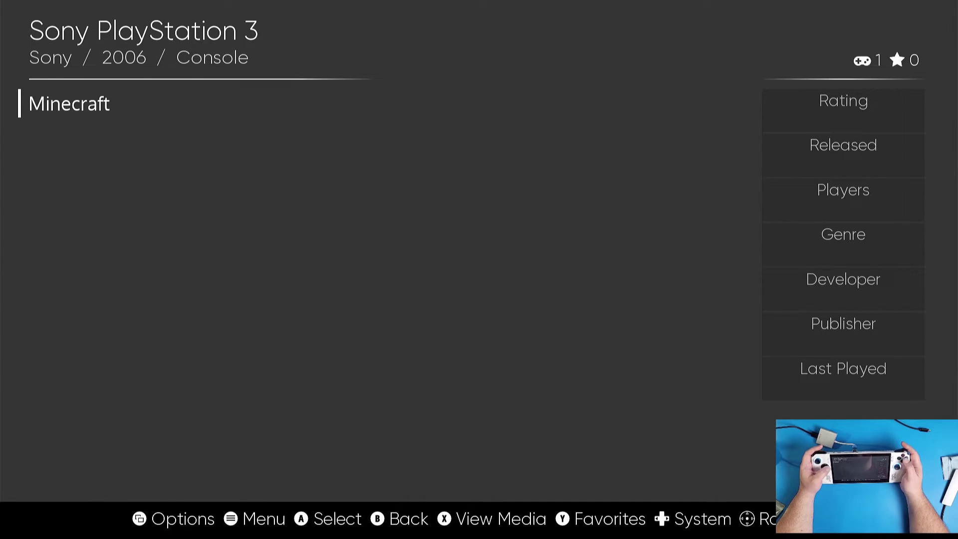
Reopen the Shortcut Games list and highlight Minecraft: PlayStation®3 Edition
{"action": "key", "text": "Escape"}
{"action": "key", "text": "Right"}
{"action": "key", "text": "Return"}
{"action": "key", "text": "Left"}
{"action": "key", "text": "Right"}
{"action": "key", "text": "Down"}
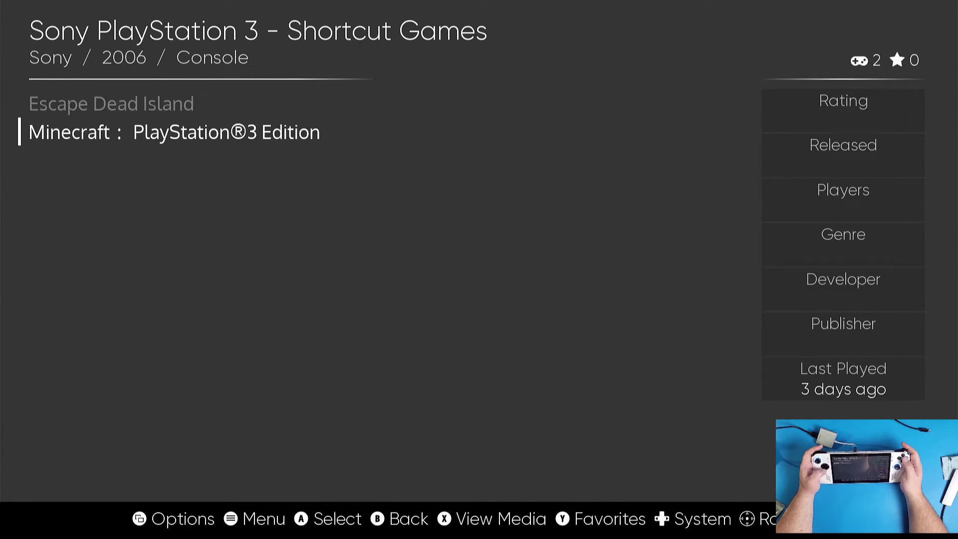
Return to the regular Sony PlayStation 3 list and launch Minecraft from it
{"action": "key", "text": "Up"}
{"action": "key", "text": "Escape"}
{"action": "key", "text": "Left"}
{"action": "key", "text": "Return"}
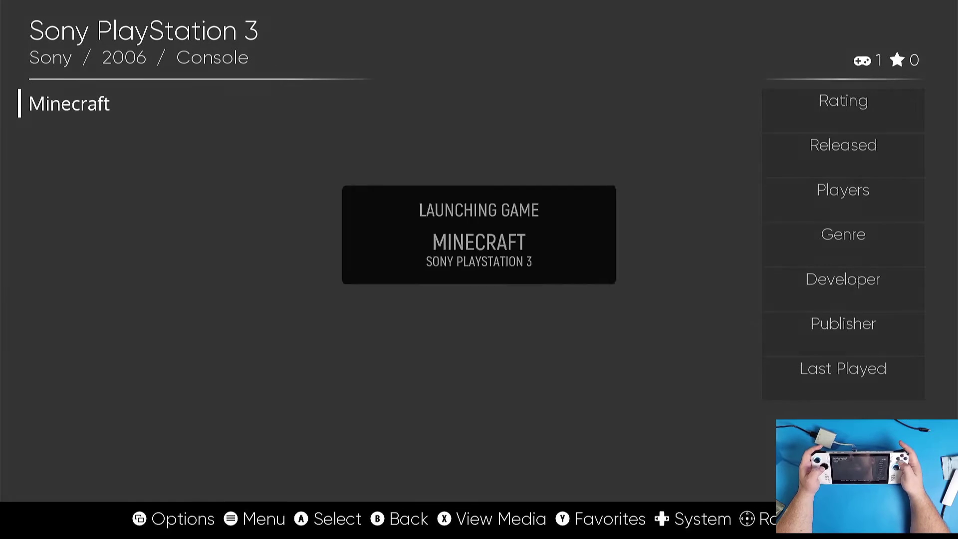
{"action": "key", "text": "Return"}
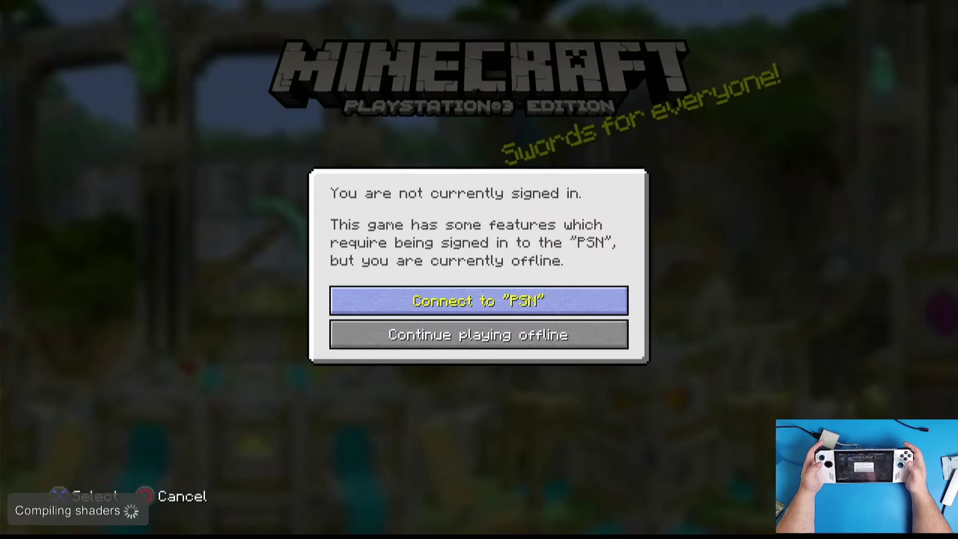
Choose to continue playing Minecraft offline and go to its main menu
{"action": "key", "text": "Down"}
{"action": "key", "text": "Return"}
{"action": "key", "text": "Return"}
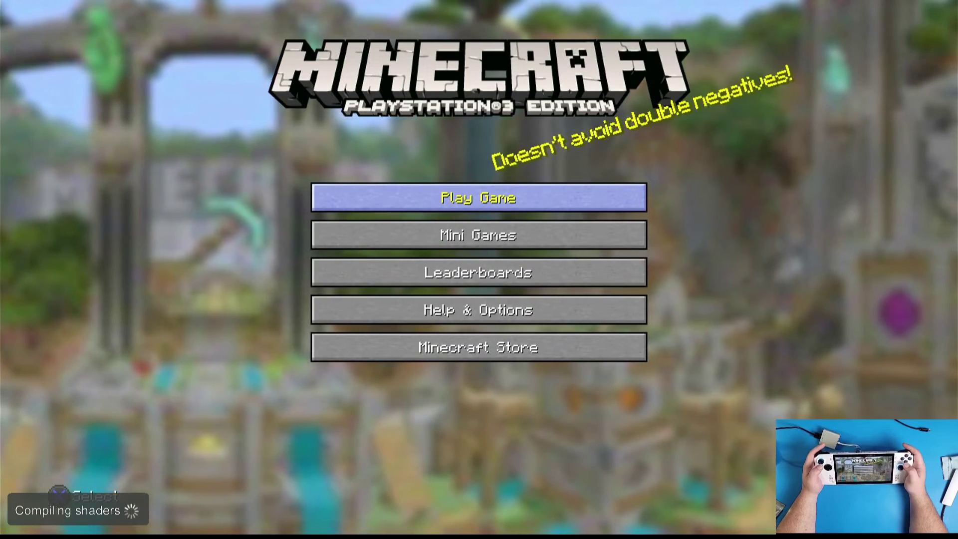
Load the first saved New World without changing its options and select the Raw Mutton in the hotbar
{"action": "key", "text": "Return"}
{"action": "key", "text": "Down"}
{"action": "key", "text": "Return"}
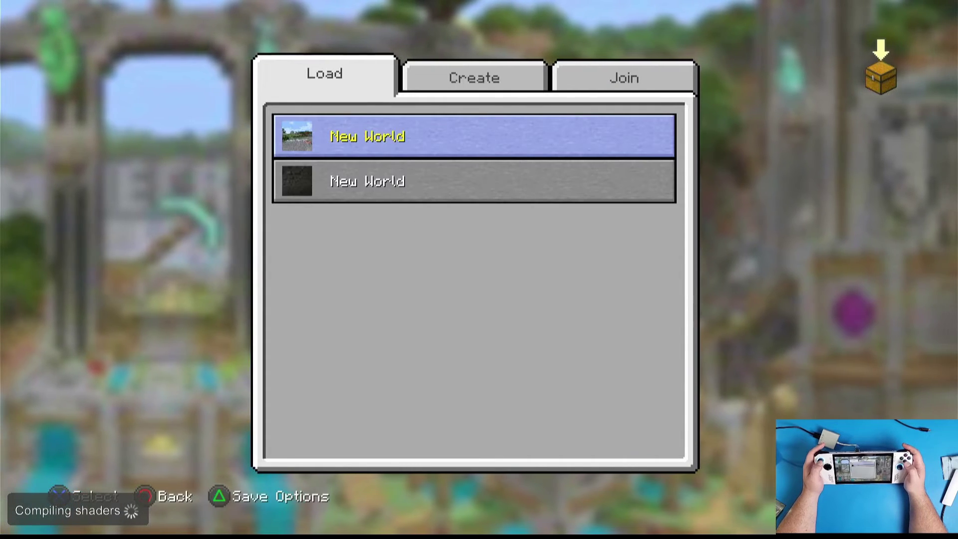
{"action": "key", "text": "Return"}
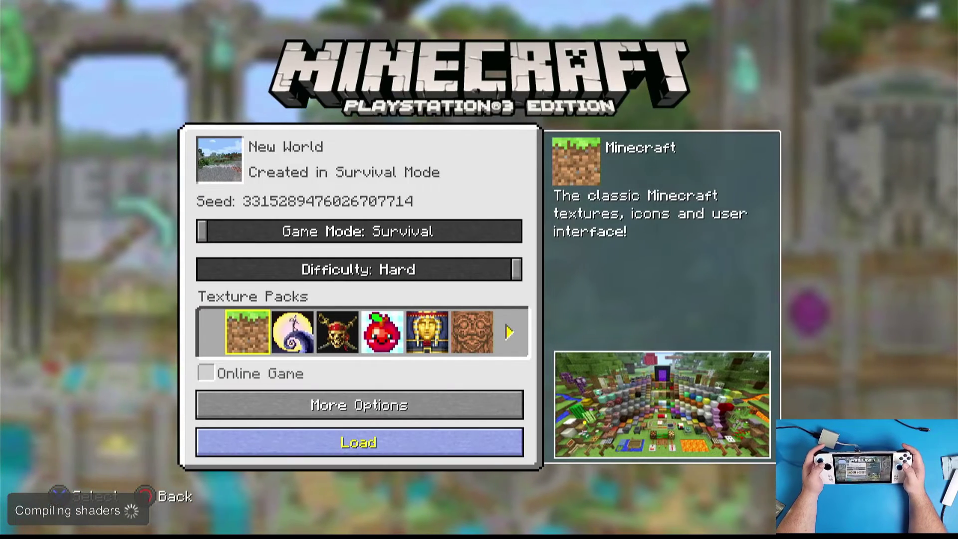
{"action": "key", "text": "Return"}
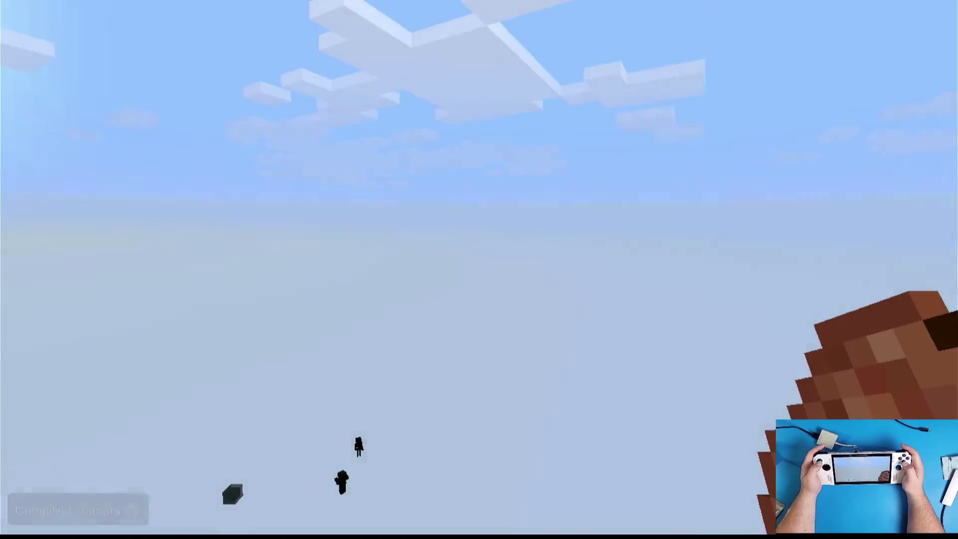
{"action": "key", "text": "9"}
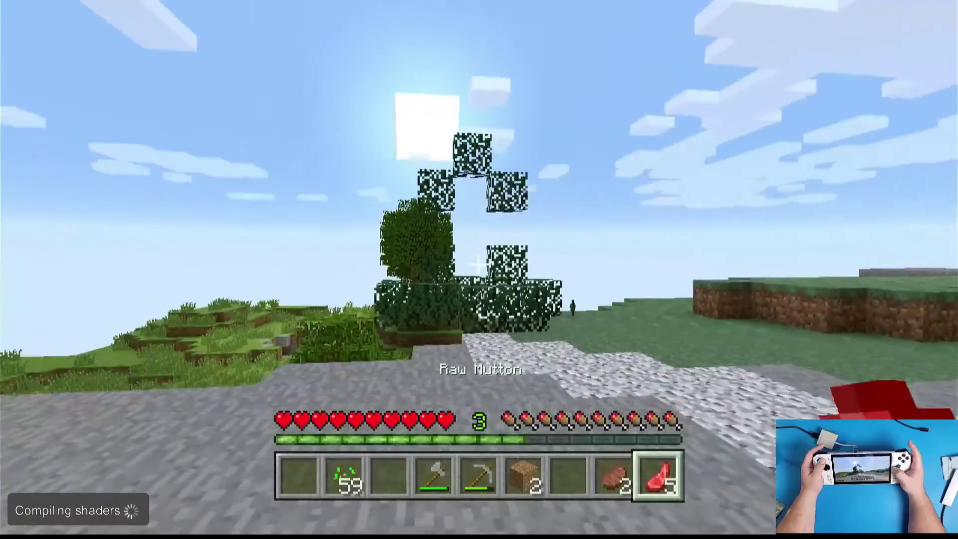
{"action": "mouse_move", "coordinate": [480, 264]}
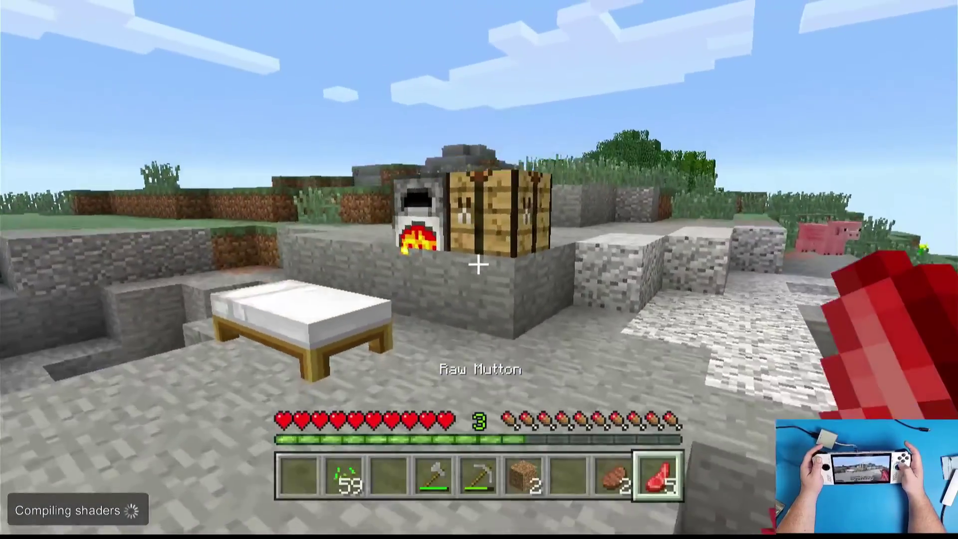